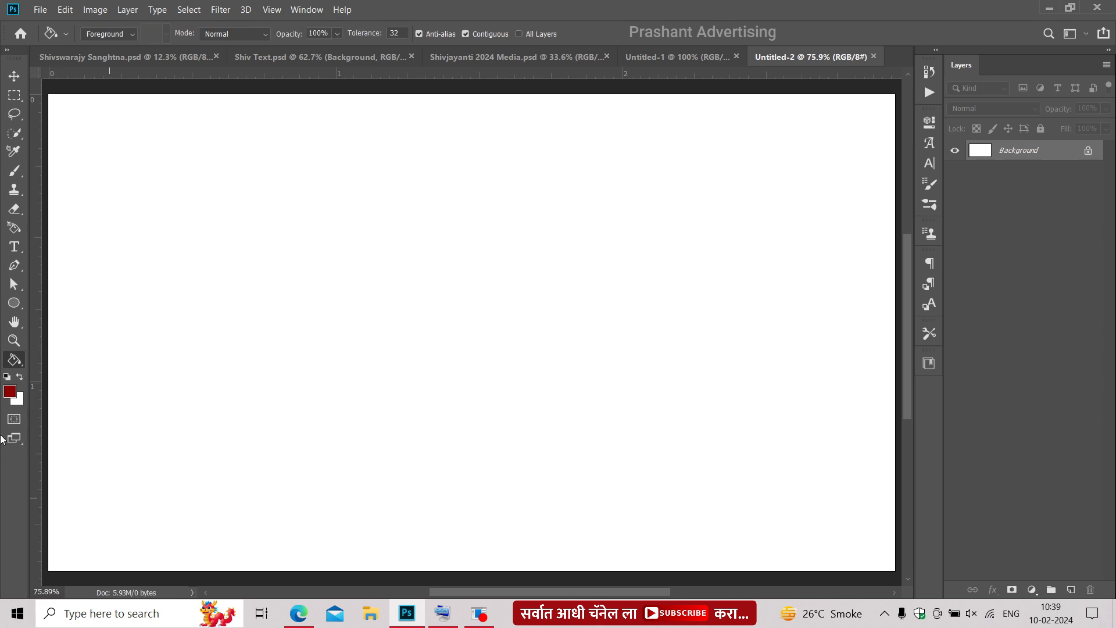
Step: Fill the white background with the dark red foreground colour 8d0000
click(173, 391)
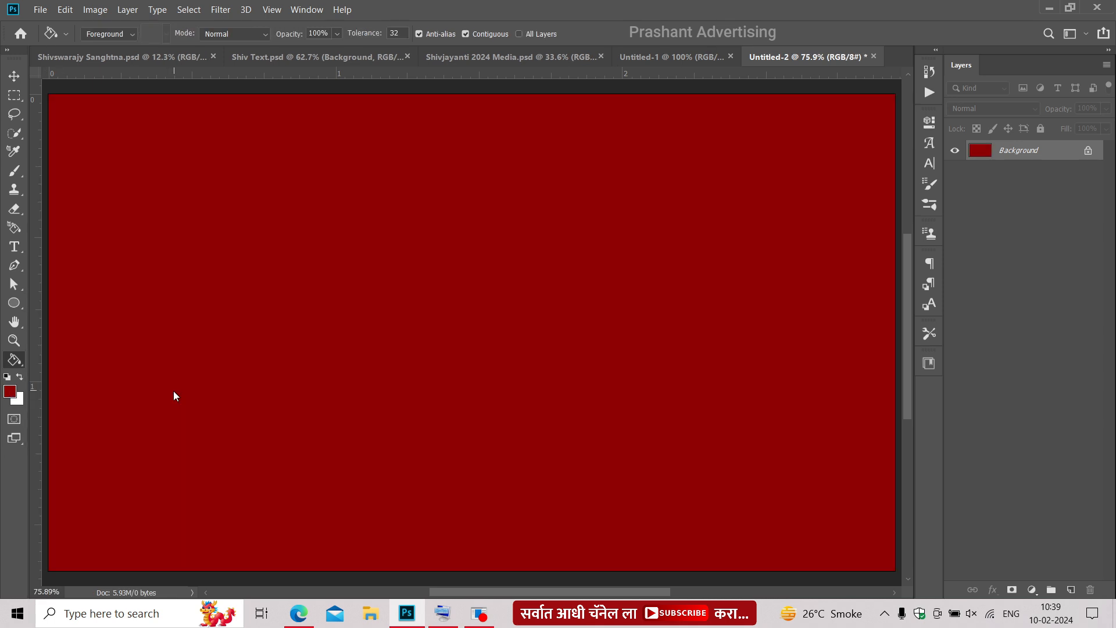
click(10, 392)
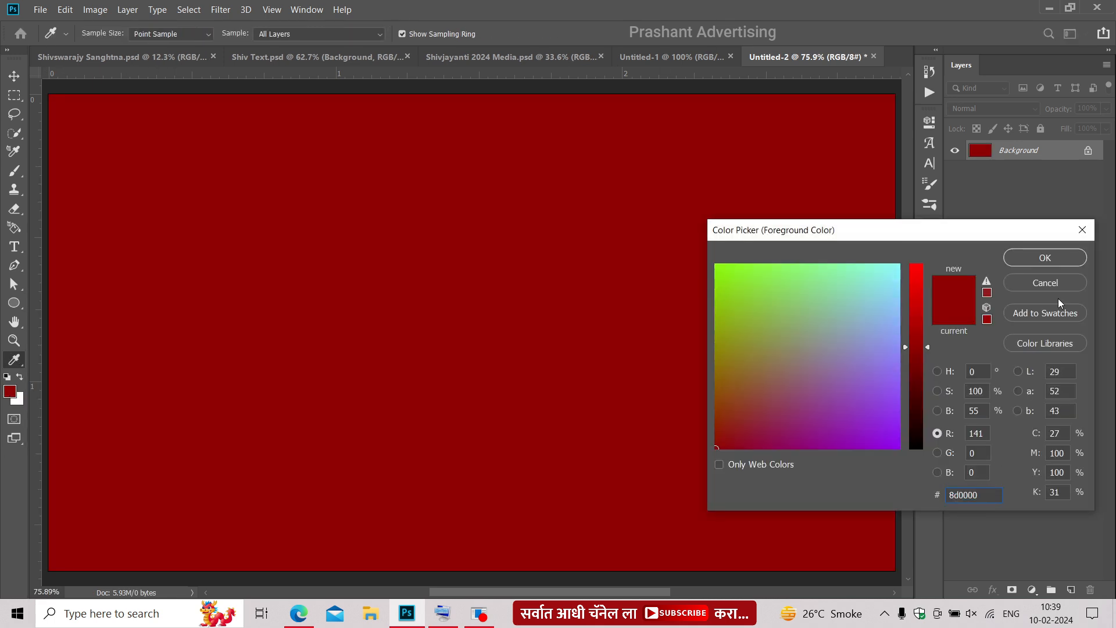
click(1045, 283)
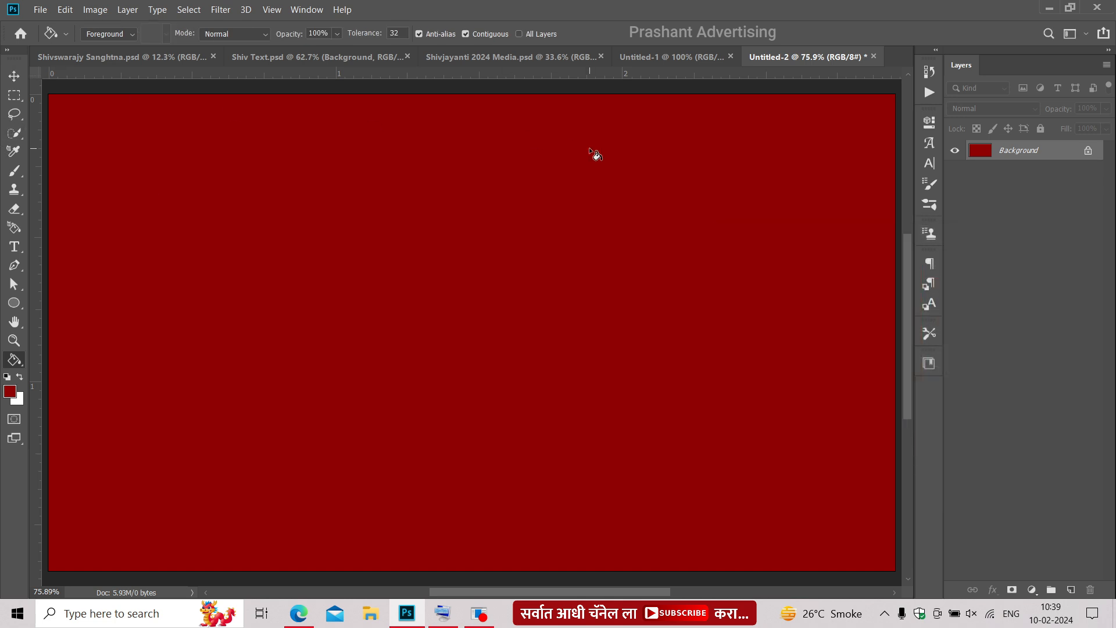
Step: Paste the copied orange texture as a layer above the dark red background
drag(319, 135, 351, 163)
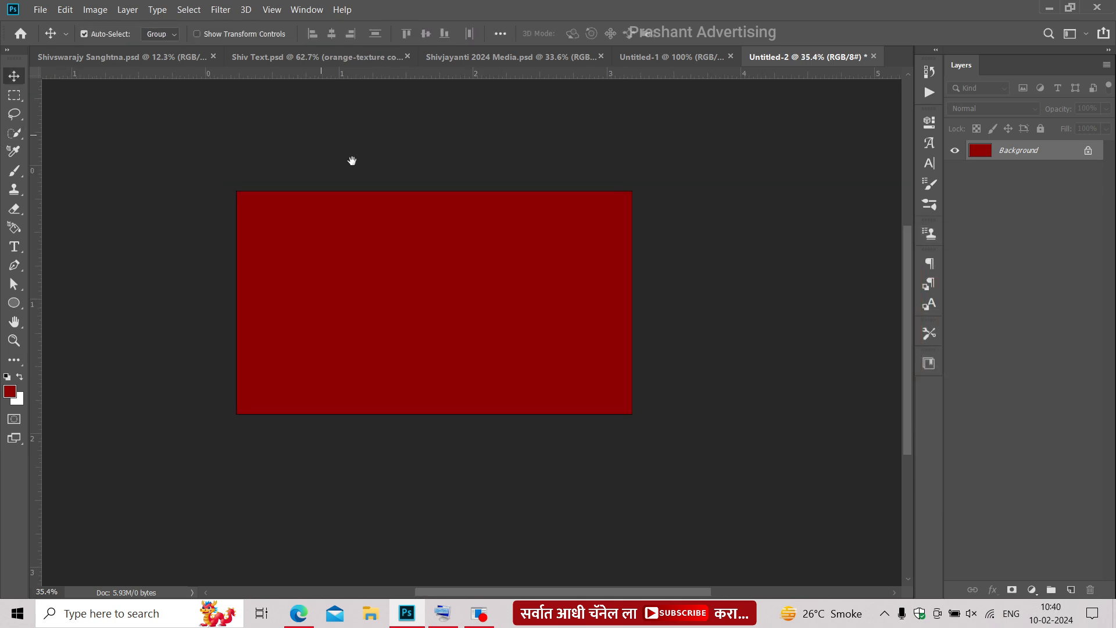
scroll(407, 250, up, 4)
drag(386, 253, 382, 245)
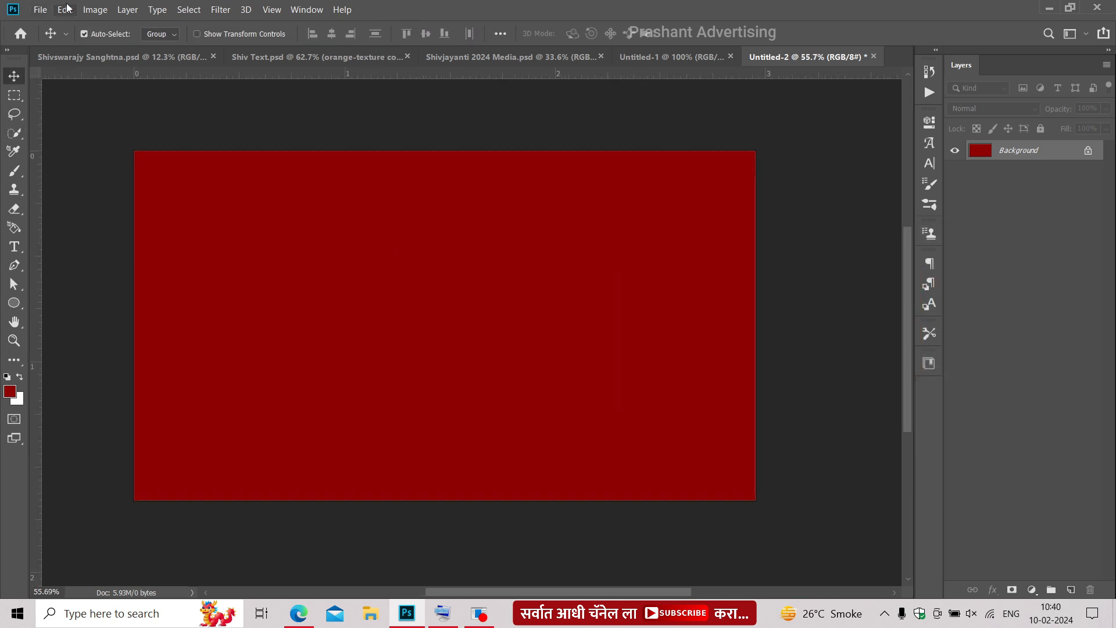
click(58, 8)
click(87, 131)
Step: Scale the orange texture to about 32.37% wide and 36.93% high and centre it to cover the whole canvas
scroll(200, 150, down, 3)
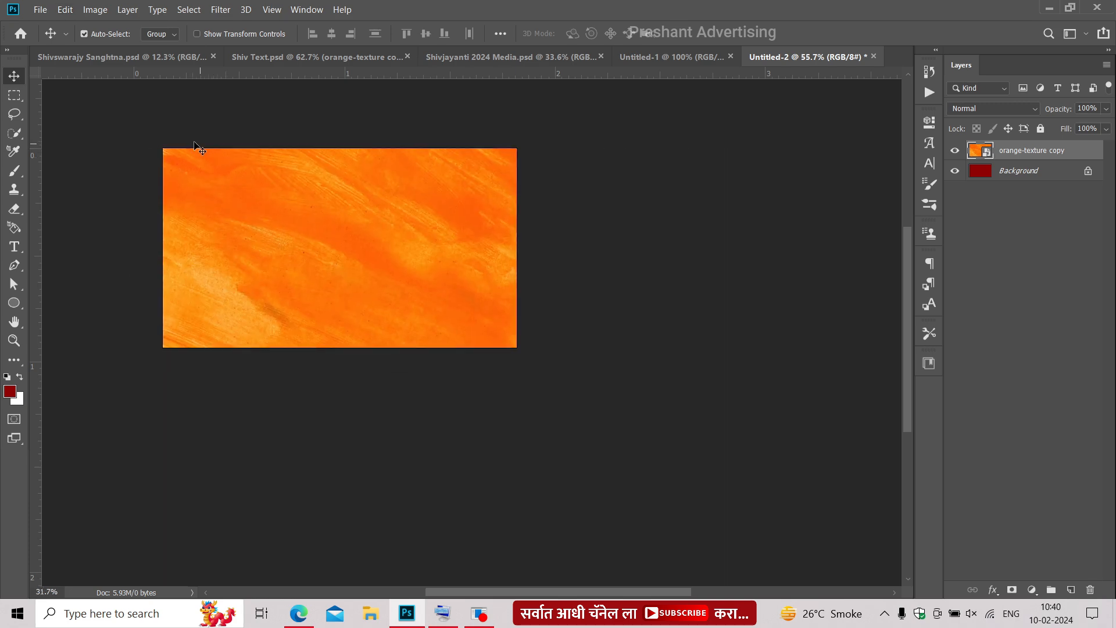
scroll(200, 150, down, 1)
key(ctrl+t)
scroll(251, 187, down, 1)
drag(358, 259, 536, 381)
scroll(543, 406, up, 1)
drag(672, 529, 588, 425)
scroll(491, 325, up, 3)
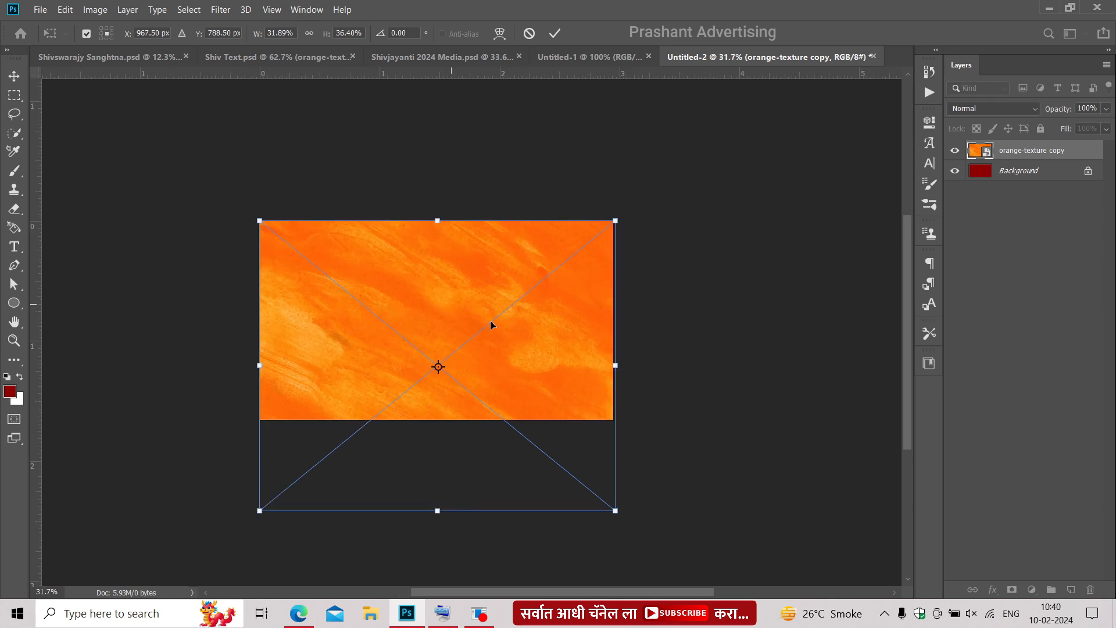
drag(305, 356, 301, 304)
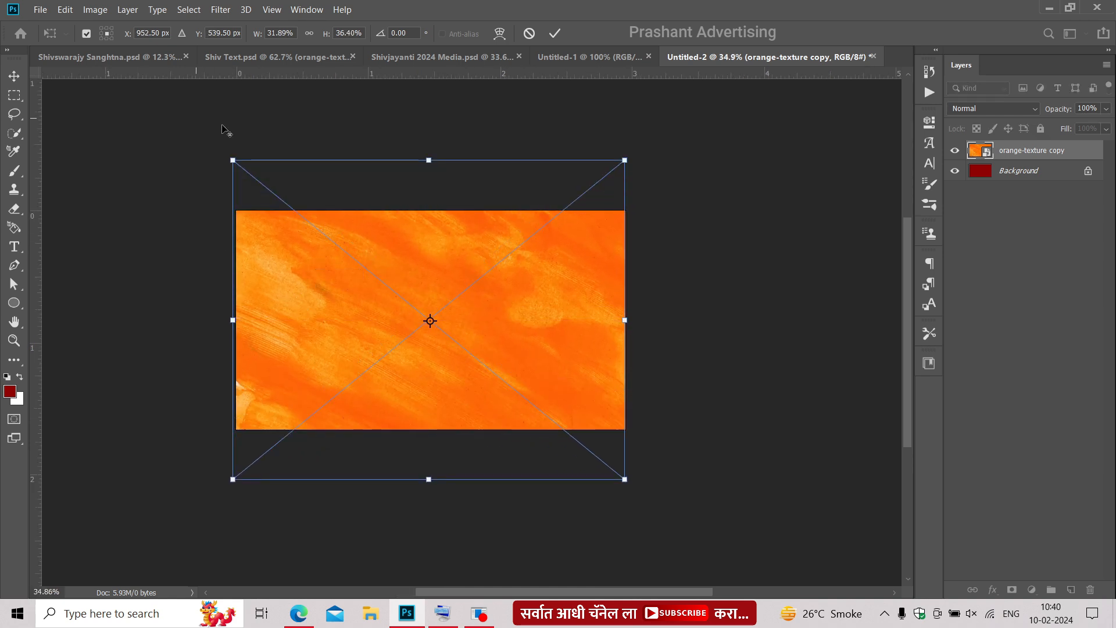
drag(233, 160, 230, 157)
key(Return)
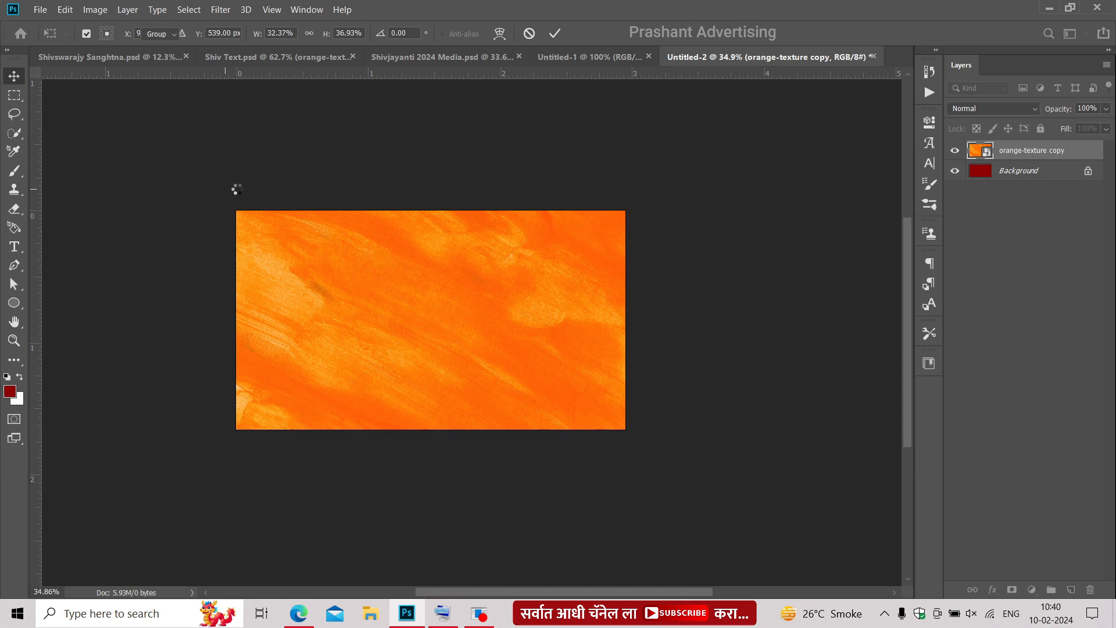
Step: Set the orange texture layer to Hard Light blending at 88% opacity
scroll(374, 276, up, 3)
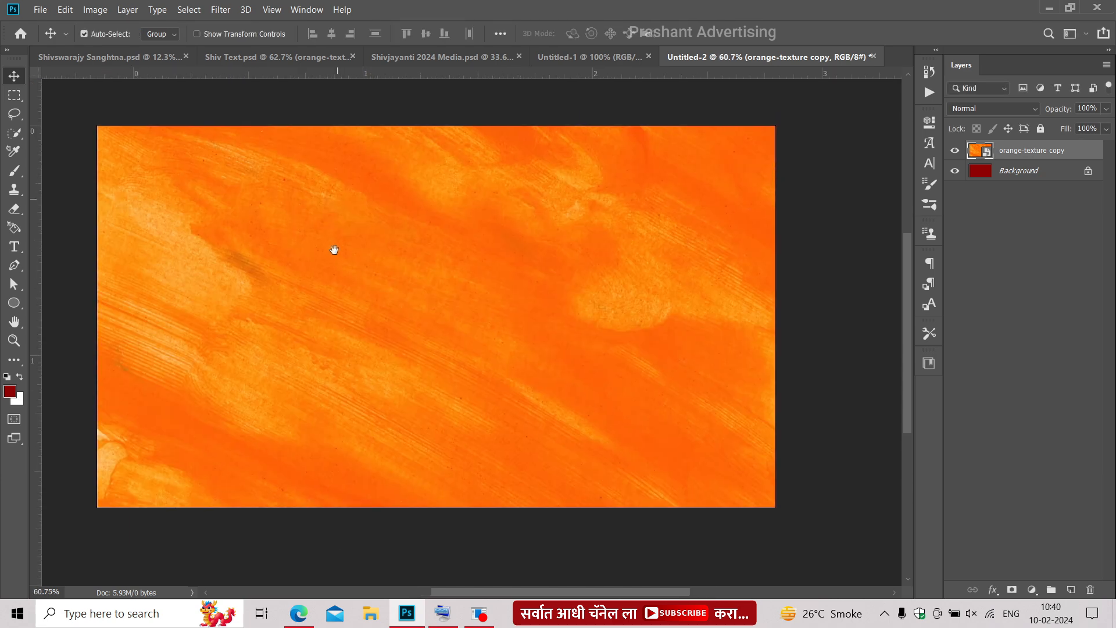
scroll(332, 247, up, 1)
click(1009, 109)
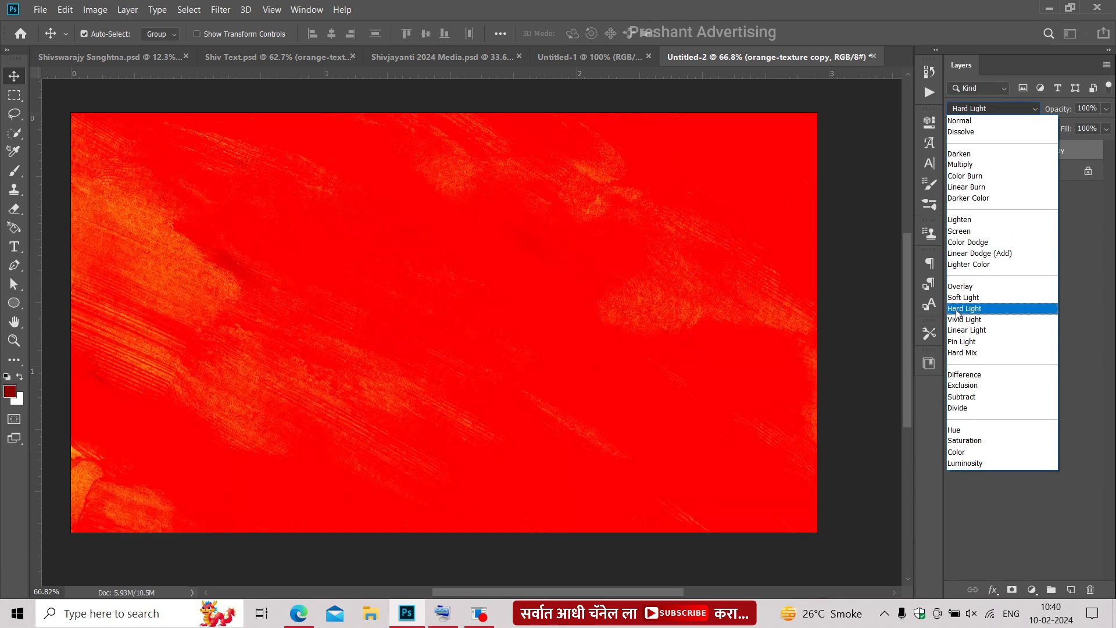
click(957, 310)
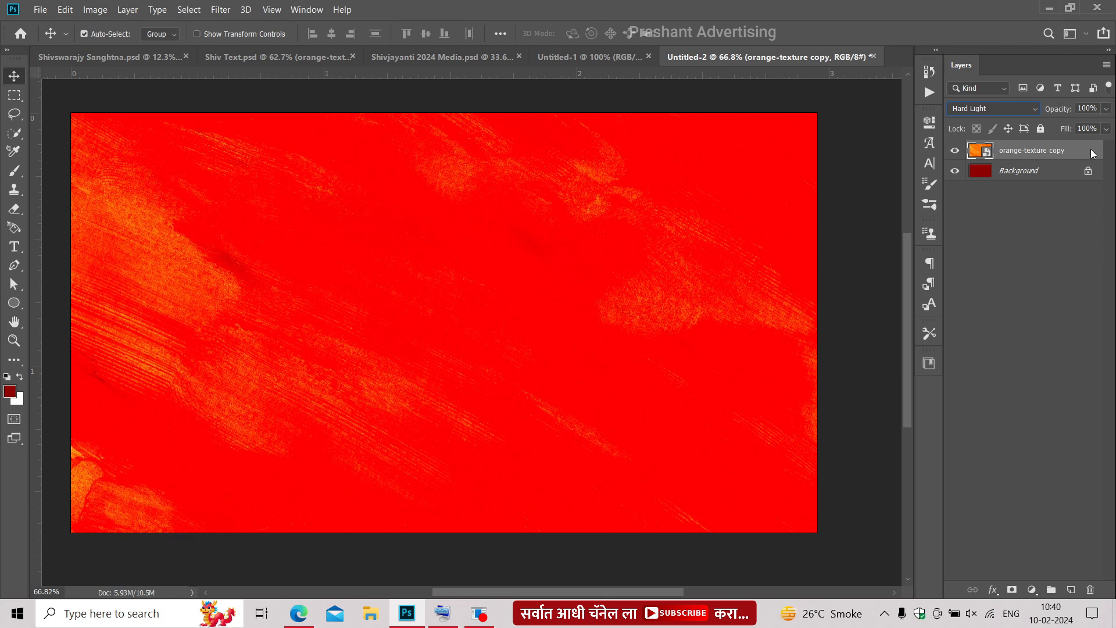
drag(1100, 132, 1099, 124)
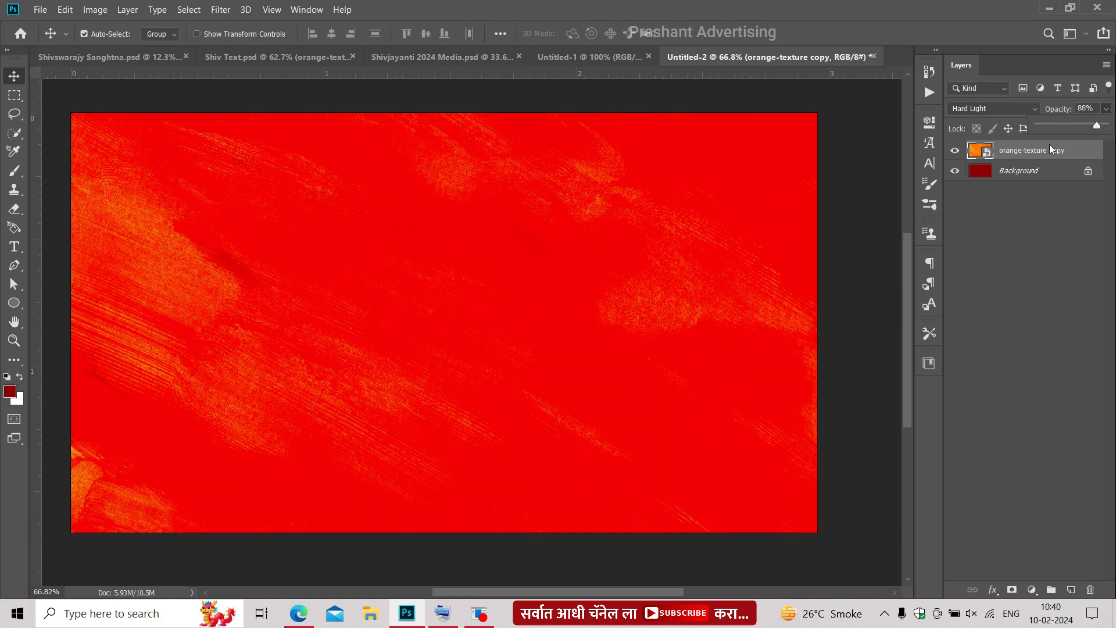
Step: Lock the orange texture layer
click(1012, 150)
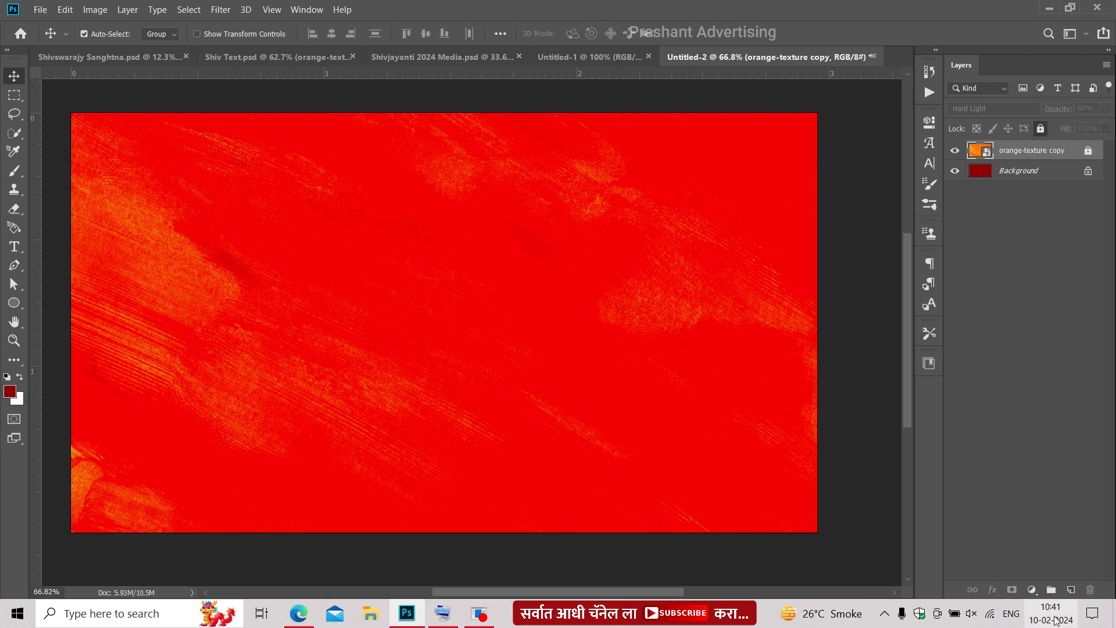
click(1032, 590)
click(849, 257)
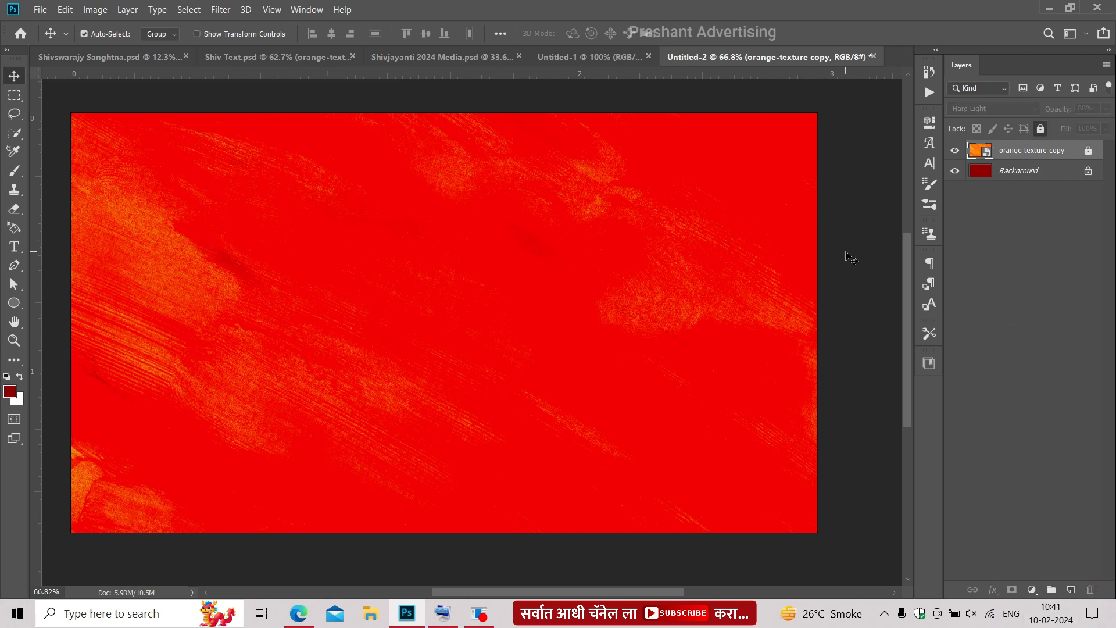
scroll(426, 261, up, 1)
drag(391, 273, 413, 271)
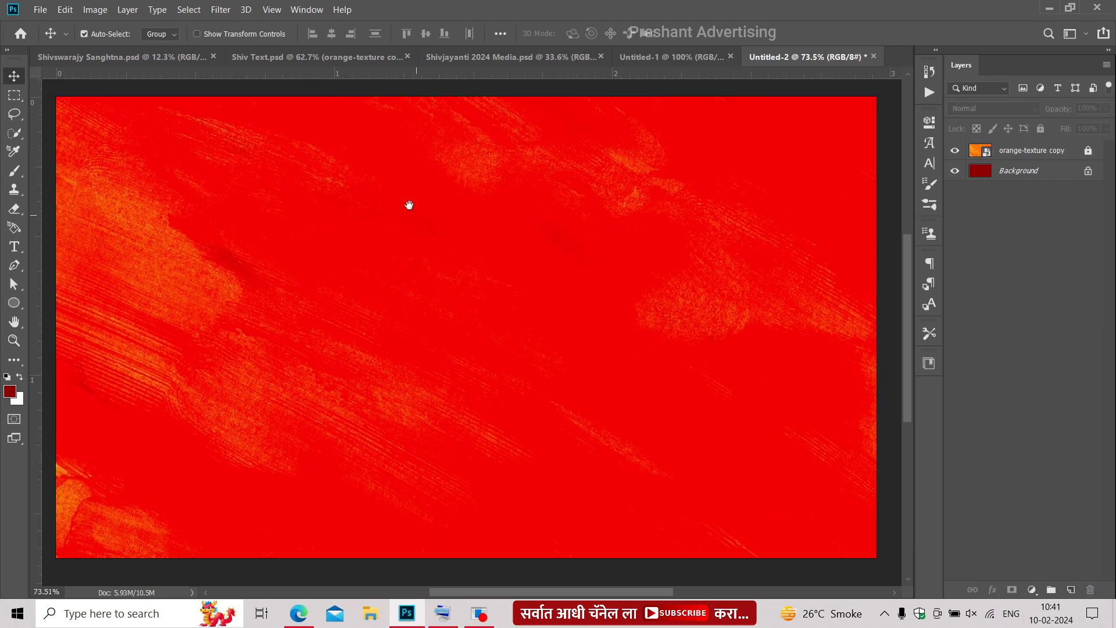
Step: Add a white placeholder text line in DGCally-02 in the upper part of the canvas and size it to about 29.86 pt
key(t)
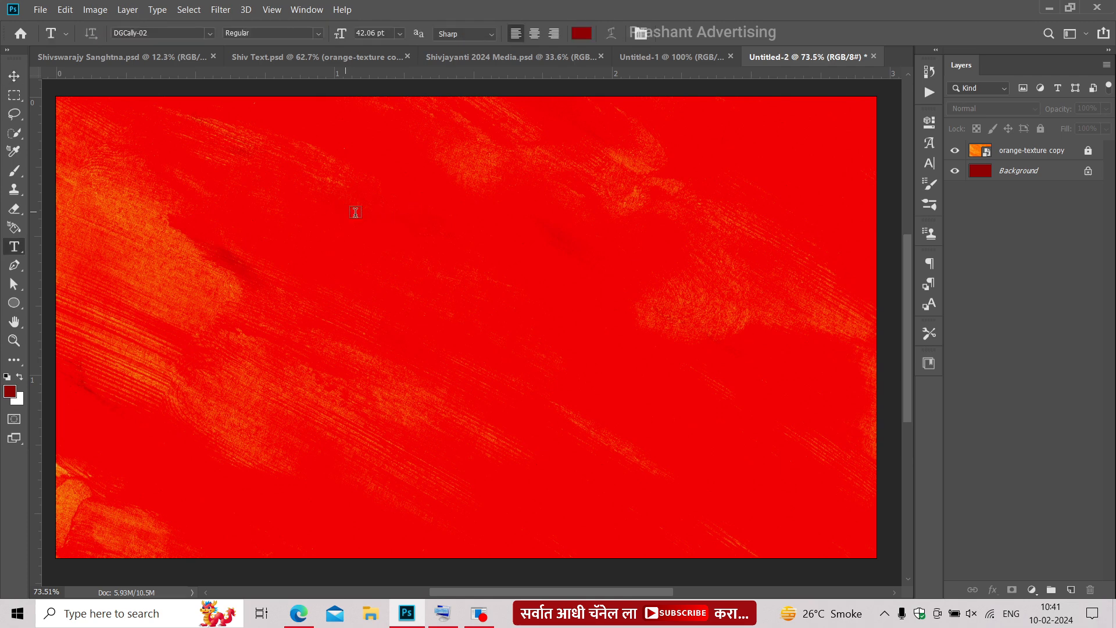
click(926, 143)
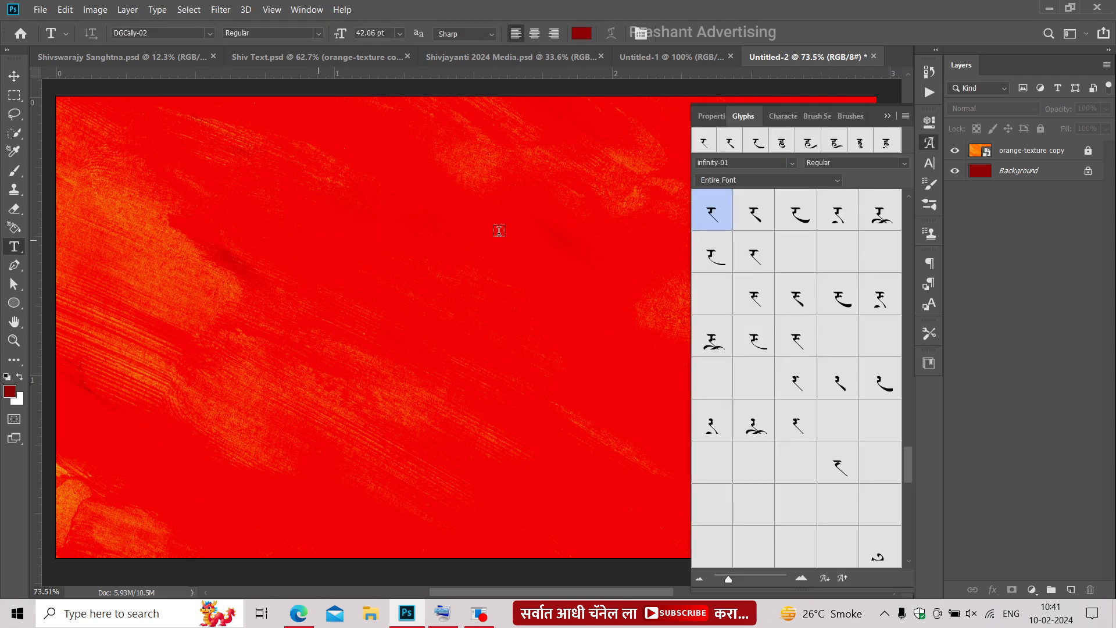
click(318, 240)
click(581, 33)
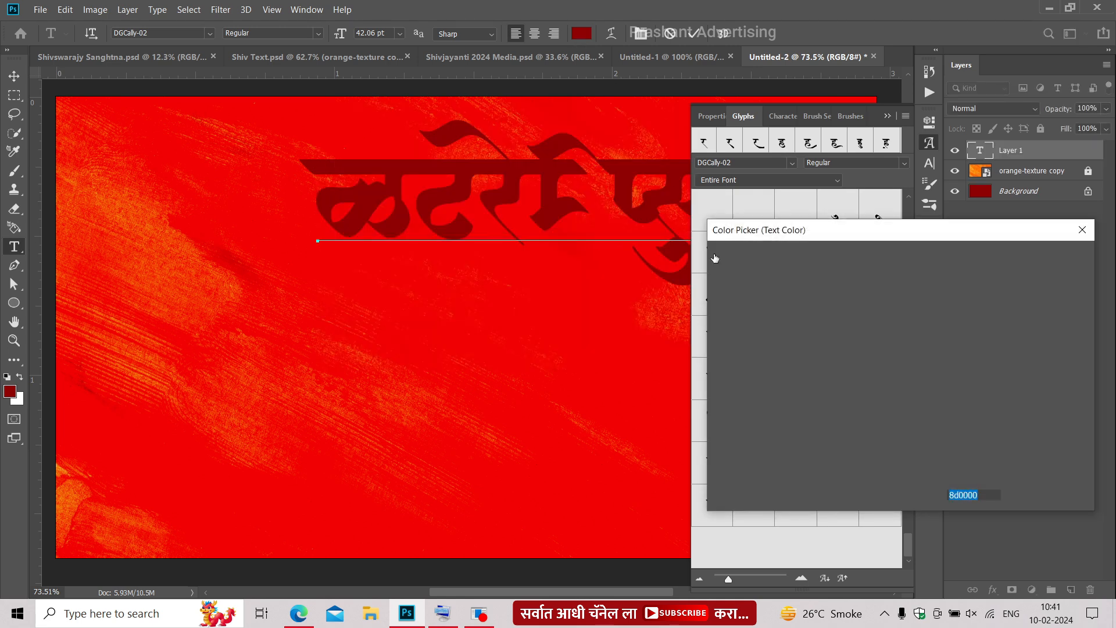
drag(741, 322, 887, 241)
drag(921, 285, 931, 238)
key(Return)
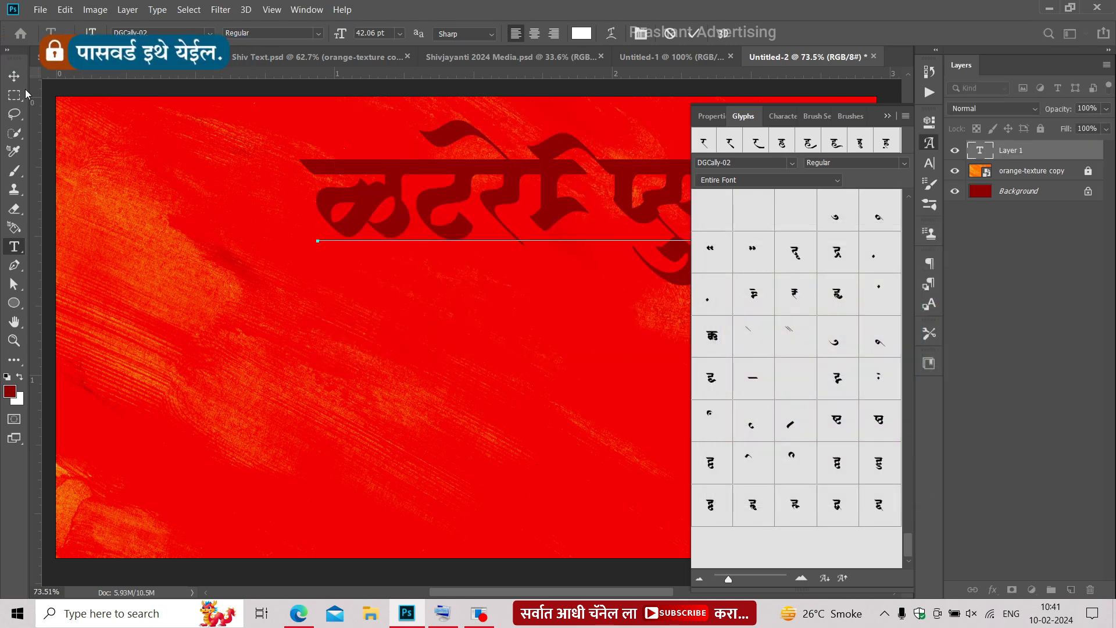
click(13, 76)
drag(407, 173, 251, 207)
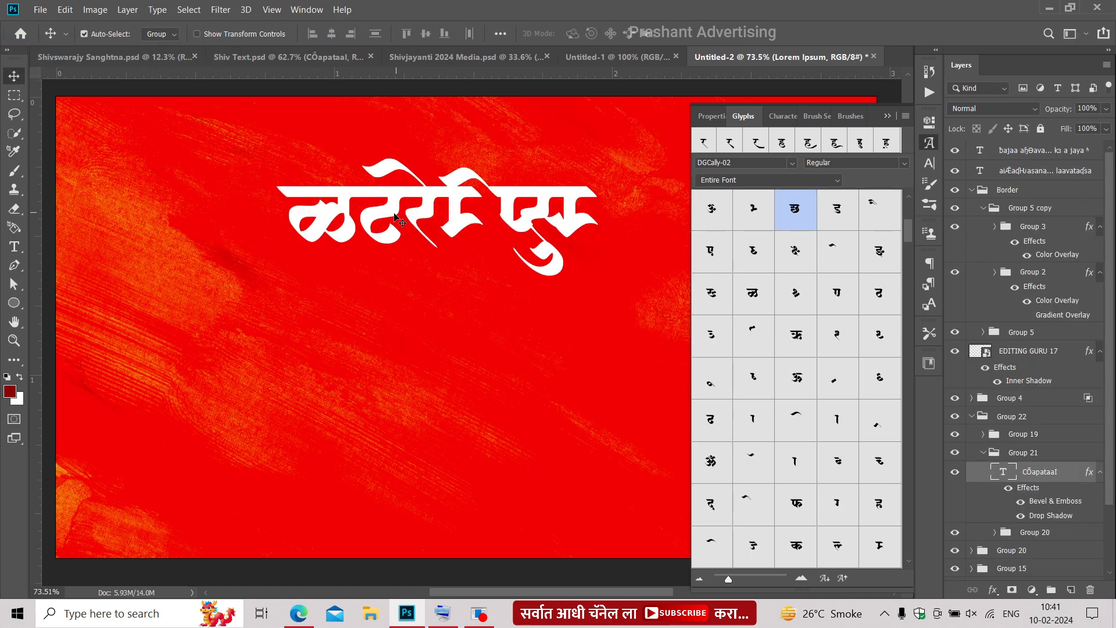
Step: Replace the placeholder text with the copied word छत्रपती
double_click(394, 211)
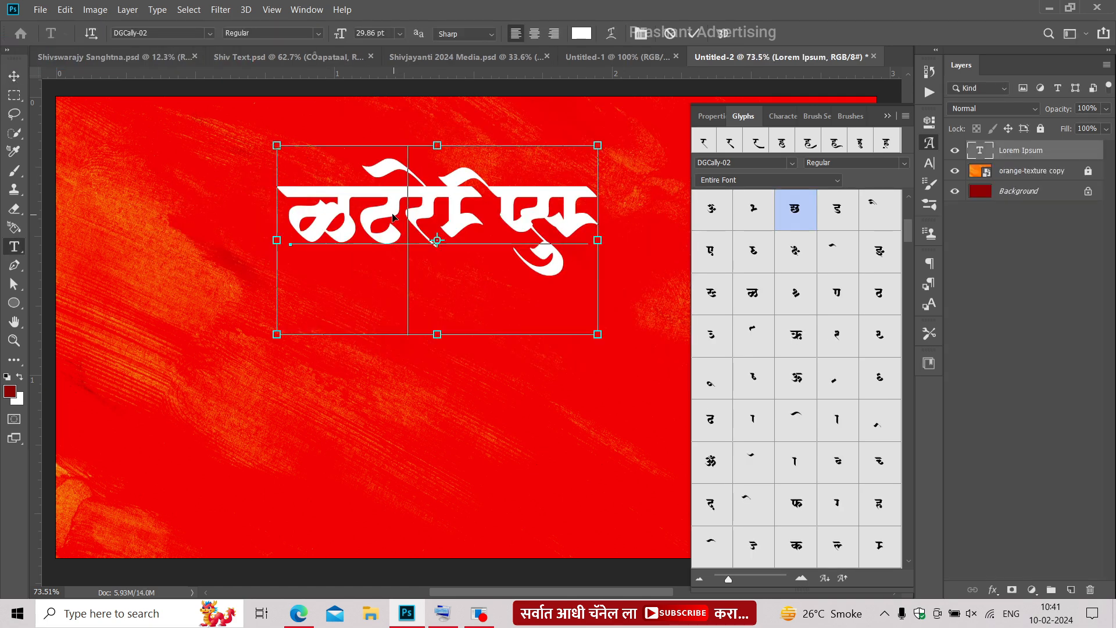
key(ctrl+a)
click(65, 9)
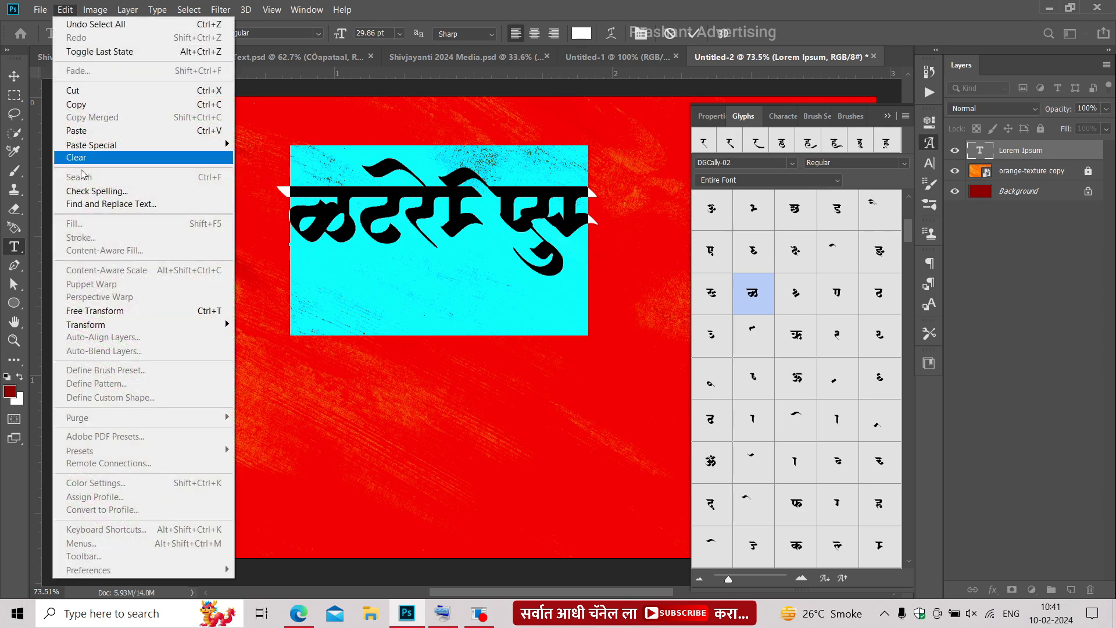
click(77, 130)
key(ctrl+Return)
Step: Scale the छत्रपती text down to about 20.38 pt and place it in the upper middle of the canvas
key(ctrl+t)
drag(284, 229, 186, 193)
key(Return)
drag(280, 231, 442, 227)
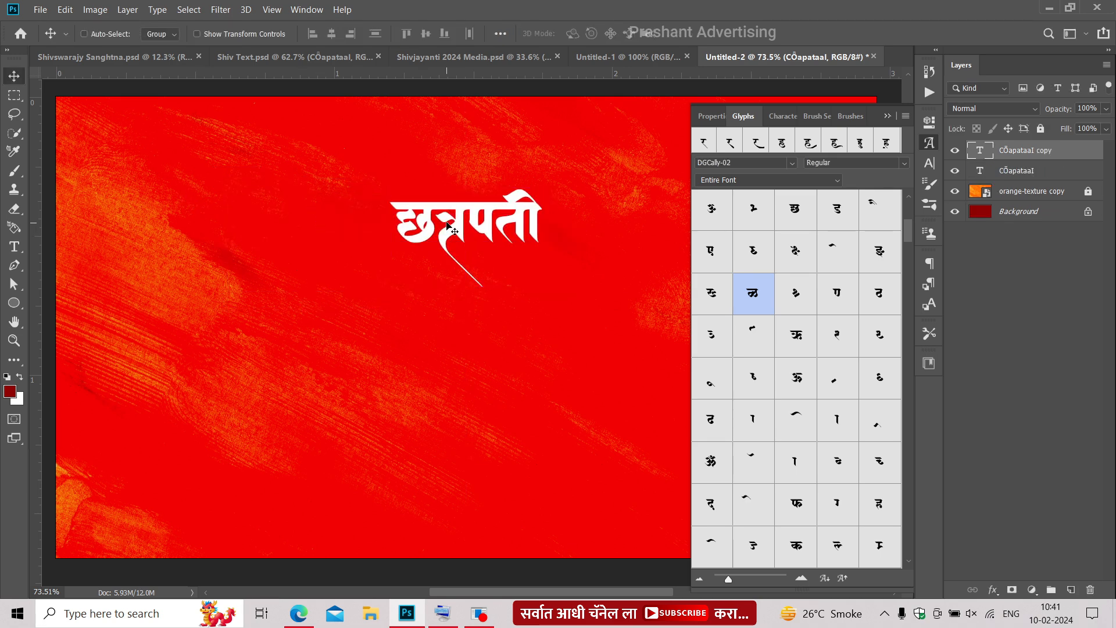
Step: Place a duplicate of छत्रपती directly below it and replace its text with the copied word शिवाजी in infinity-01
drag(449, 280, 448, 280)
drag(453, 220, 460, 278)
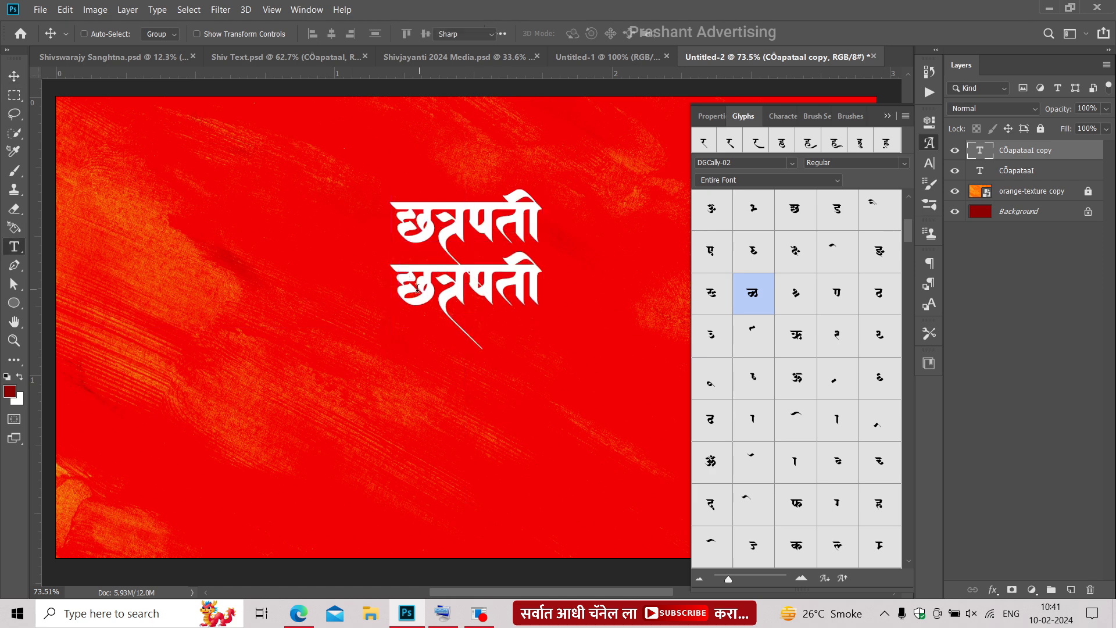
double_click(409, 274)
text(f)
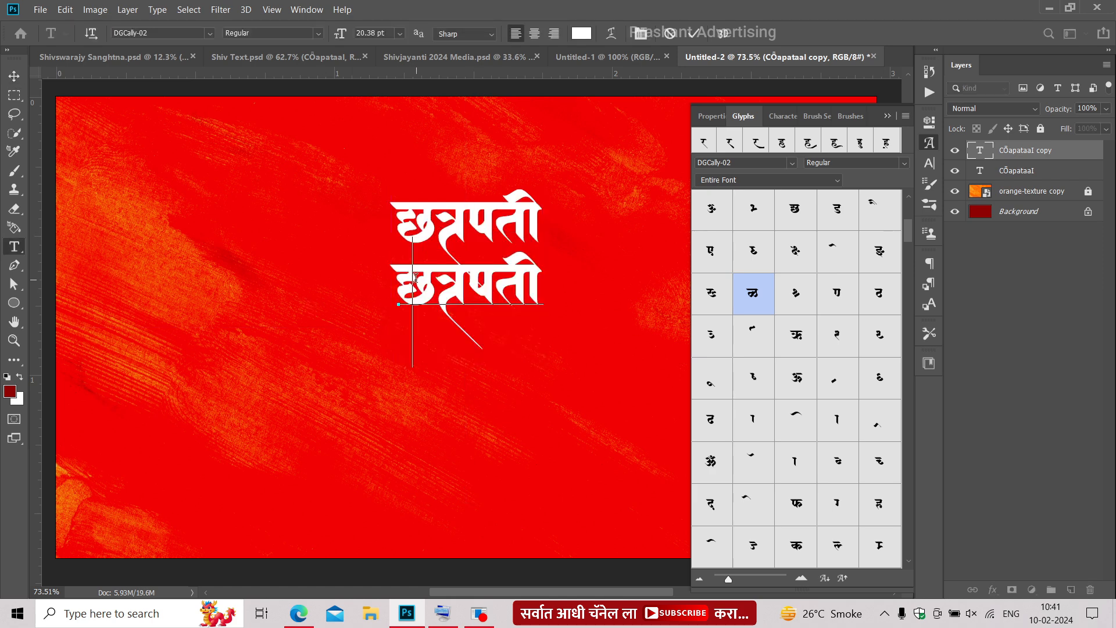
key(ctrl+Return)
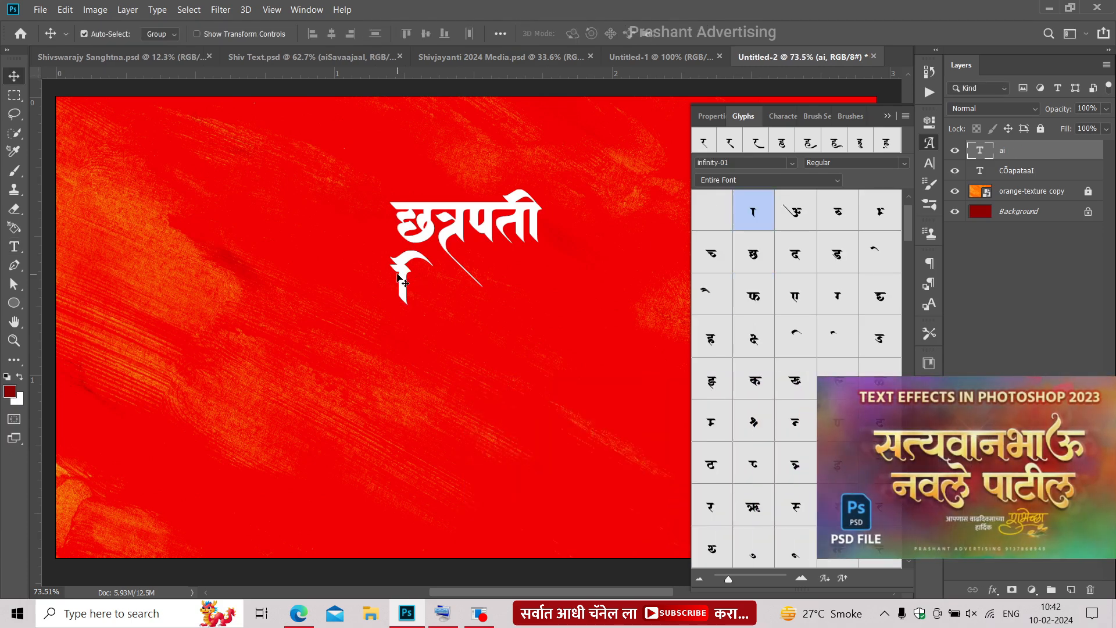
key(t)
click(403, 288)
double_click(403, 288)
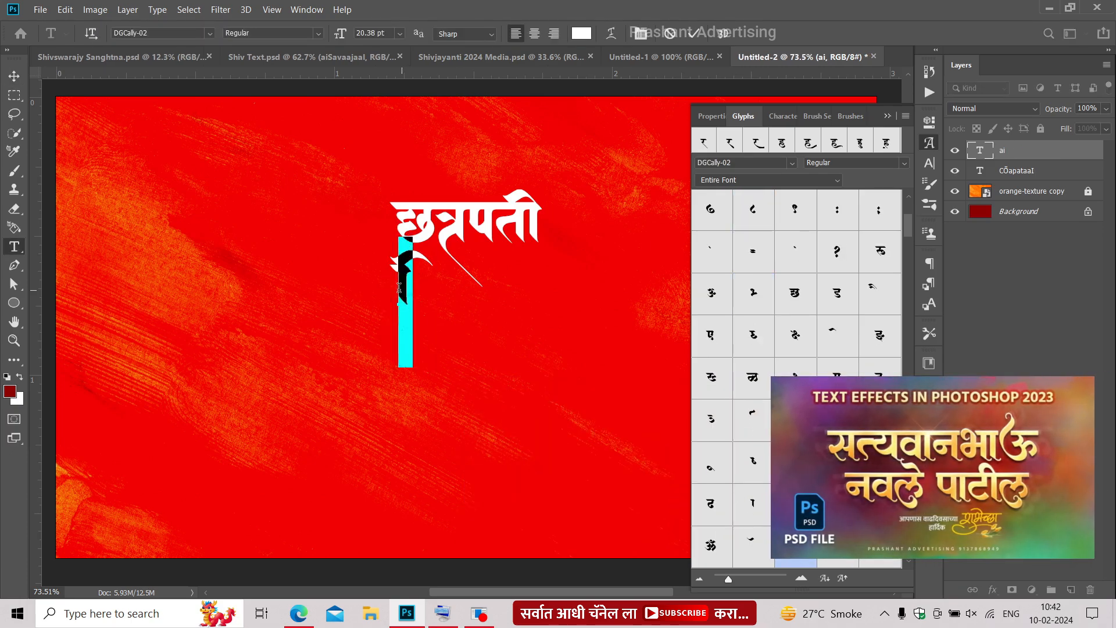
right_click(403, 288)
click(422, 342)
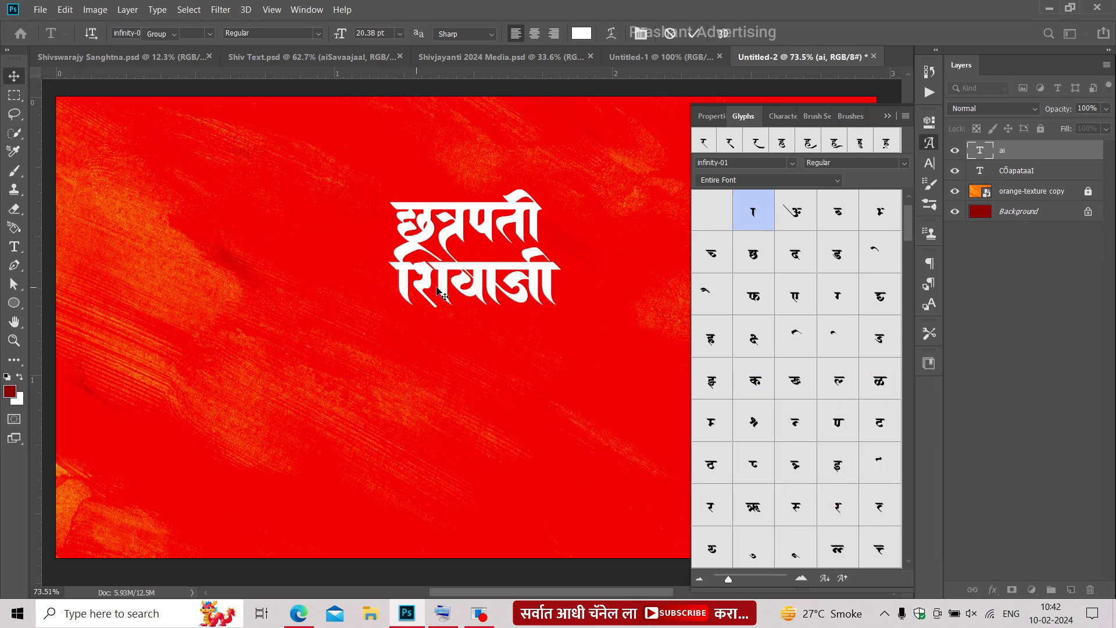
key(ctrl+Return)
Step: Duplicate the शिवाजी line below itself and replace the copy's text with the copied word महाराज
drag(442, 295, 441, 347)
key(t)
click(467, 337)
double_click(478, 338)
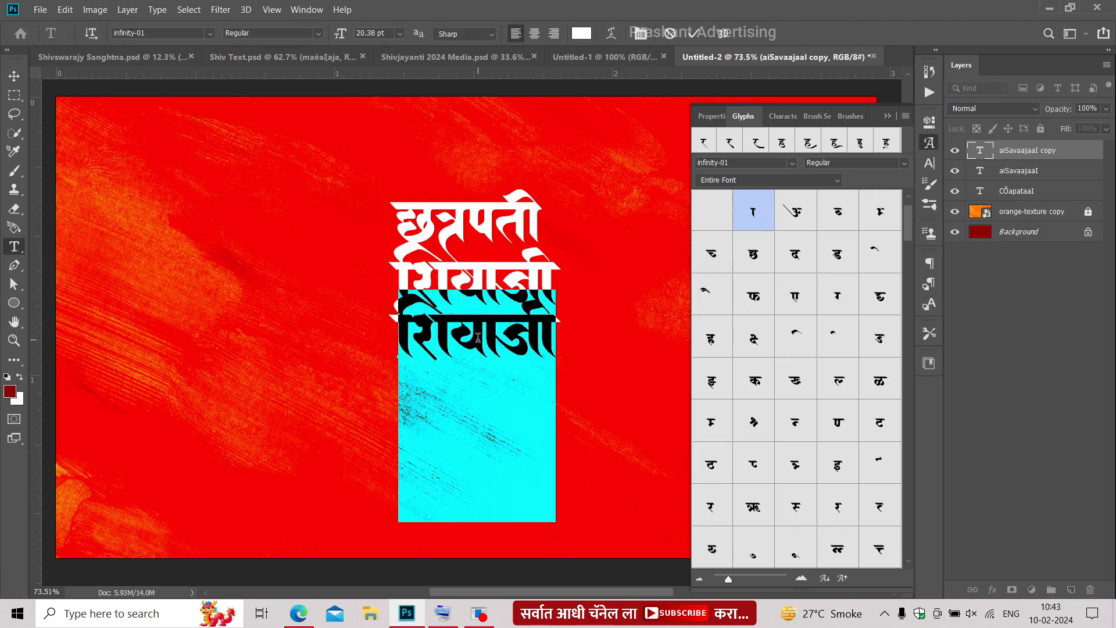
text(maraj)
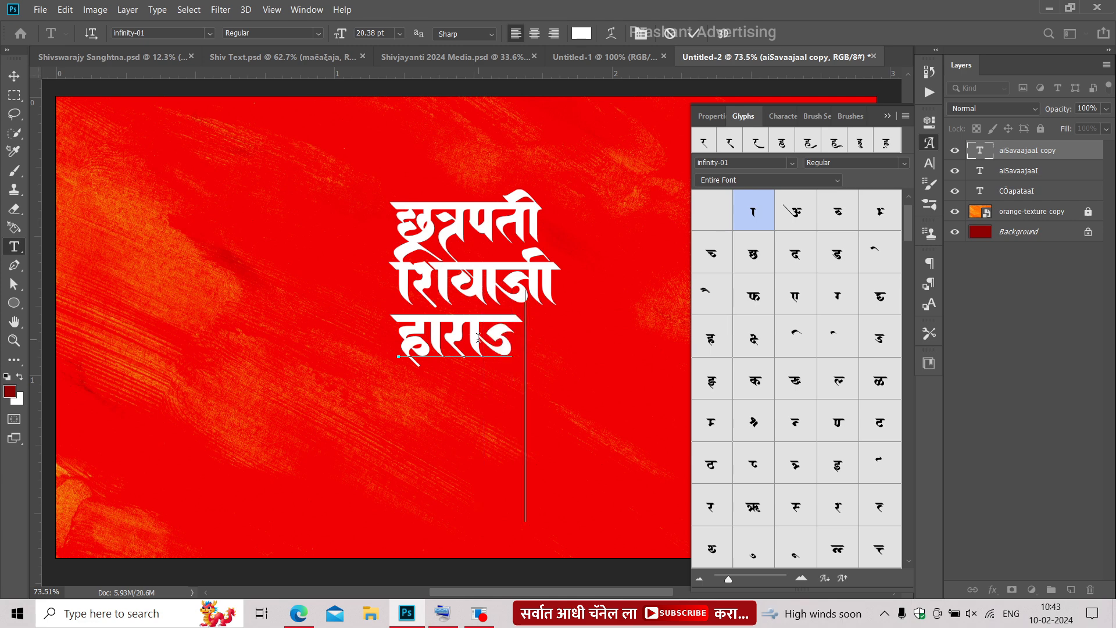
key(ctrl+a)
right_click(478, 337)
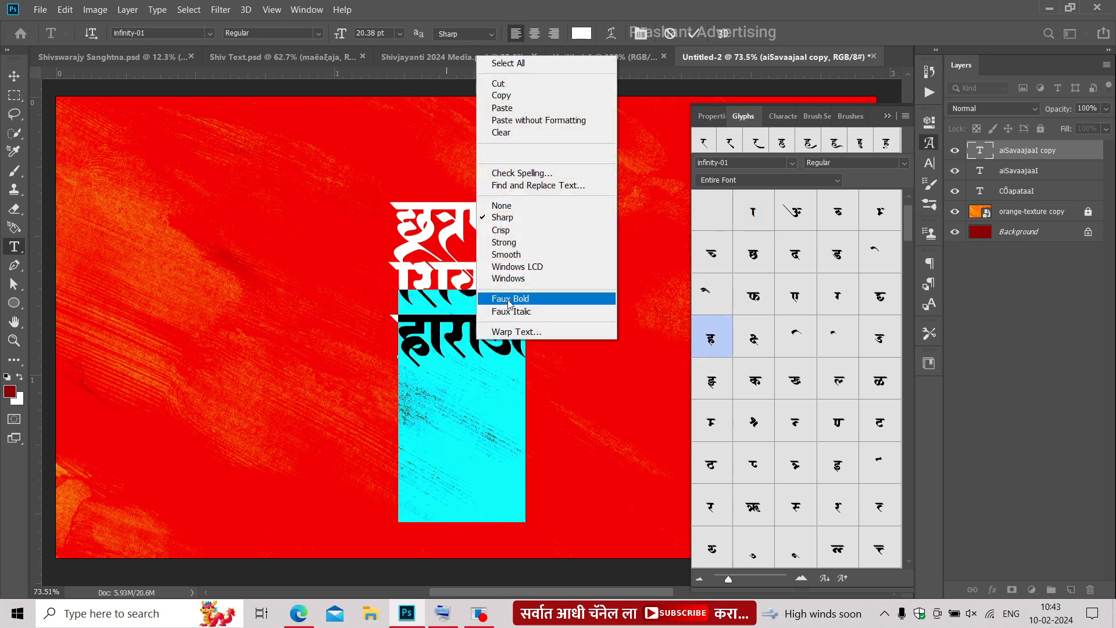
click(494, 109)
click(17, 77)
Step: Hide the छत्रपती text layer and collapse the glyph list
scroll(468, 194, up, 4)
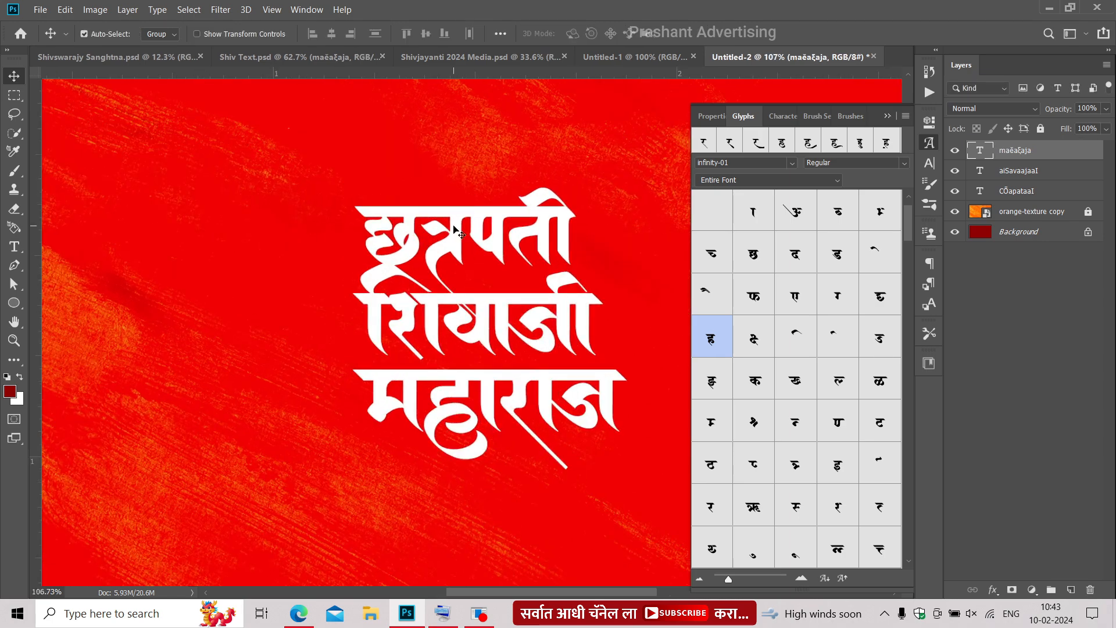
click(460, 229)
click(956, 191)
click(890, 115)
Step: Shift the महाराज line so that it sits centred beneath शिवाजी
drag(536, 248, 532, 194)
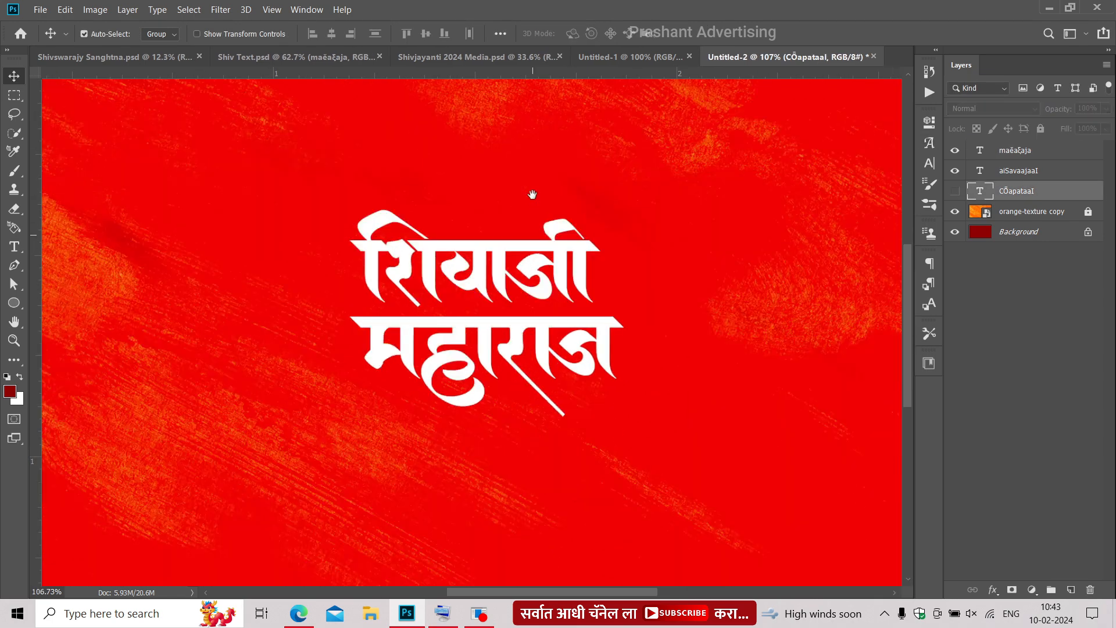
scroll(481, 332, up, 2)
drag(473, 332, 463, 326)
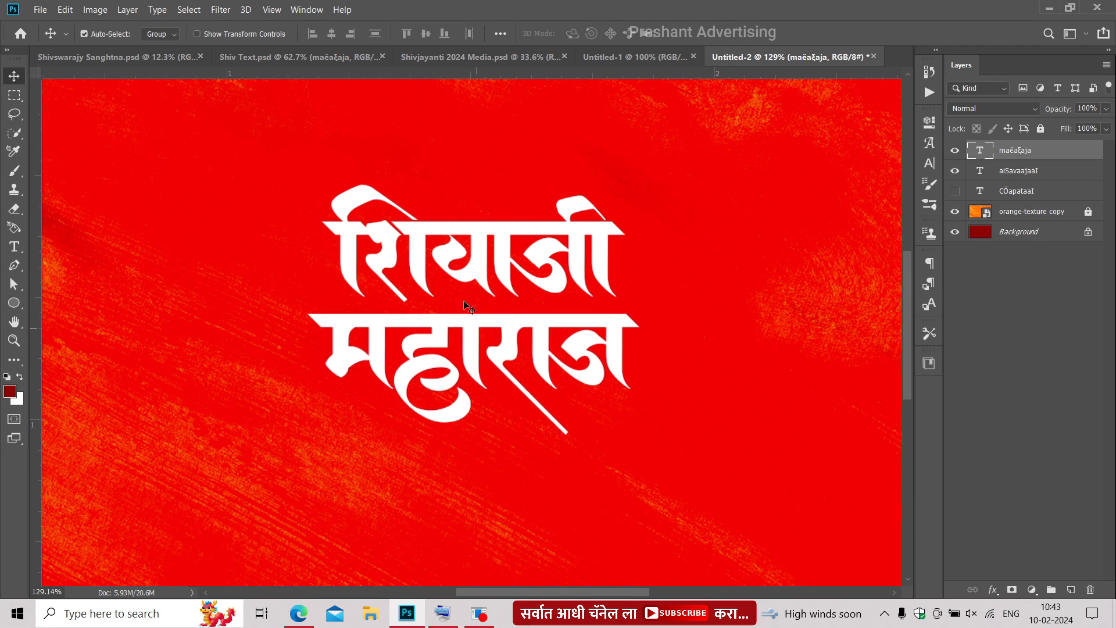
Step: Scale the शिवाजी line up to about 115% and move it down closer to महाराज
click(457, 254)
key(ctrl+t)
drag(322, 178, 272, 167)
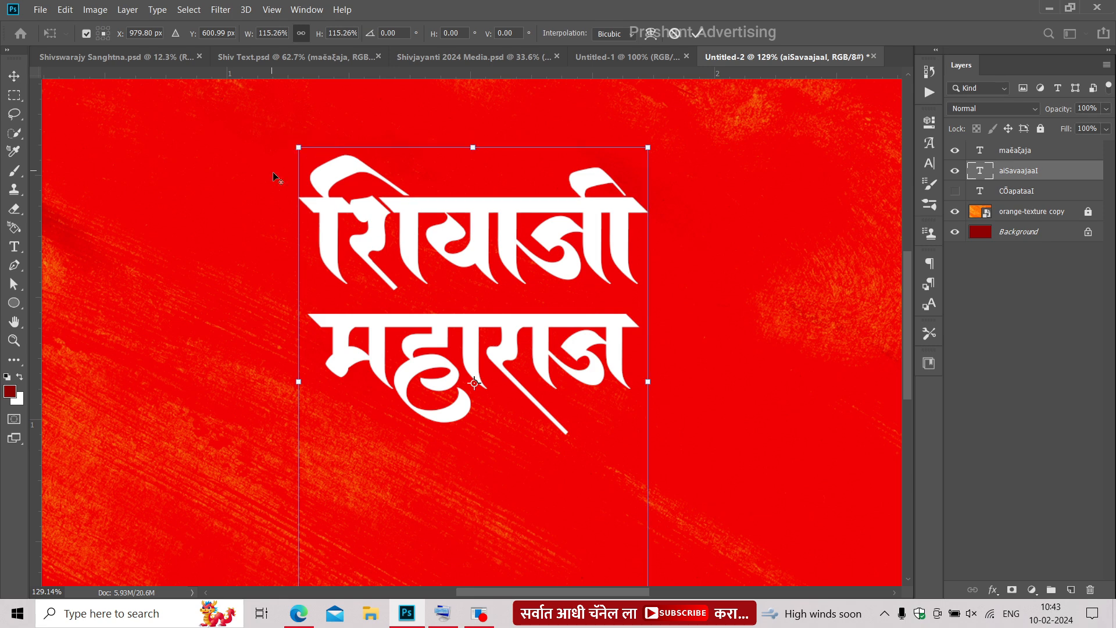
key(Return)
drag(367, 232, 364, 257)
Step: Nudge the महाराज line slightly up and sideways so it sits tightly centred beneath शिवाजी
click(359, 330)
drag(358, 329, 364, 324)
scroll(416, 254, down, 3)
scroll(417, 254, down, 2)
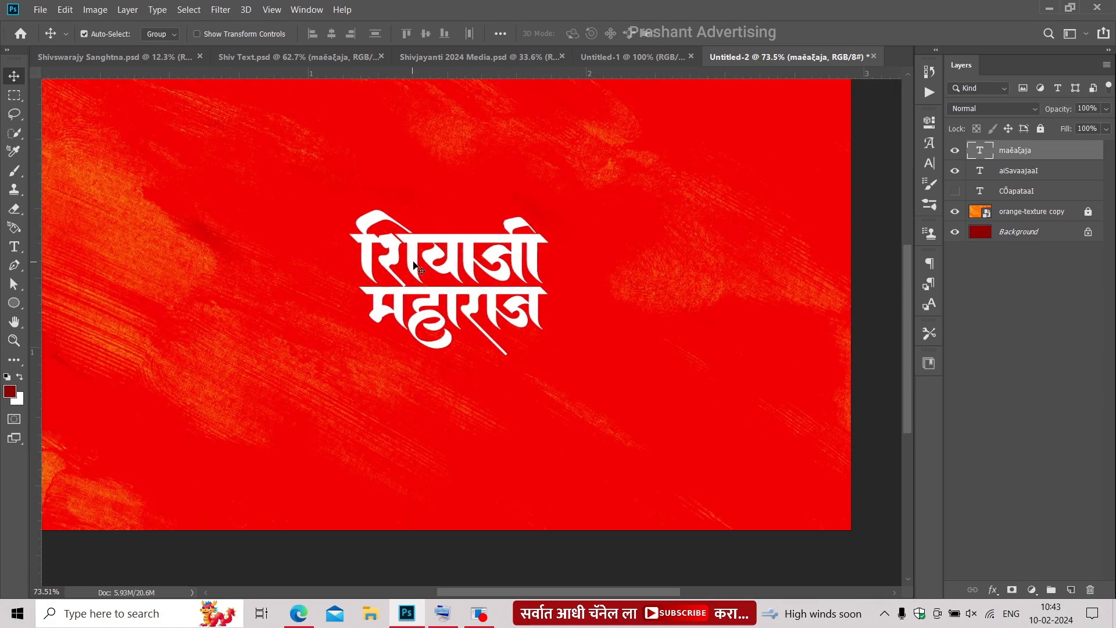
scroll(440, 297, up, 3)
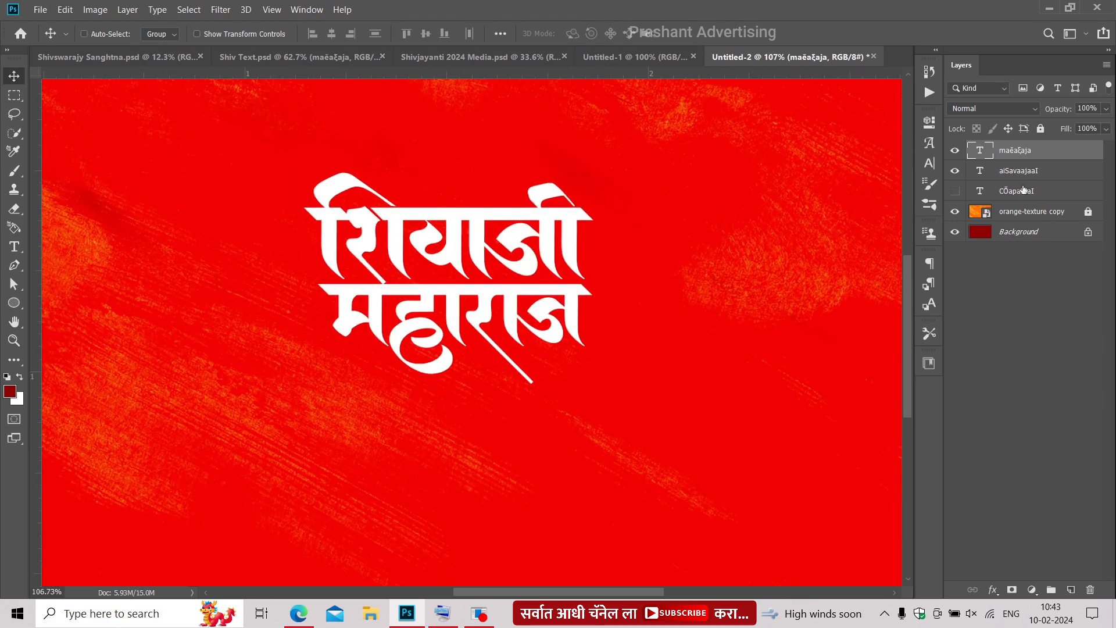
Step: Group the शिवाजी and महाराज lines, scale the group to about 153% and centre it on the canvas
scroll(532, 226, down, 3)
drag(437, 265, 422, 300)
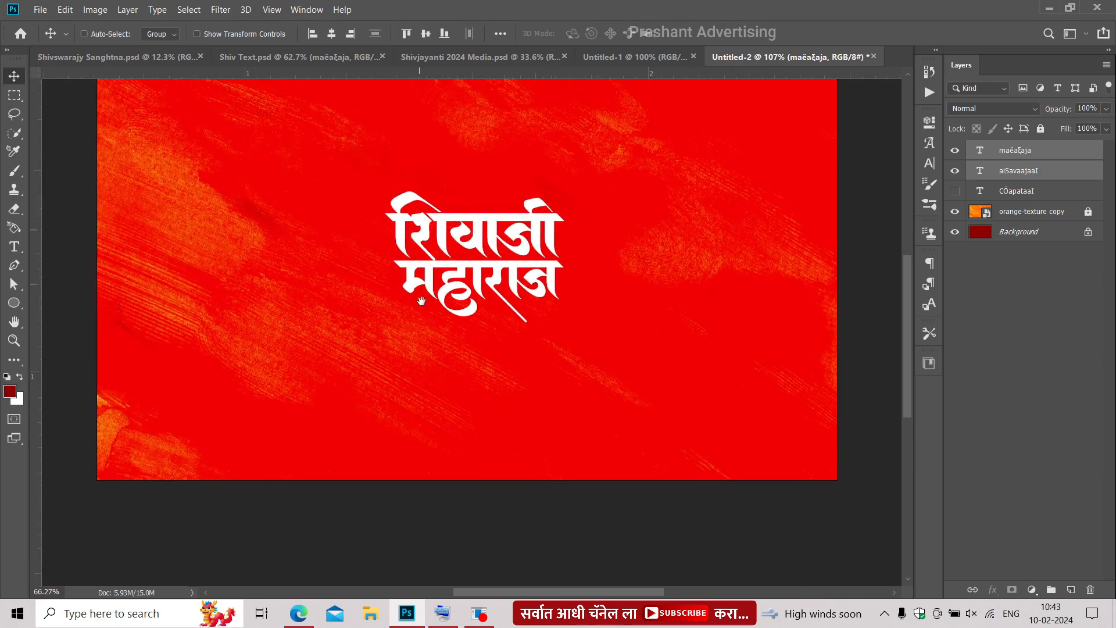
key(ctrl+g)
key(ctrl+t)
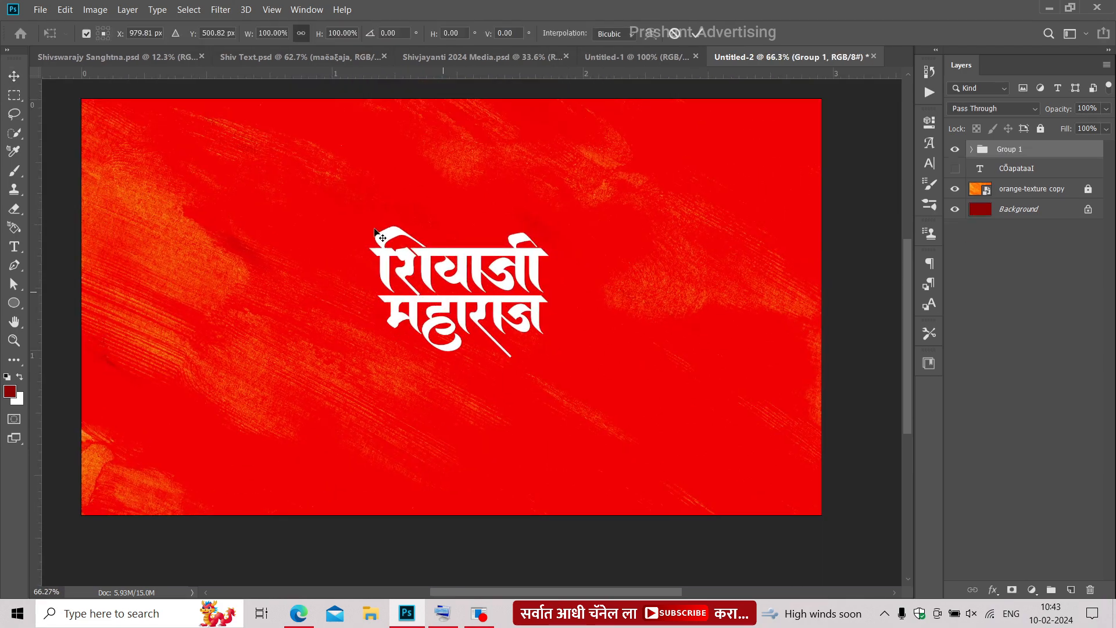
drag(370, 225, 334, 201)
drag(438, 294, 431, 297)
drag(326, 210, 303, 203)
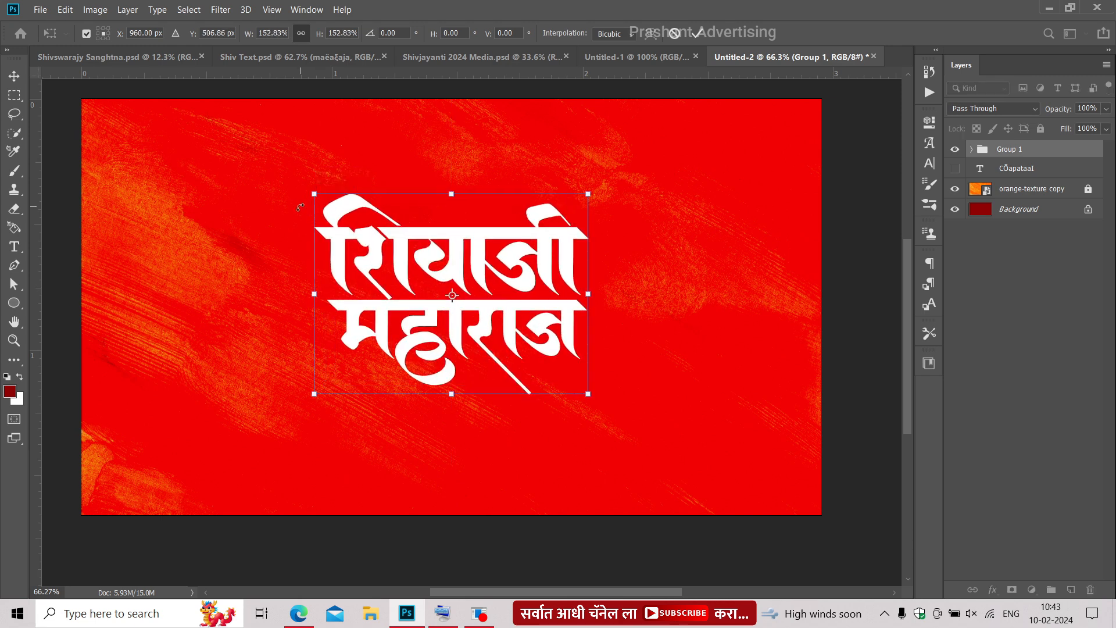
key(Return)
Step: Place the छत्रपती layer above the group in the stack, show it and position the word above शिवाजी
scroll(466, 243, up, 3)
drag(475, 263, 478, 284)
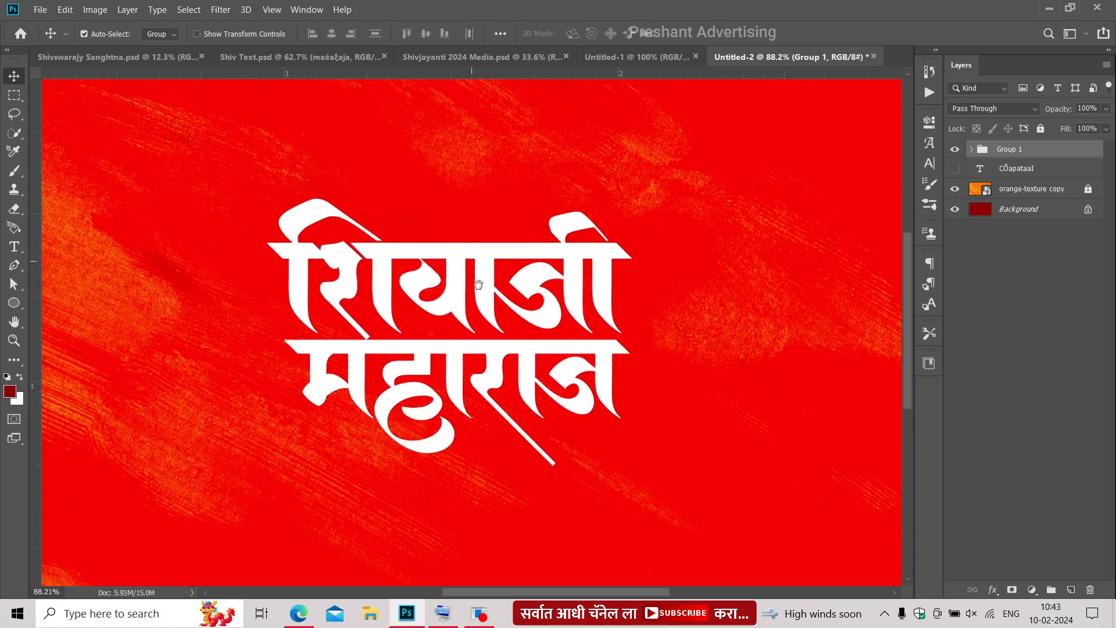
drag(990, 173, 1004, 145)
scroll(423, 180, up, 3)
drag(425, 236, 424, 208)
Step: Scale छत्रपती down slightly and fit it between the top strokes of शिवाजी
key(ctrl+t)
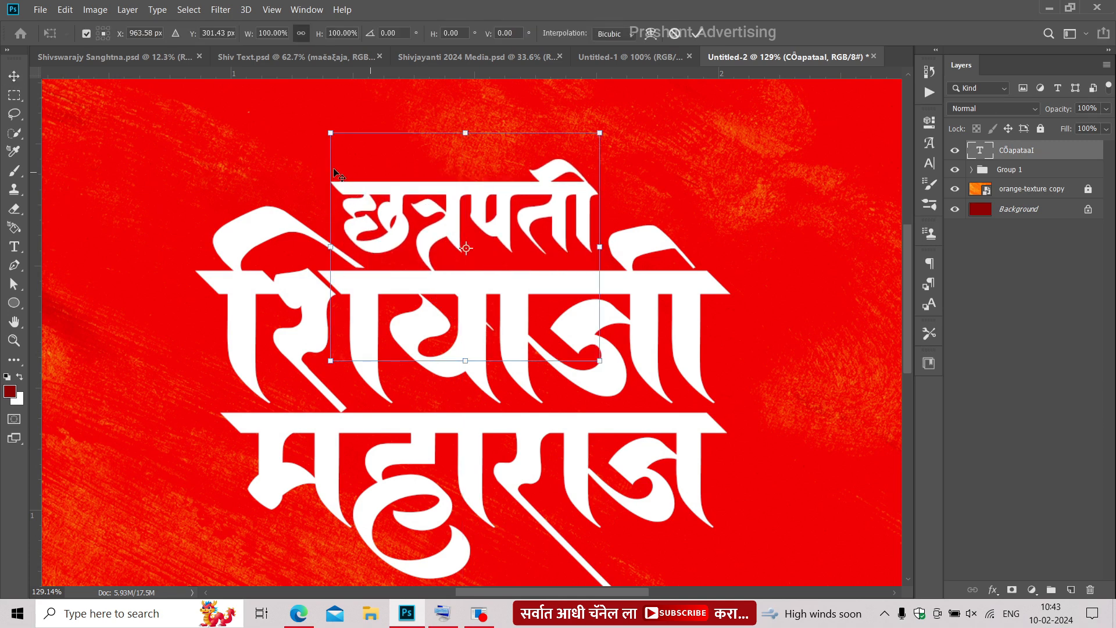
drag(328, 129, 339, 138)
key(Return)
drag(388, 214, 391, 214)
Step: Edit the छत्रपती text with the DGCally-02 glyph list open and delete the top stroke of its last letter
scroll(480, 221, up, 1)
scroll(481, 221, up, 1)
drag(480, 221, 401, 219)
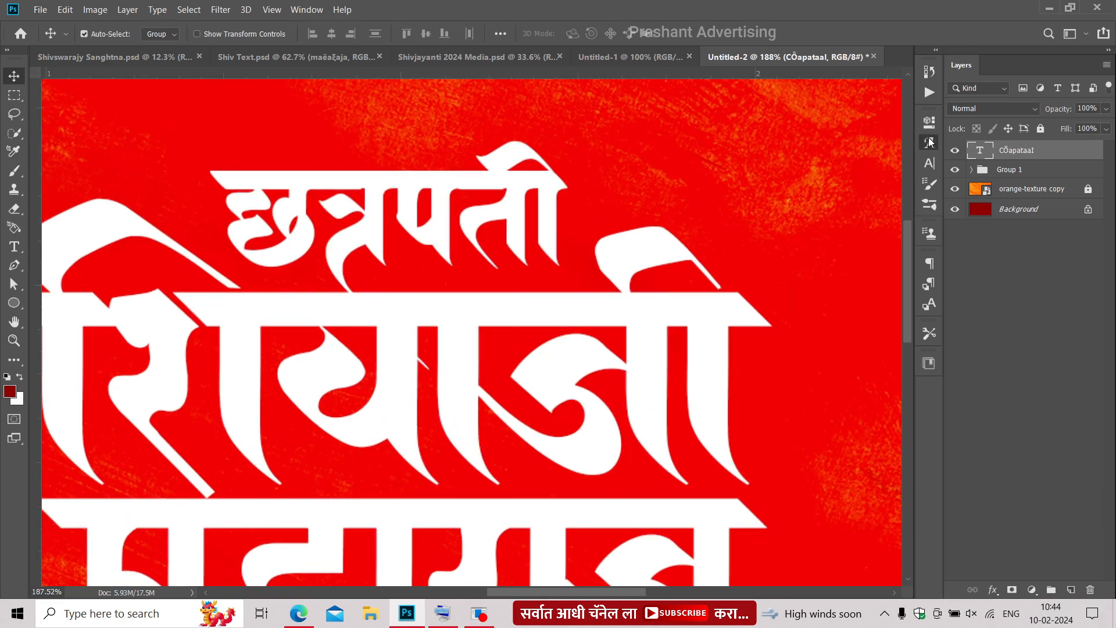
click(929, 142)
key(t)
click(578, 207)
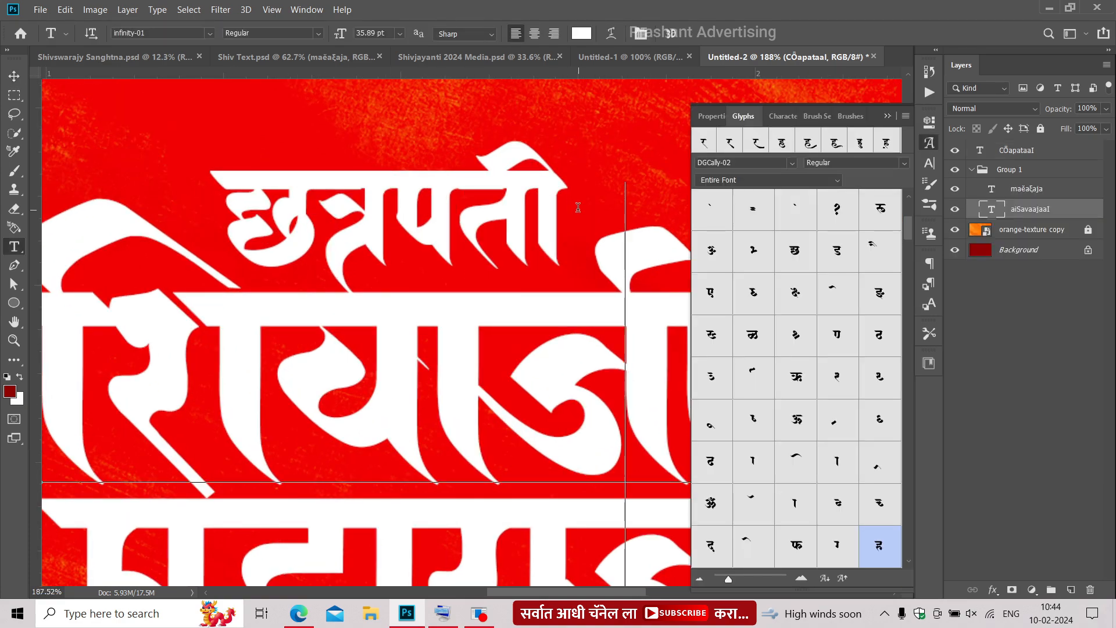
click(985, 157)
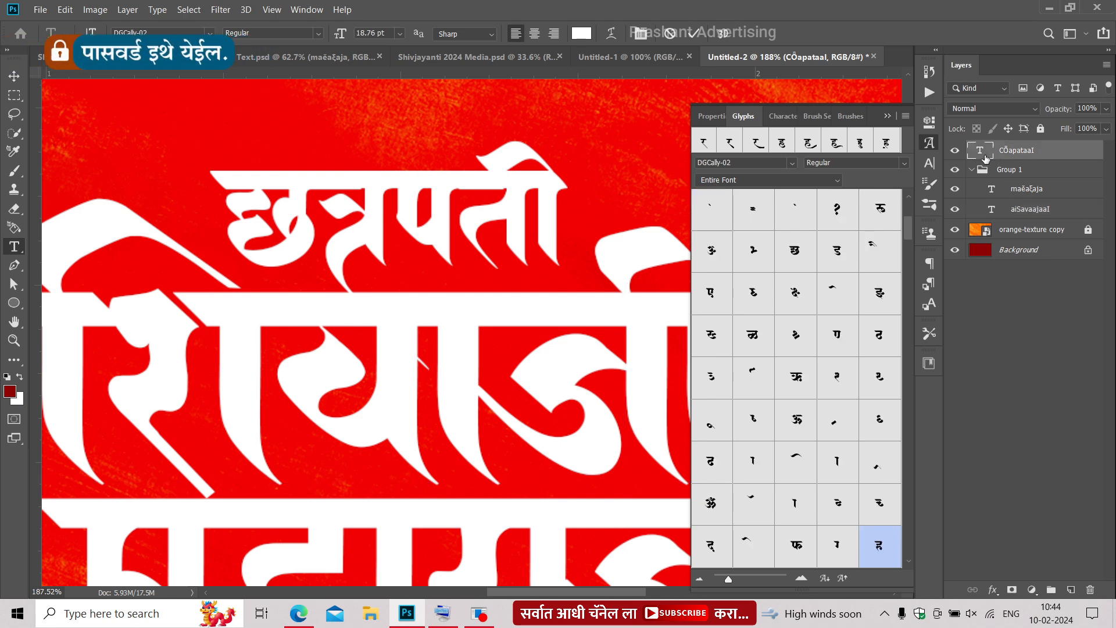
double_click(985, 158)
click(573, 157)
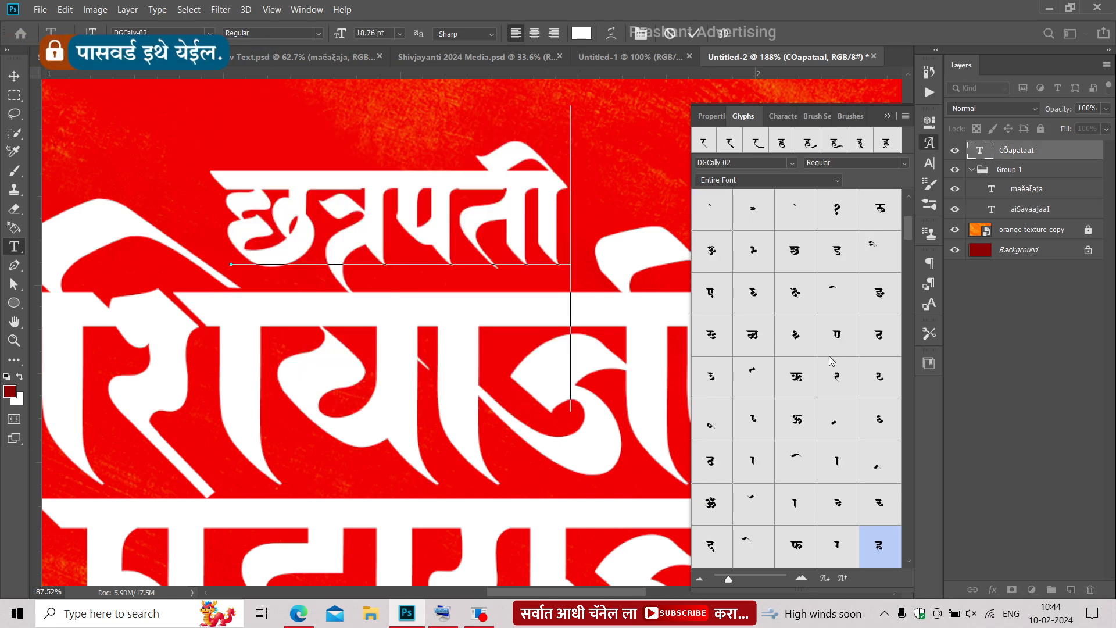
scroll(832, 361, down, 10)
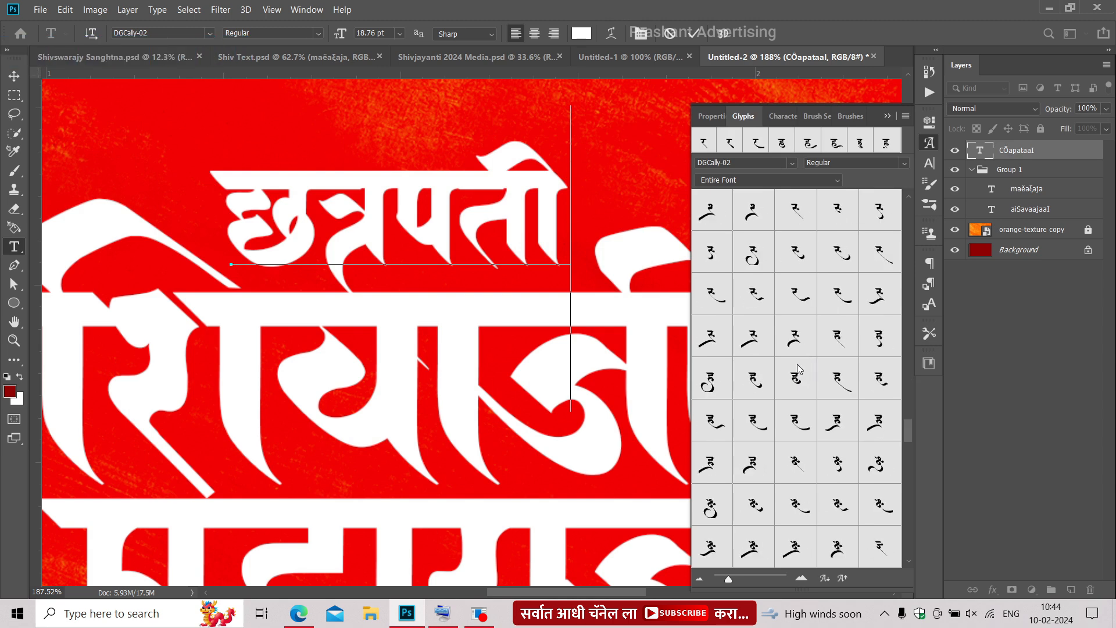
scroll(798, 370, down, 5)
key(BackSpace)
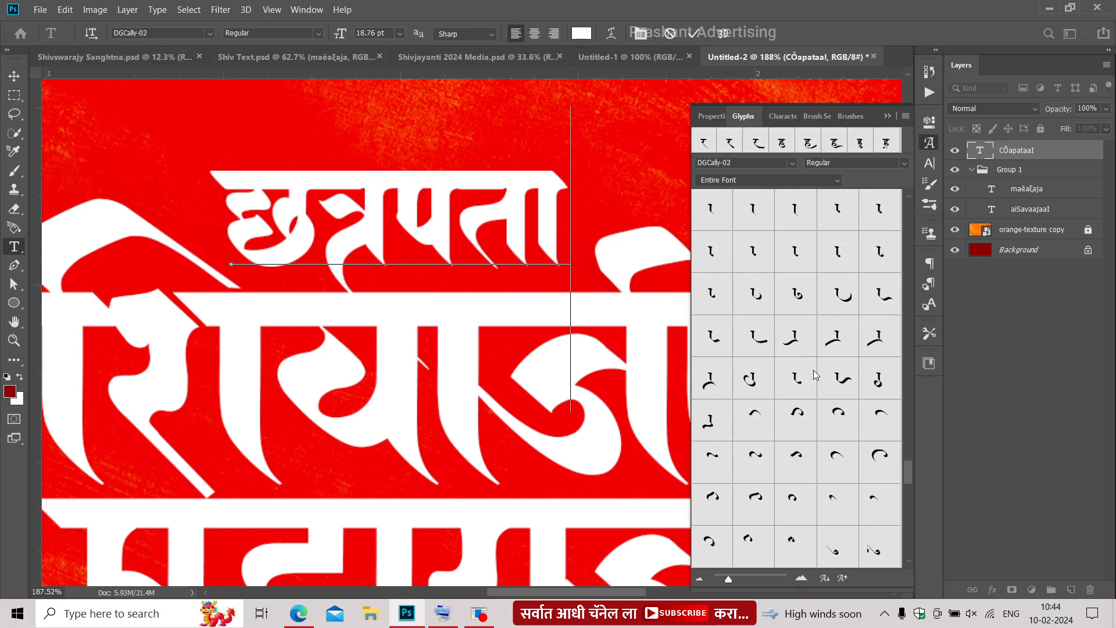
Step: Try several curved DGCally-02 glyphs as the top stroke of the last letter in छत्रपती
double_click(833, 419)
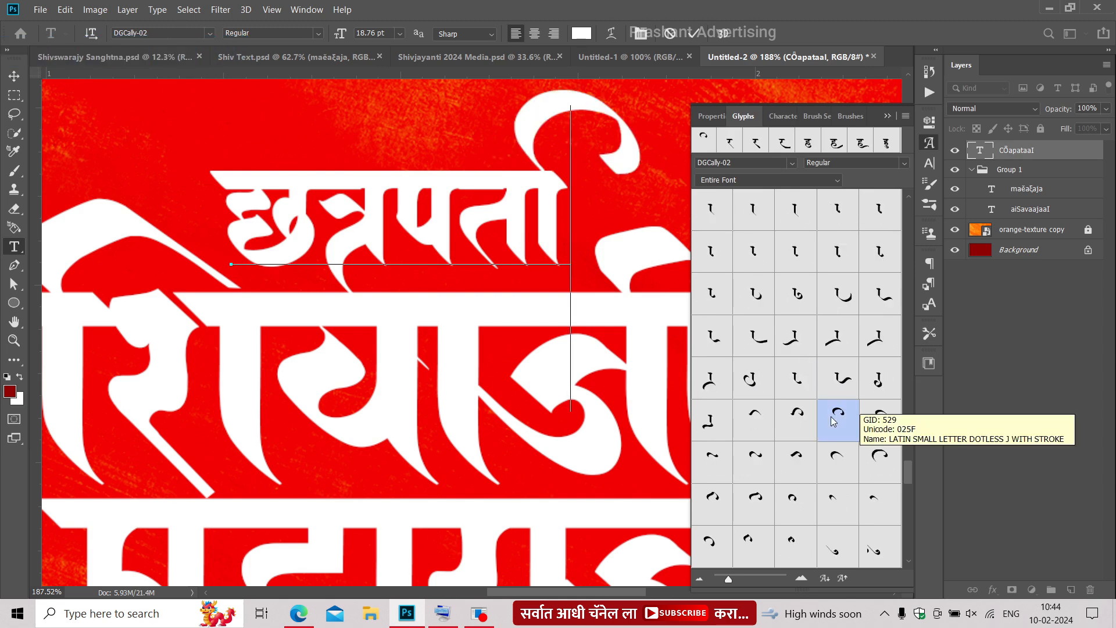
double_click(797, 414)
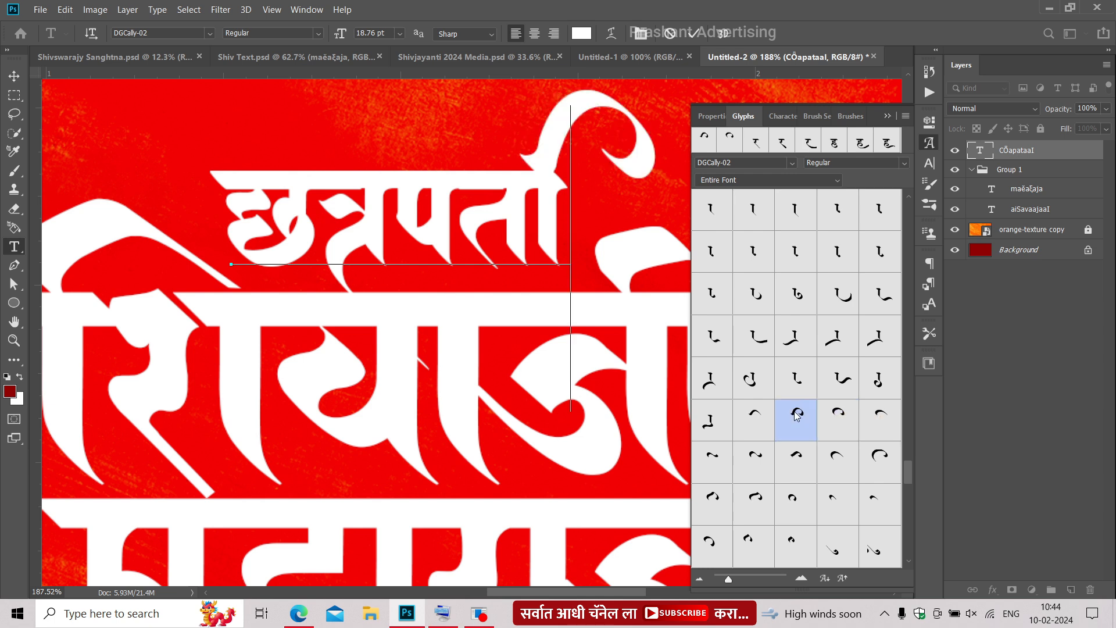
key(BackSpace)
double_click(796, 414)
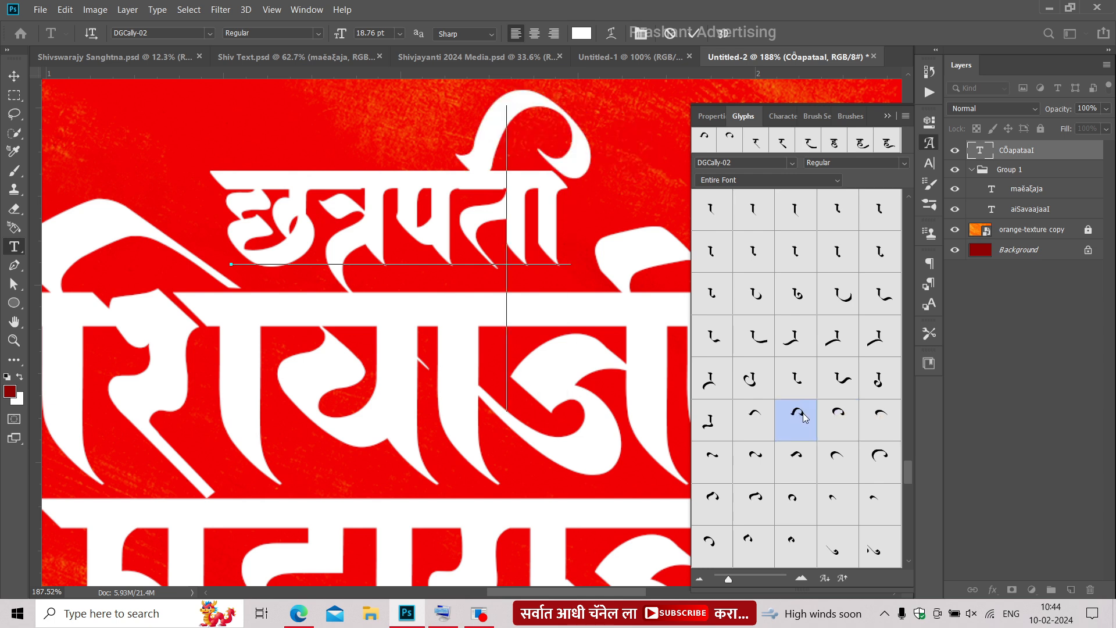
double_click(839, 428)
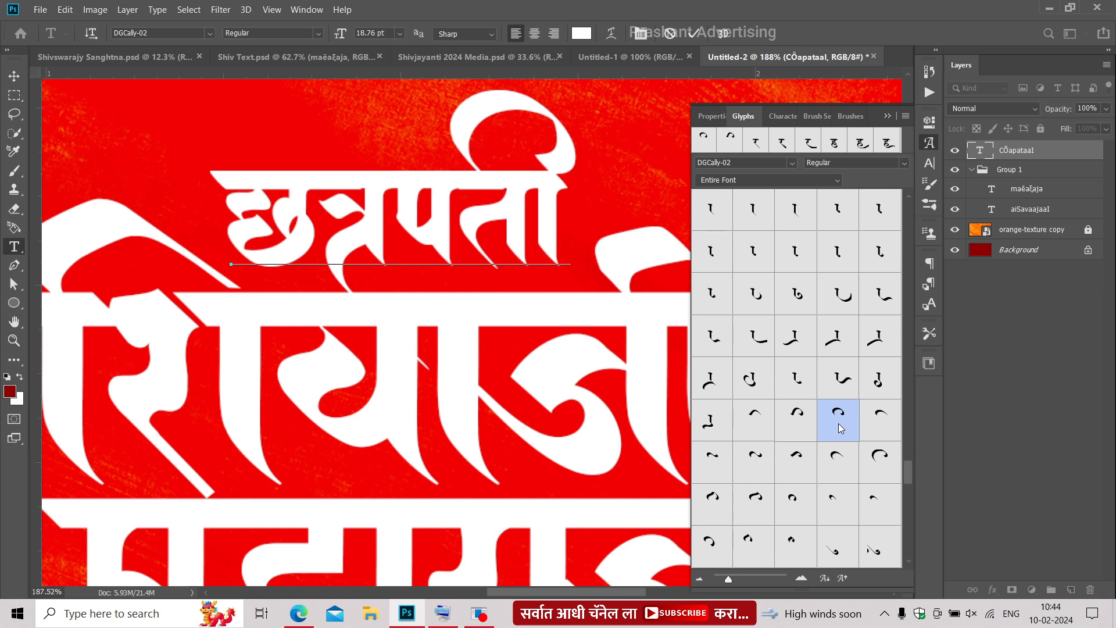
double_click(895, 429)
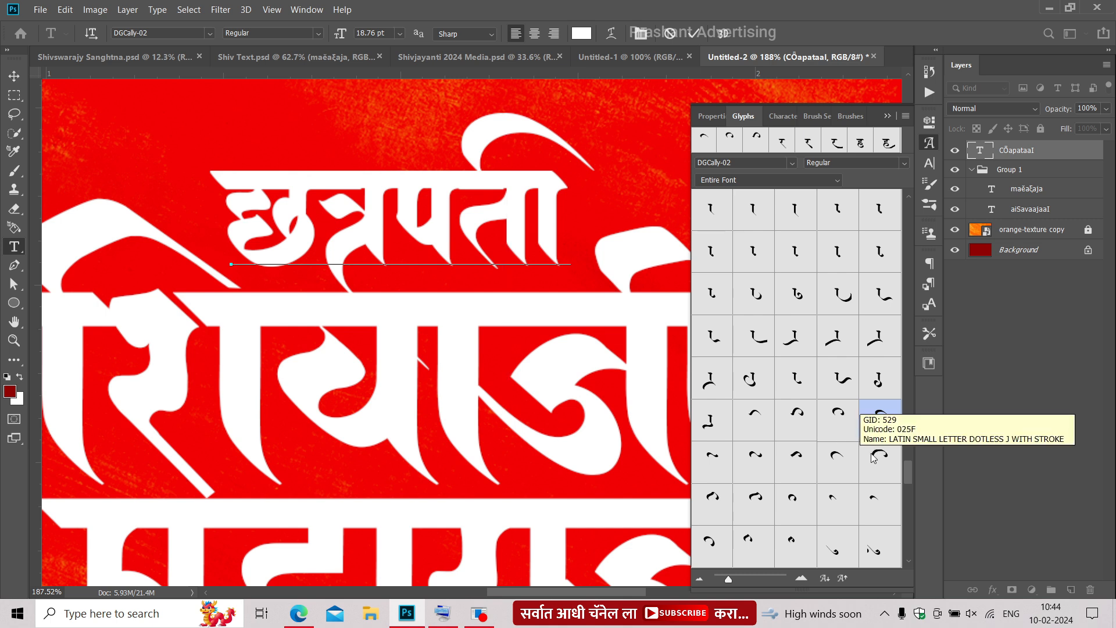
double_click(797, 464)
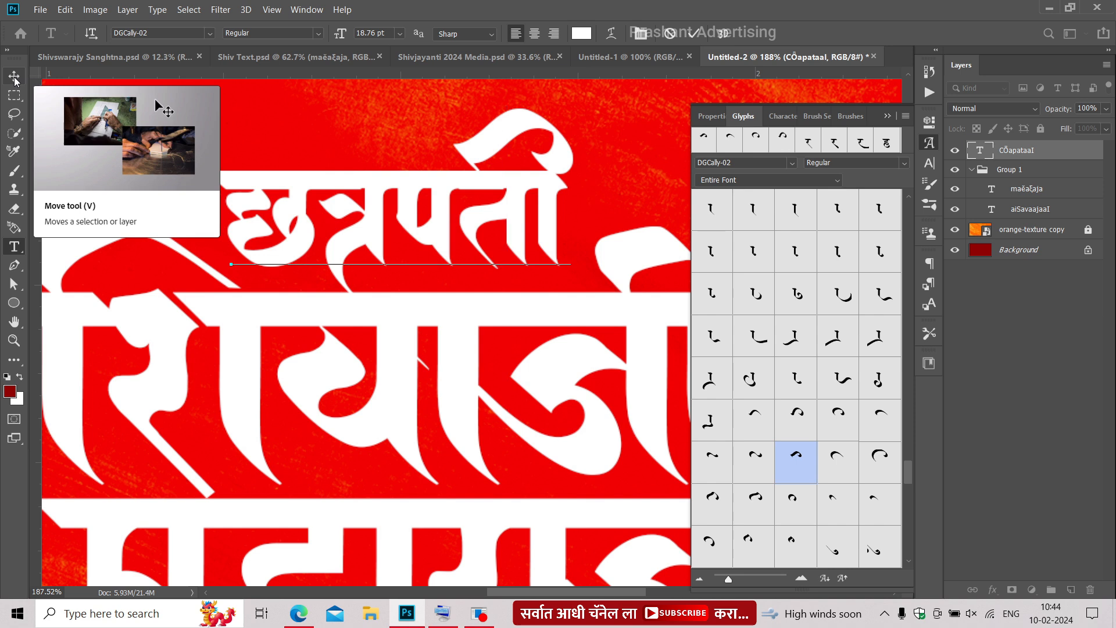
Step: Use the wavy curled glyph as the last top stroke of छत्रपती, commit the text and collapse the glyph list
double_click(755, 457)
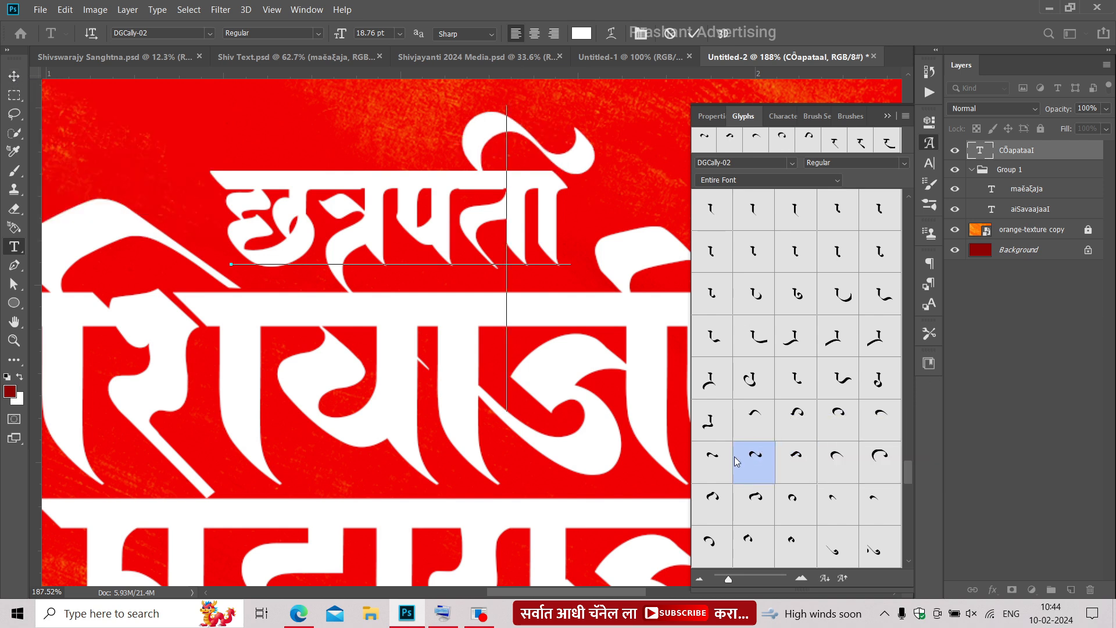
key(ctrl+Return)
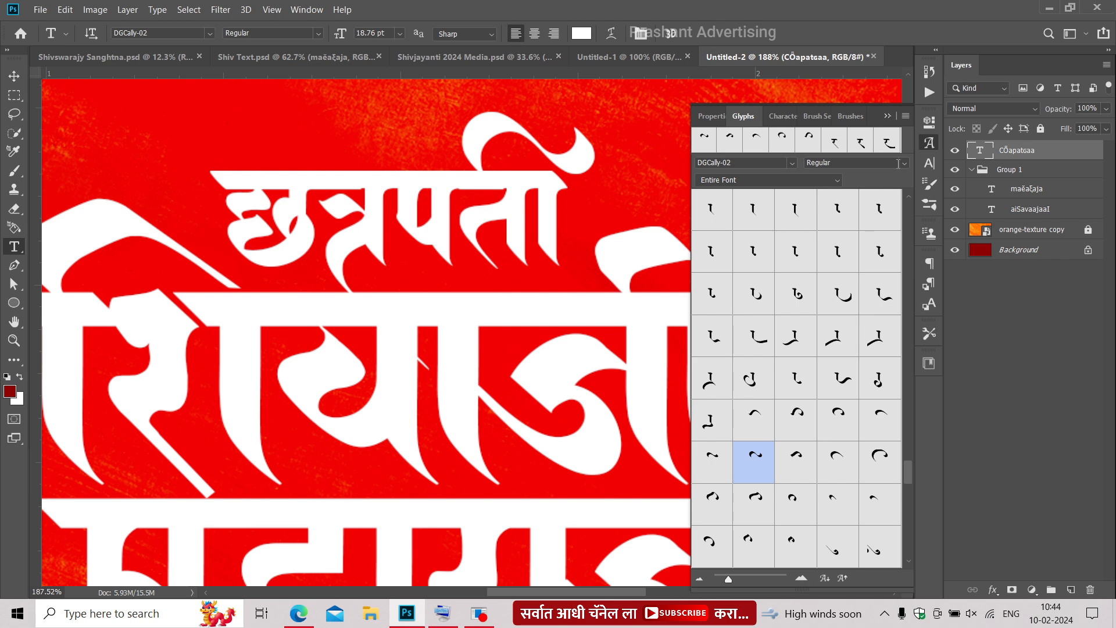
click(890, 117)
click(14, 76)
scroll(451, 190, down, 5)
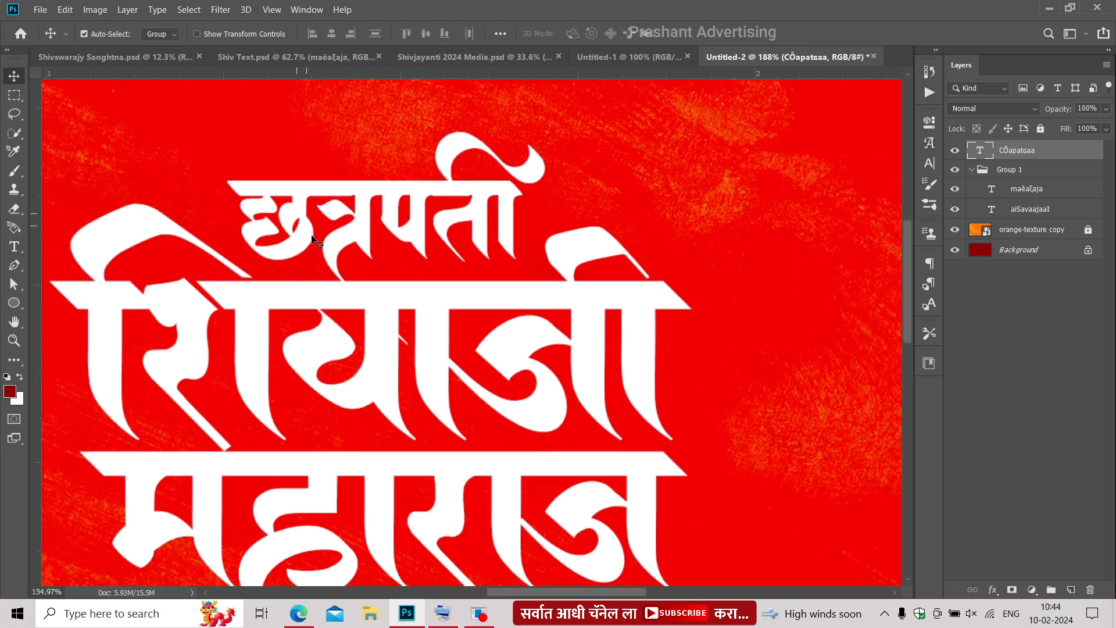
scroll(451, 190, up, 1)
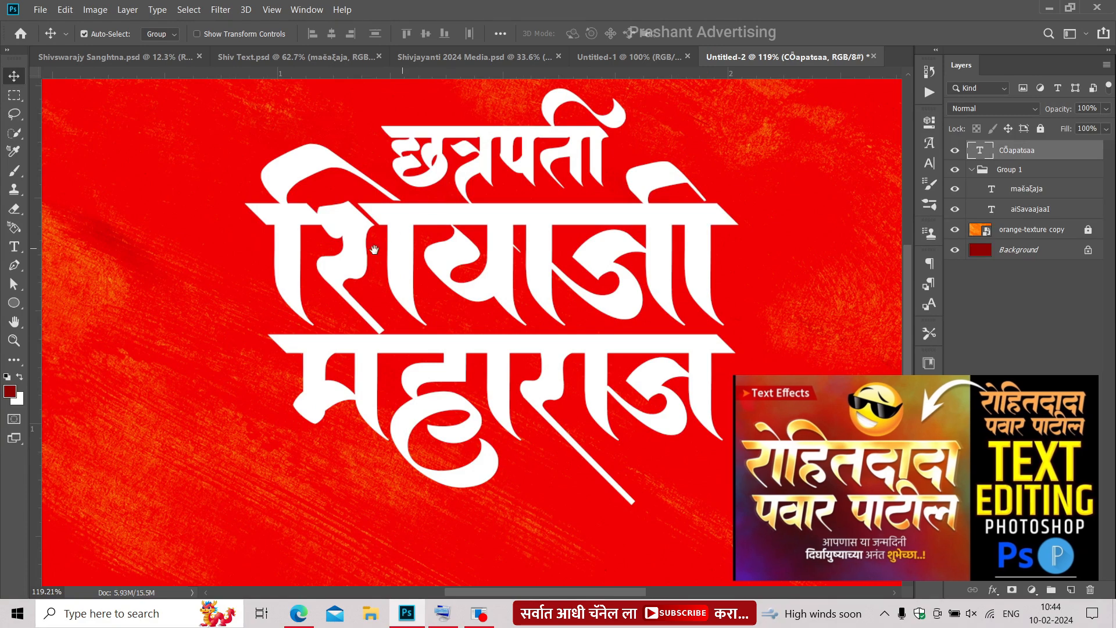
Step: Duplicate the शिवाजी महाराज group and add a new empty layer above the copy
click(735, 257)
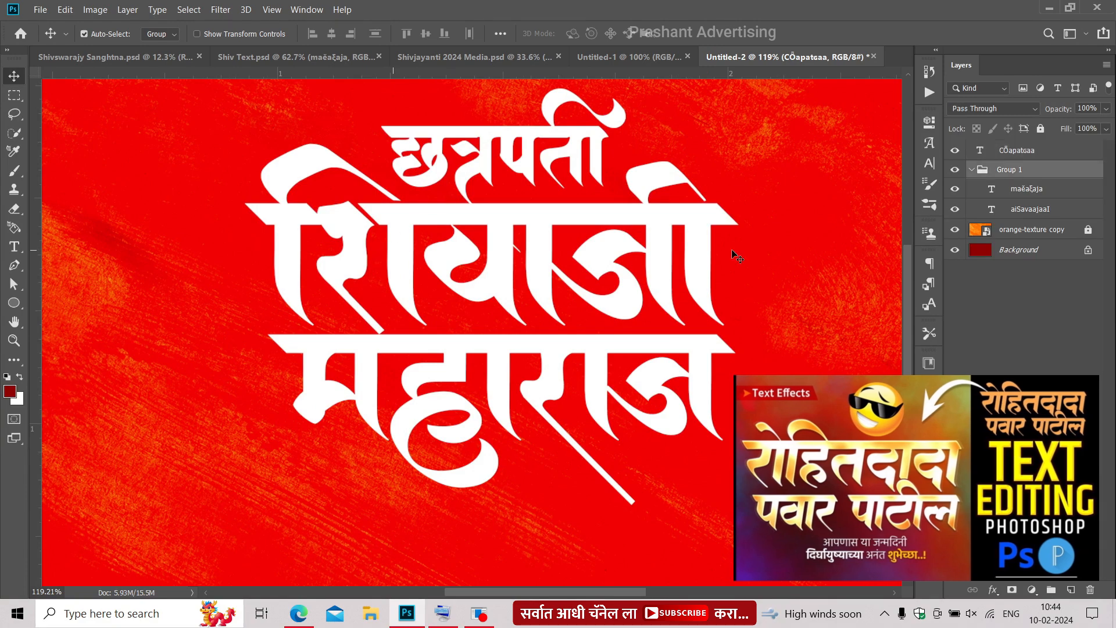
click(970, 170)
key(ctrl+j)
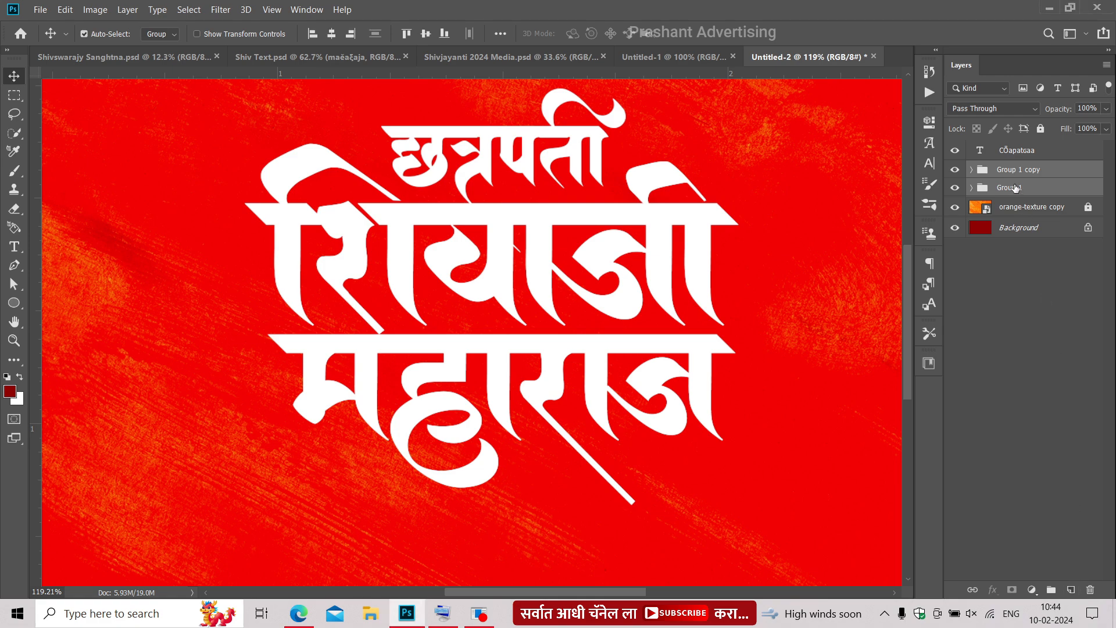
click(1028, 170)
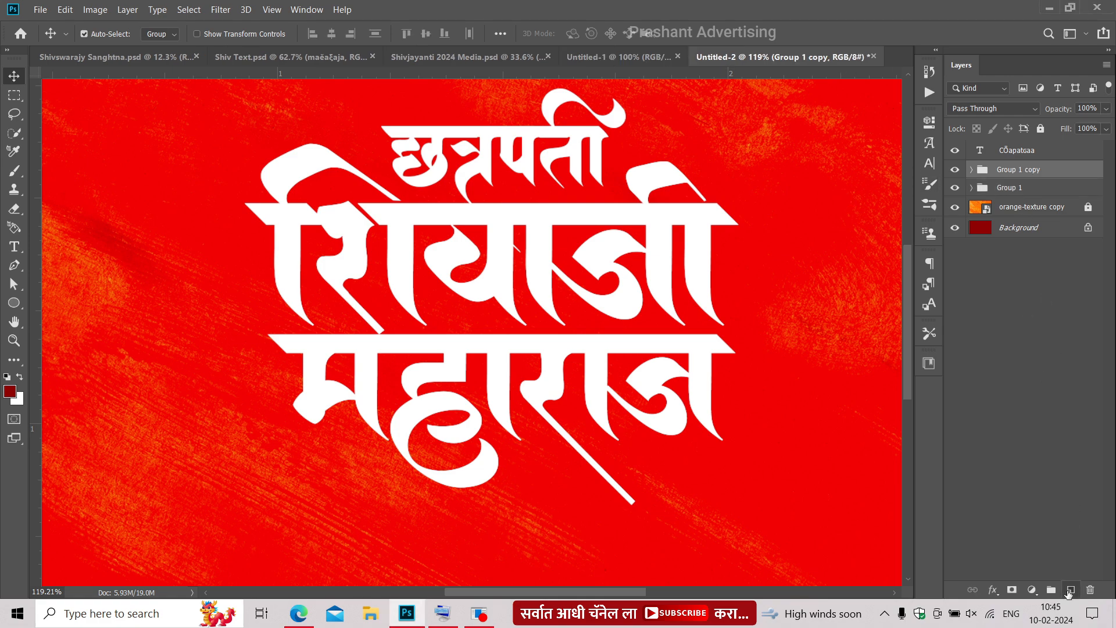
click(1069, 590)
Step: Try the Hard Light blend mode on the new layer together with both text groups
shift+click(1009, 207)
click(993, 108)
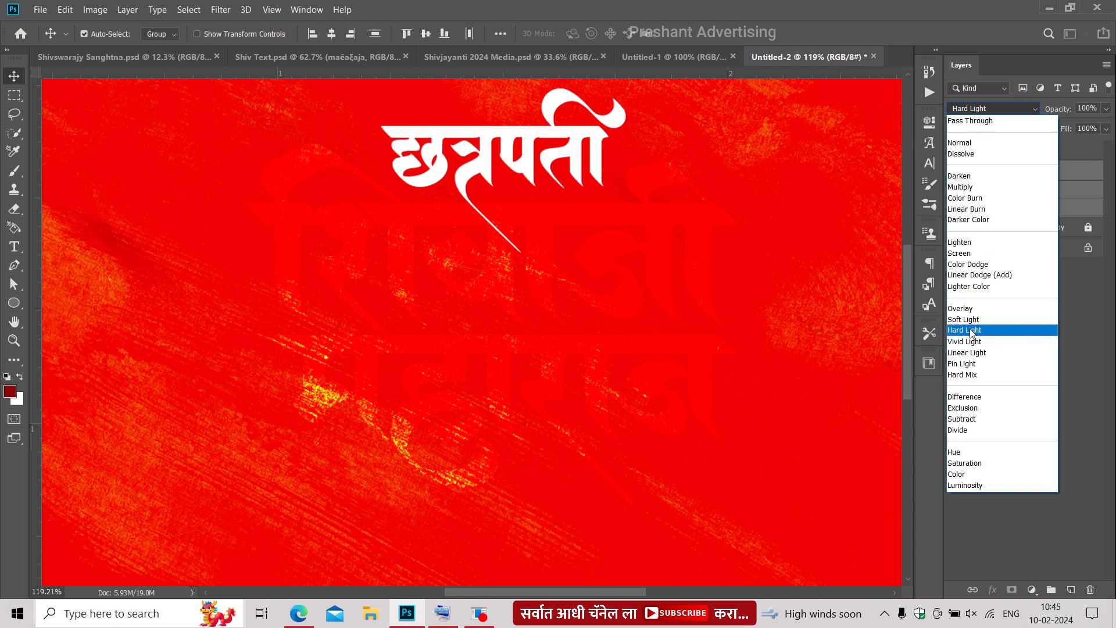
click(977, 326)
drag(719, 174, 710, 357)
key(ctrl+z)
drag(573, 377, 575, 220)
Step: Create a clipping mask from Layer 1 and switch to the Brush tool
click(1023, 174)
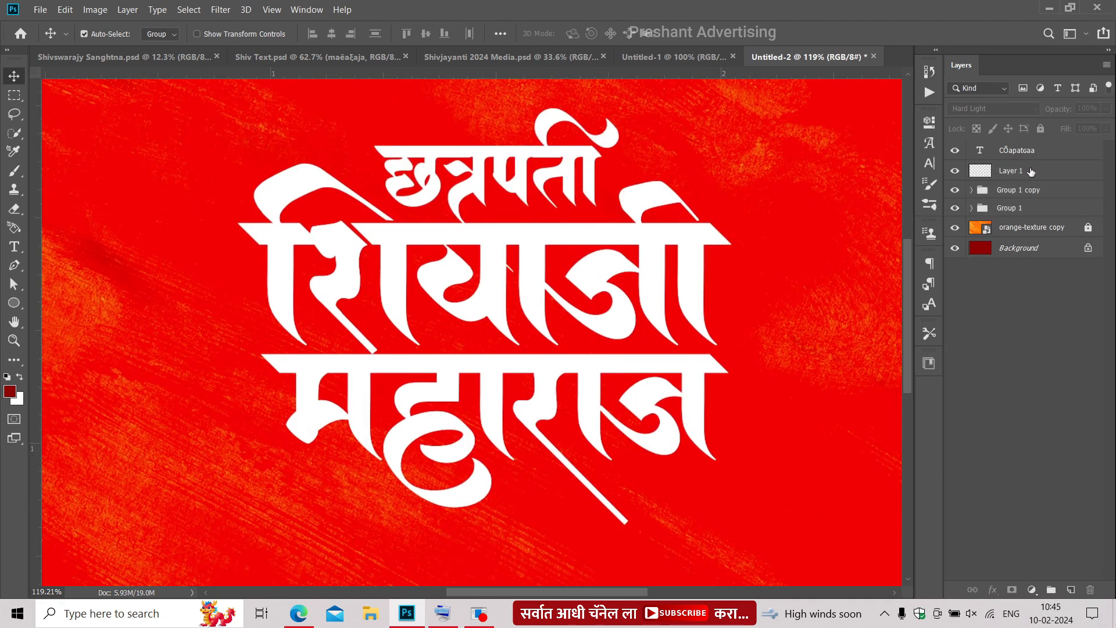
right_click(1031, 173)
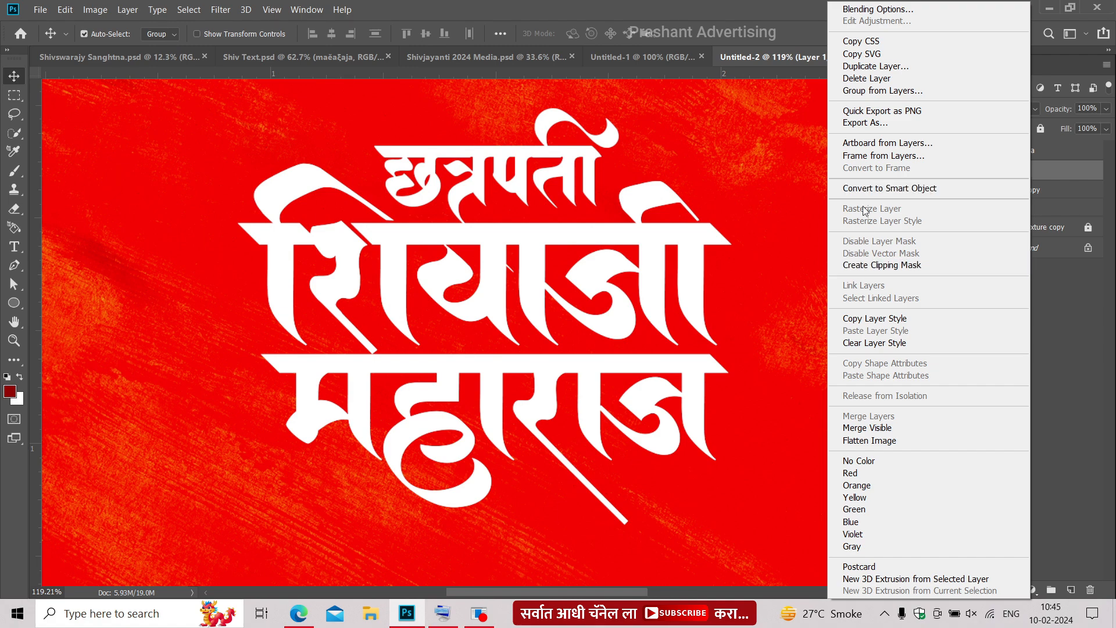
click(881, 265)
key(b)
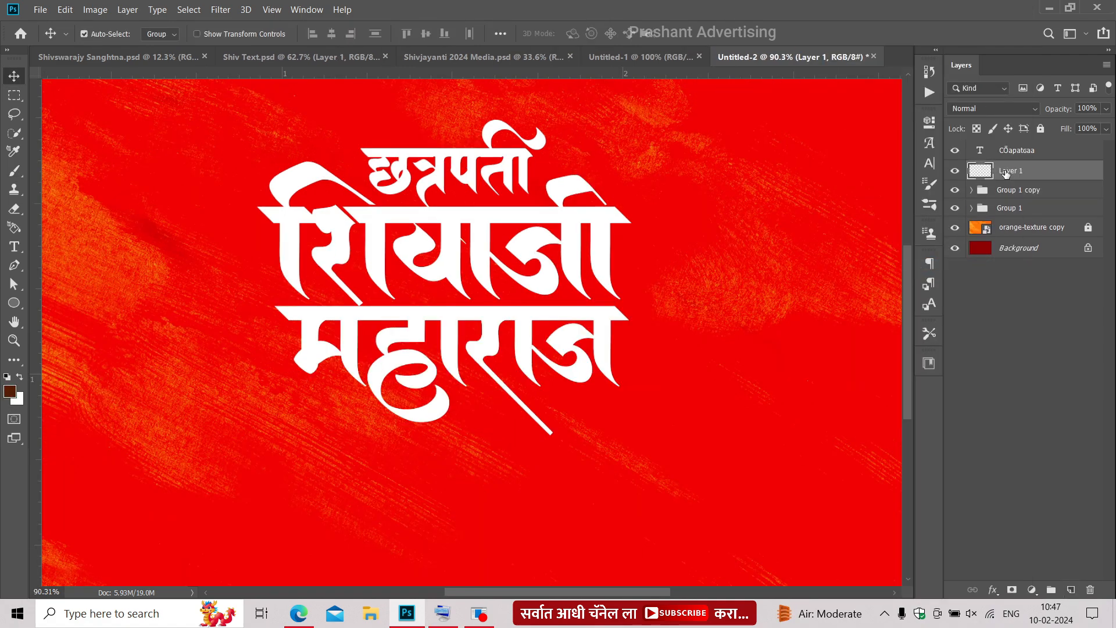
Step: Clip Layer 1 to the Group 1 copy group and set its blend mode to Hard Light
right_click(1006, 174)
click(907, 264)
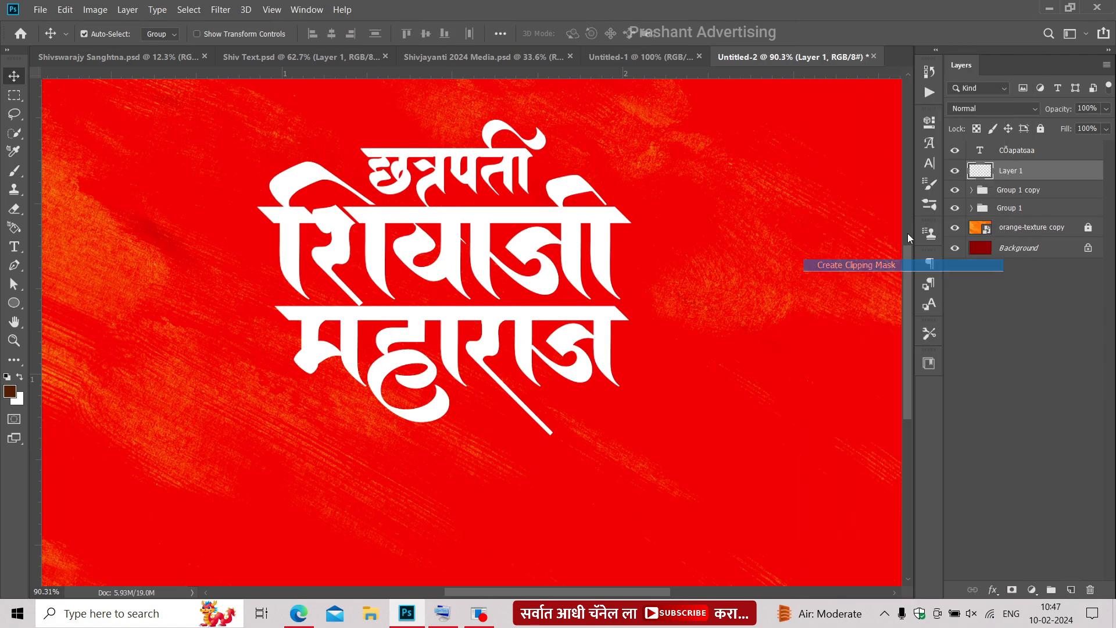
click(985, 109)
click(966, 308)
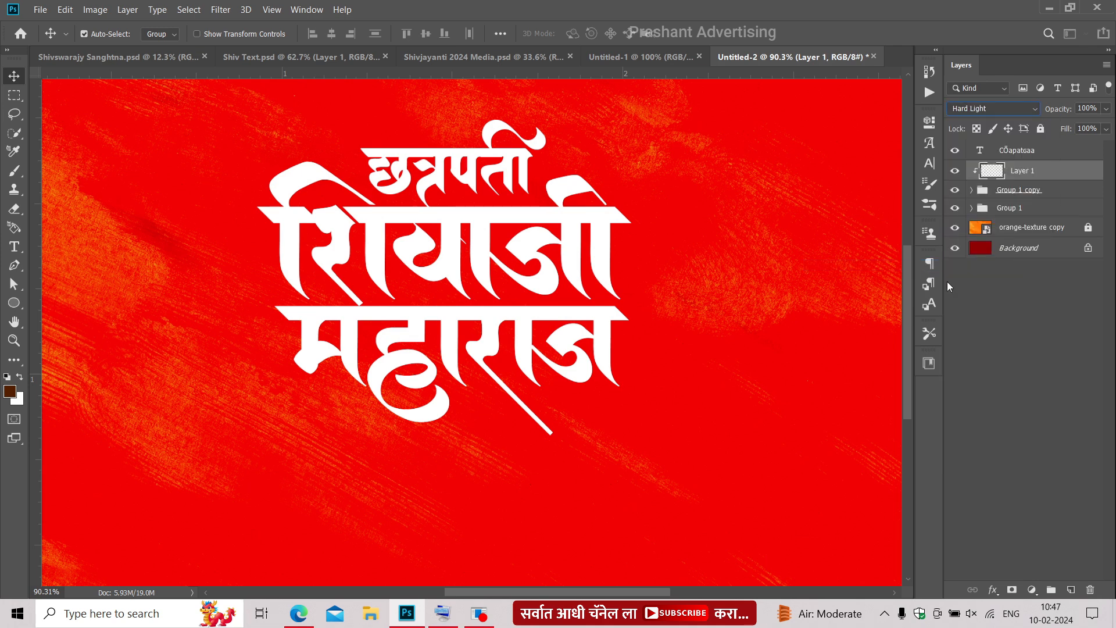
click(640, 90)
click(1013, 171)
Step: Prepare the textured brush for painting on Layer 1 with 80% opacity and a size of 175
key(b)
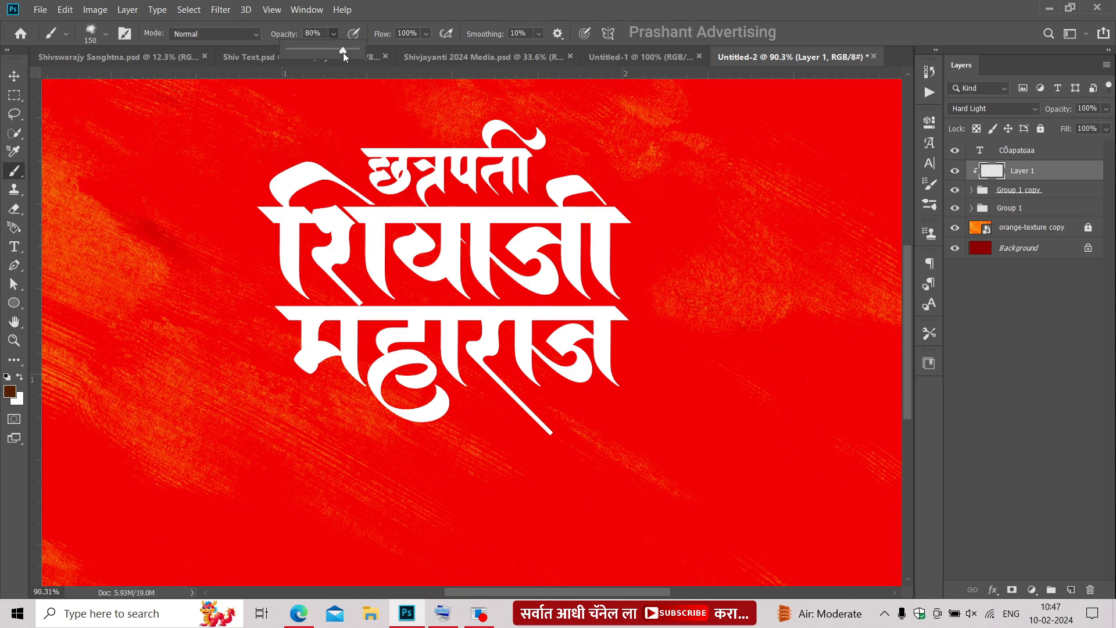
key(Return)
key(bracketright)
key(bracketright)
key(bracketright)
key(bracketright)
key(bracketright)
key(bracketright)
key(bracketright)
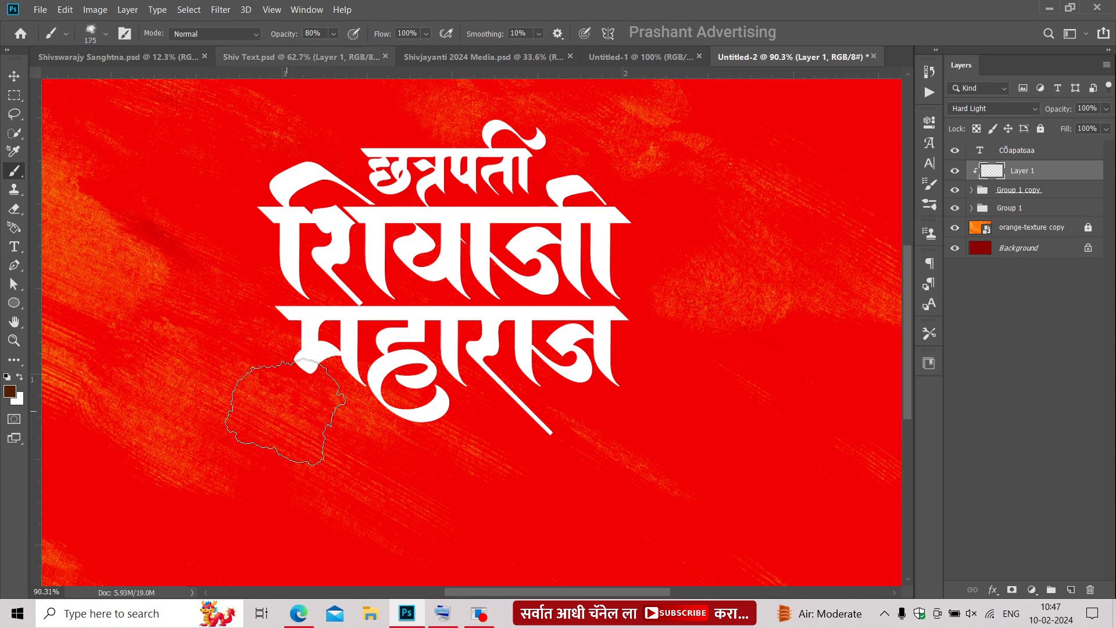
Step: Enlarge the brush to 400 and paint brown shading on Layer 1 over the word महाराज
scroll(291, 395, down, 2)
key(bracketright)
key(bracketright)
key(bracketright)
mouse_move(364, 423)
mouse_down()
mouse_move(356, 419)
mouse_move(378, 407)
mouse_up()
mouse_move(521, 372)
mouse_down()
mouse_move(457, 436)
mouse_move(466, 445)
mouse_up()
key(bracketleft)
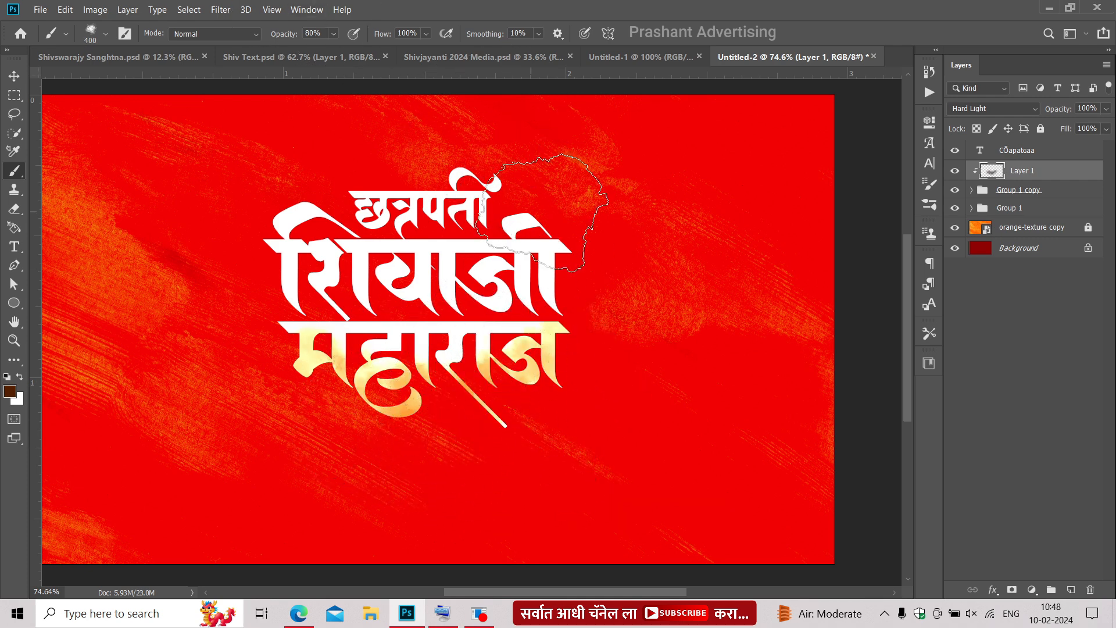
Step: Paint shading over the word शिवाजी with the size 400 brush, dabbing across its letters from end to end
drag(555, 255, 561, 277)
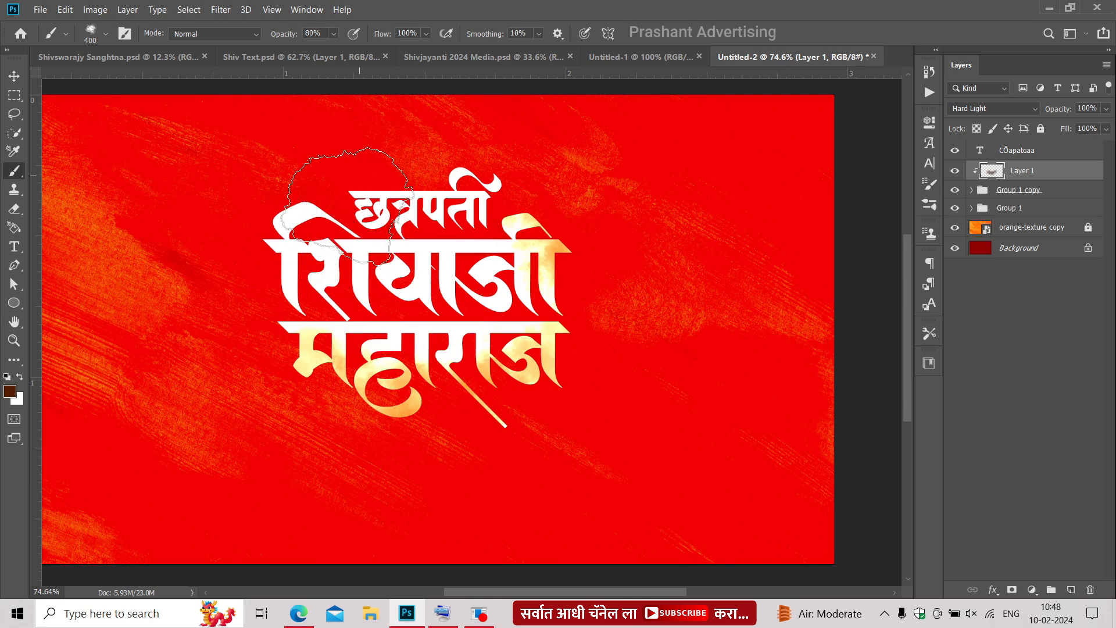
click(469, 254)
click(291, 228)
click(260, 306)
click(375, 291)
click(479, 314)
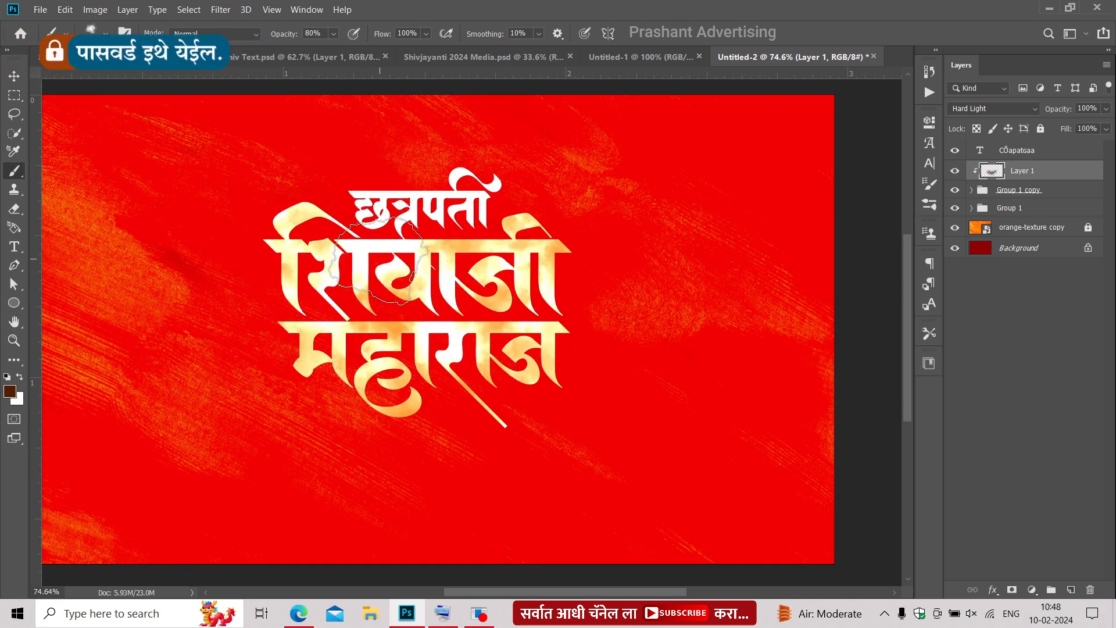
Step: Shade the remaining white patches in शिवाजी and महाराज with brush sizes varied between 150 and 300
scroll(372, 271, up, 2)
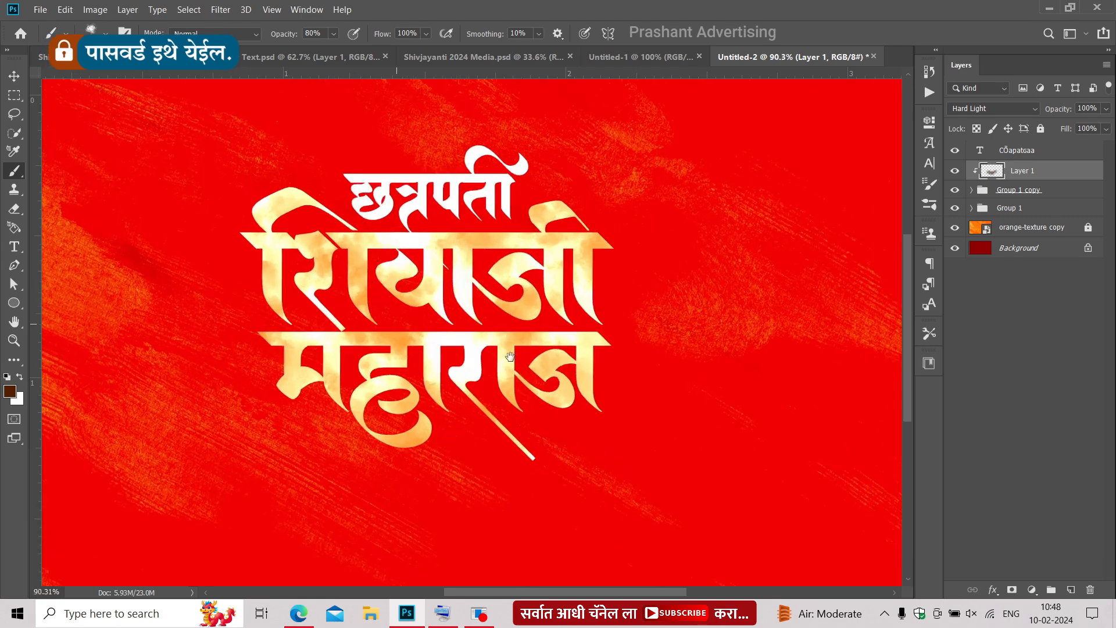
click(449, 362)
click(420, 257)
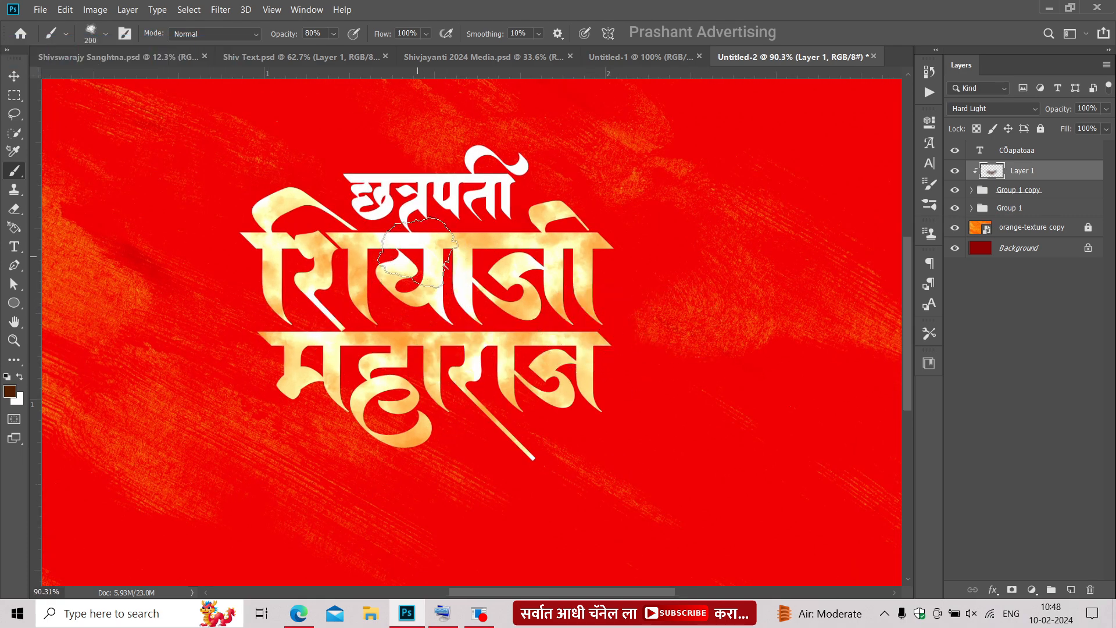
key(bracketleft)
click(462, 296)
key(bracketleft)
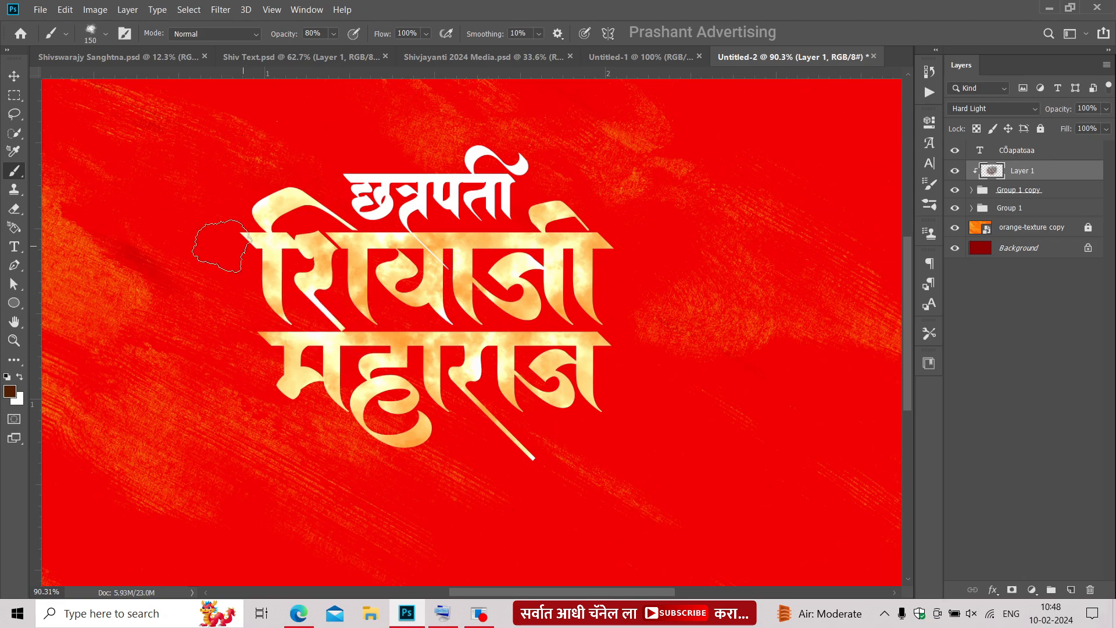
key(bracketright)
key(bracketright)
key(bracketright)
key(bracketright)
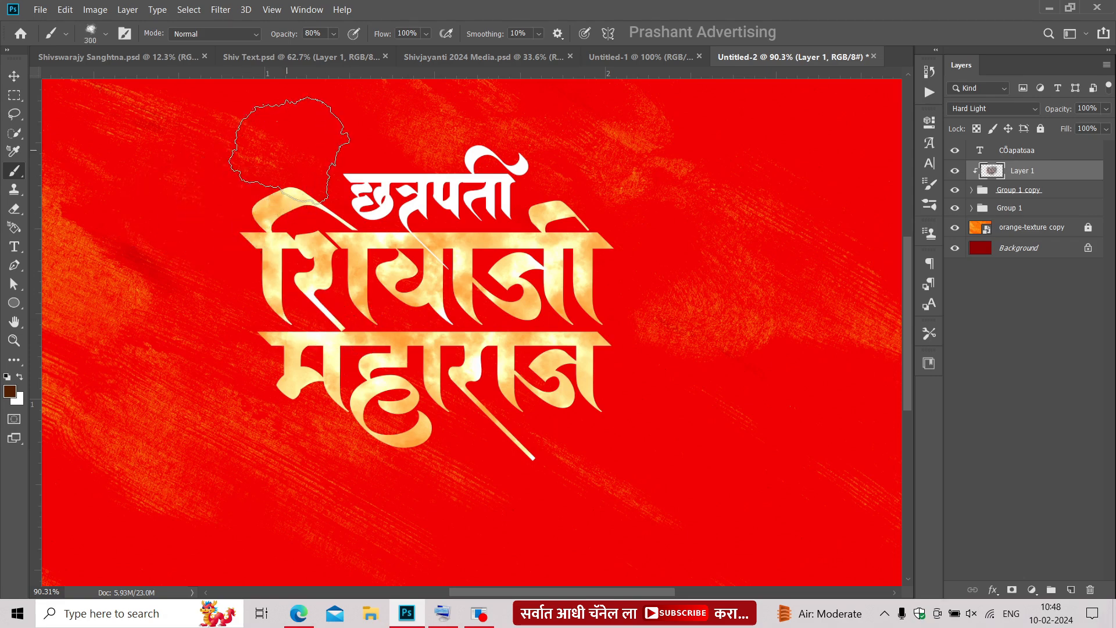
key(bracketleft)
key(bracketleft)
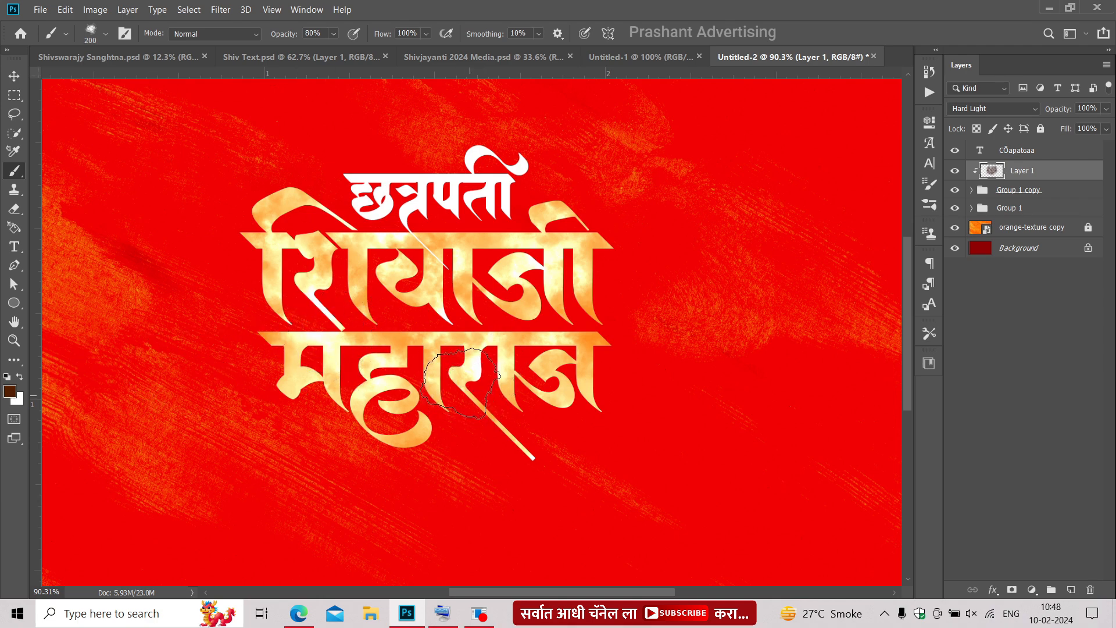
Step: Reapply the last-used filter to Layer 1 to smooth the painted shading
click(1041, 189)
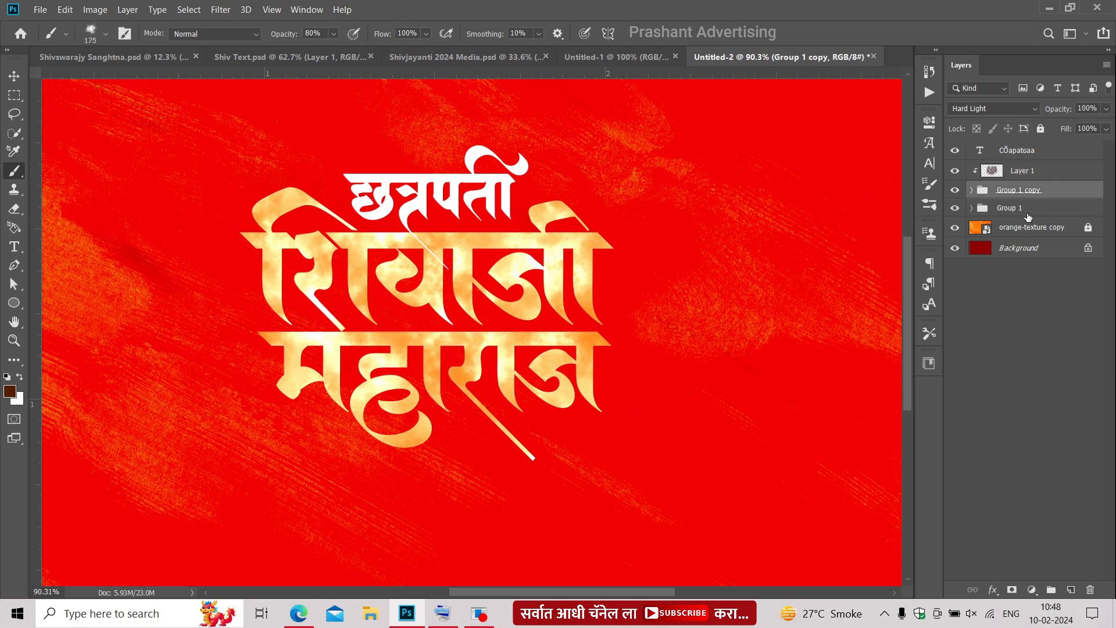
click(1017, 211)
click(1023, 175)
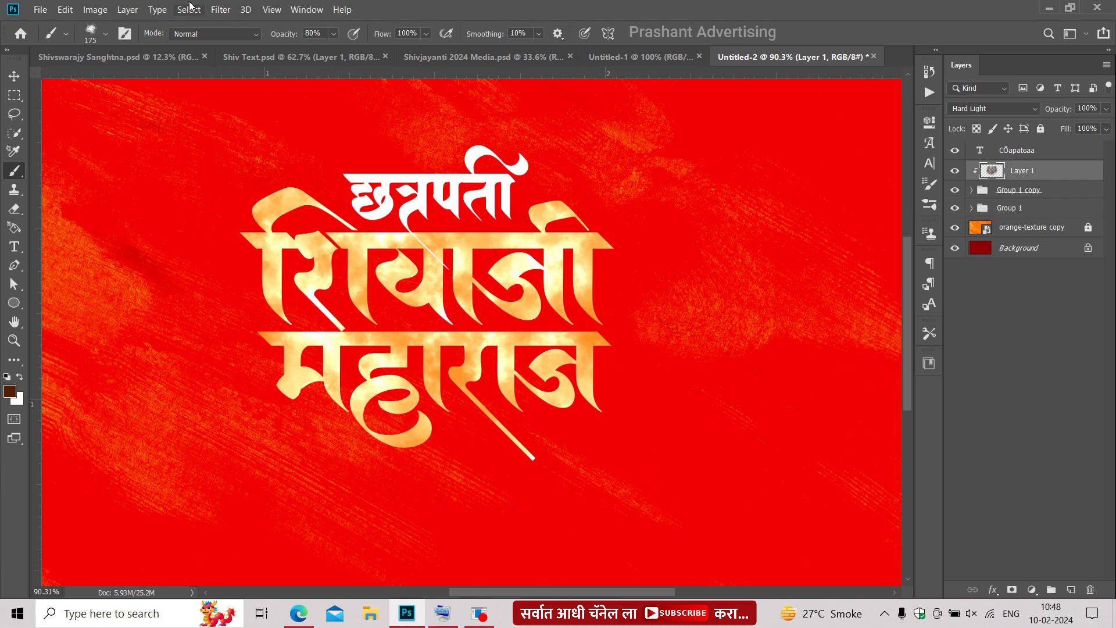
click(222, 12)
click(250, 24)
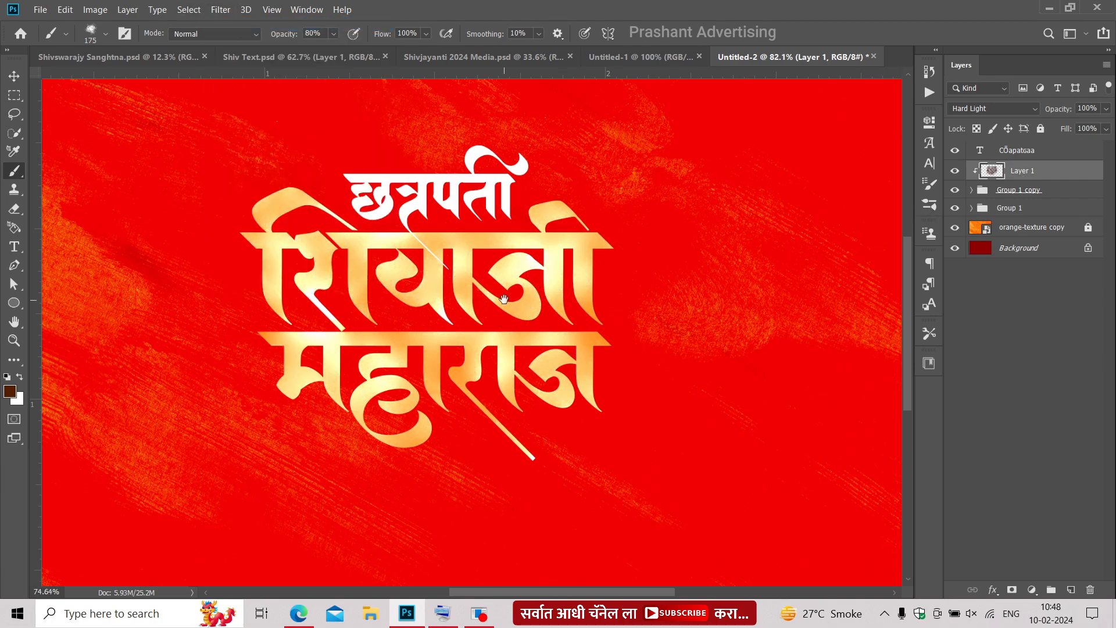
drag(500, 298, 492, 300)
scroll(492, 301, up, 3)
Step: Add a white inner shadow to Group 1 copy with 100% opacity, 4 px distance and 9 px size
key(v)
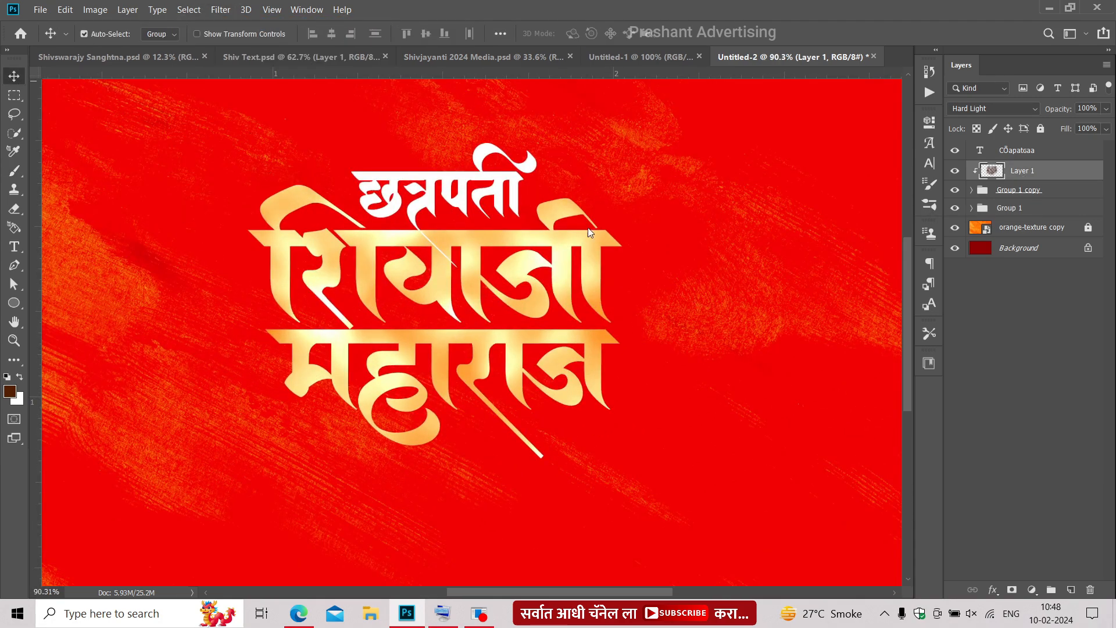
key(Escape)
double_click(1071, 195)
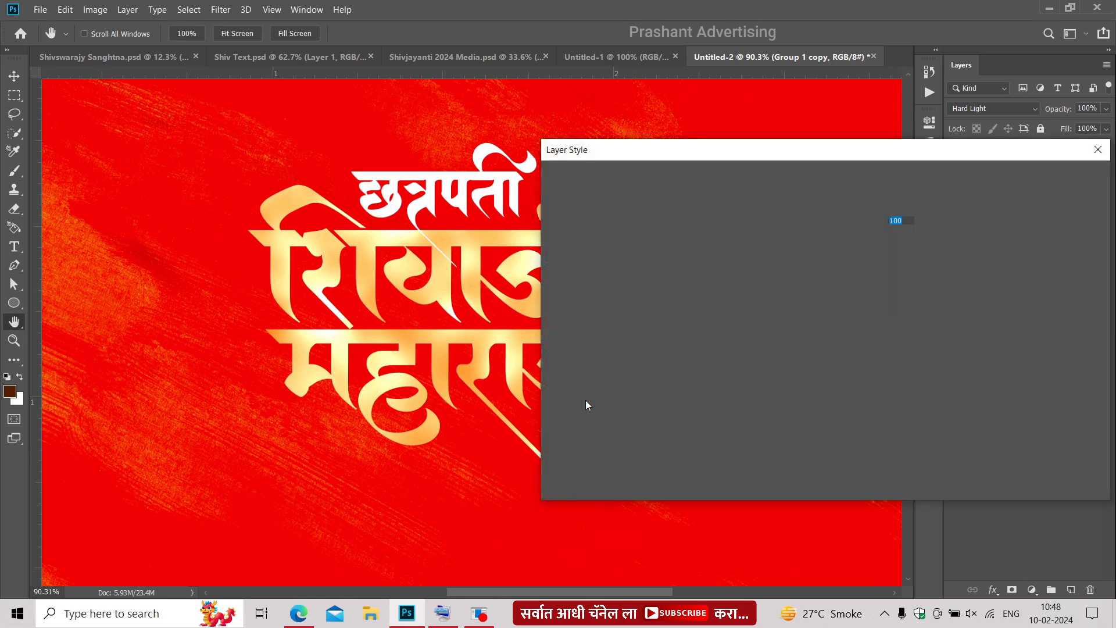
click(579, 296)
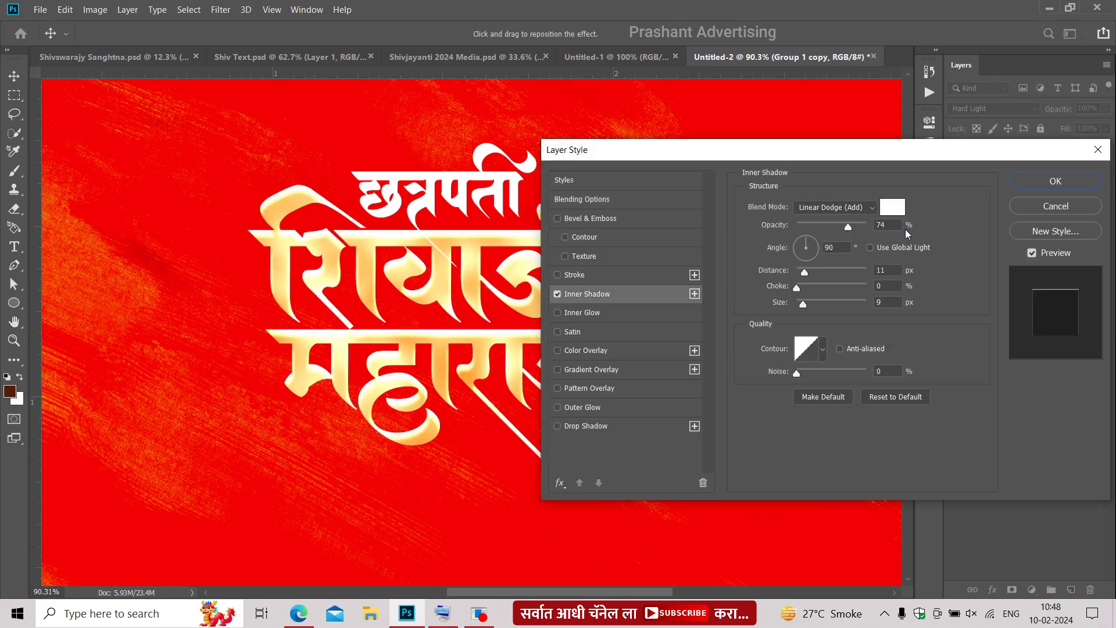
drag(804, 272, 774, 274)
drag(849, 226, 882, 228)
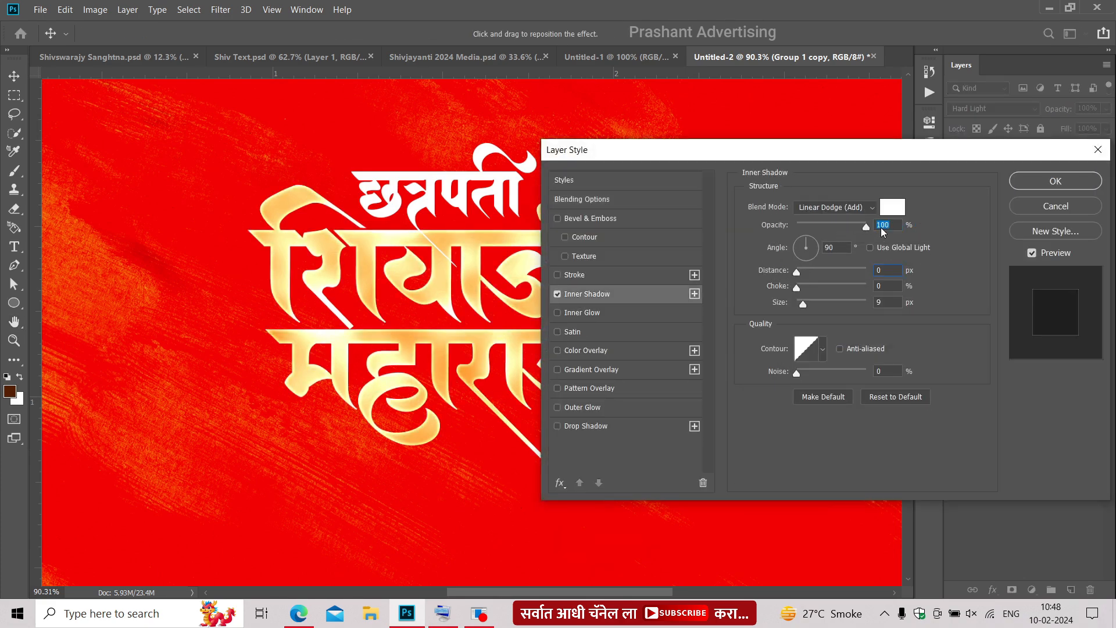
drag(801, 305, 800, 272)
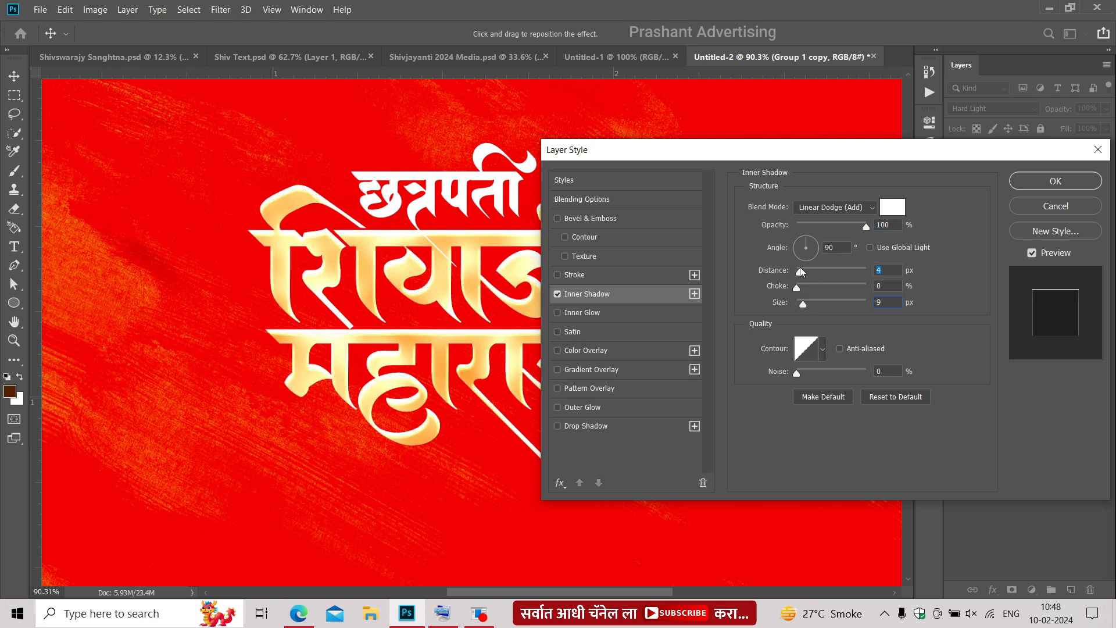
Step: Add a Satin effect to Group 1 copy in Overlay mode with 75% opacity and 151 px distance
click(578, 336)
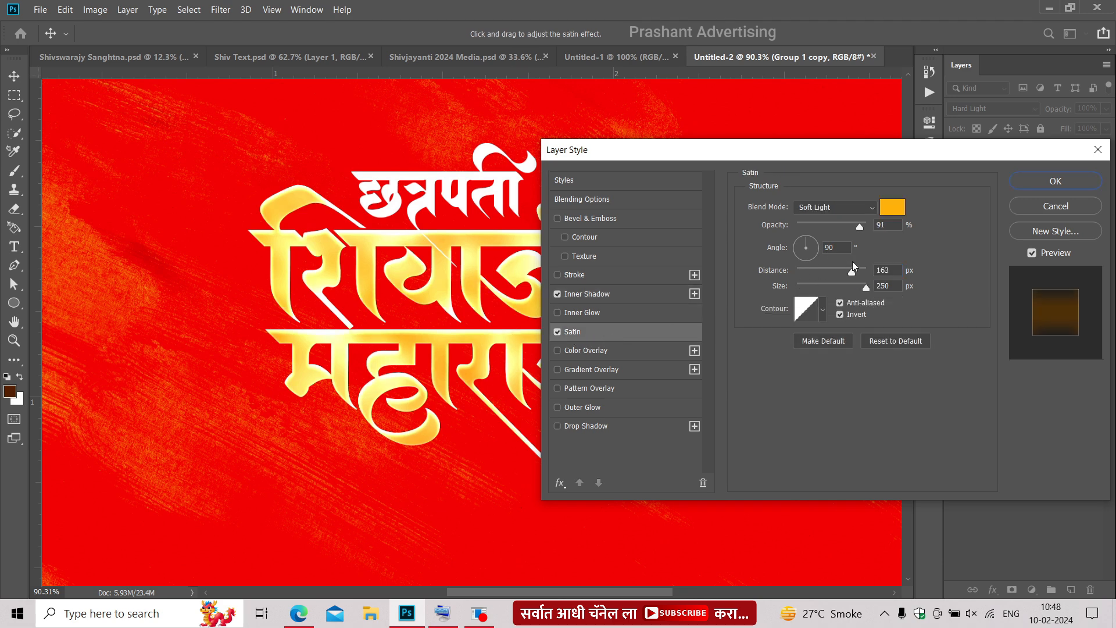
drag(854, 273, 848, 272)
drag(860, 227, 883, 231)
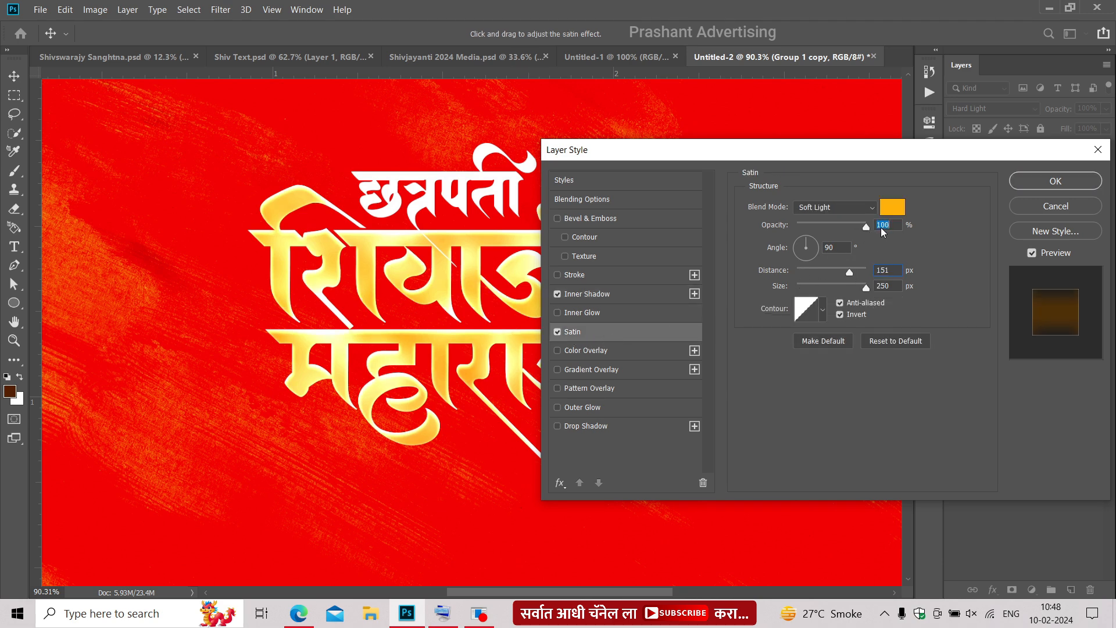
click(821, 208)
click(825, 382)
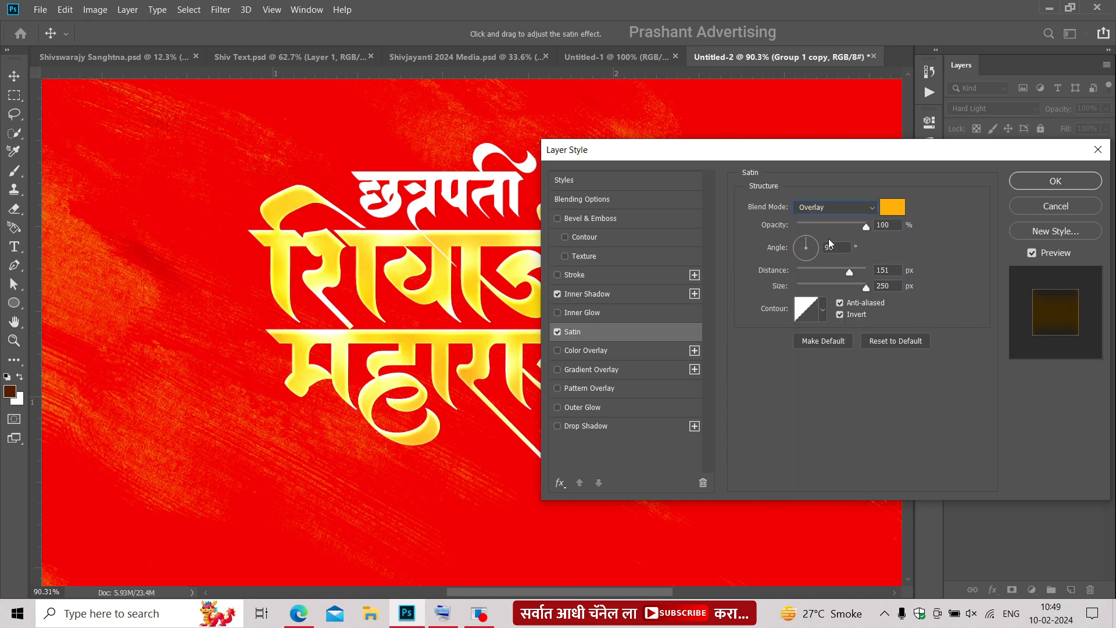
click(853, 228)
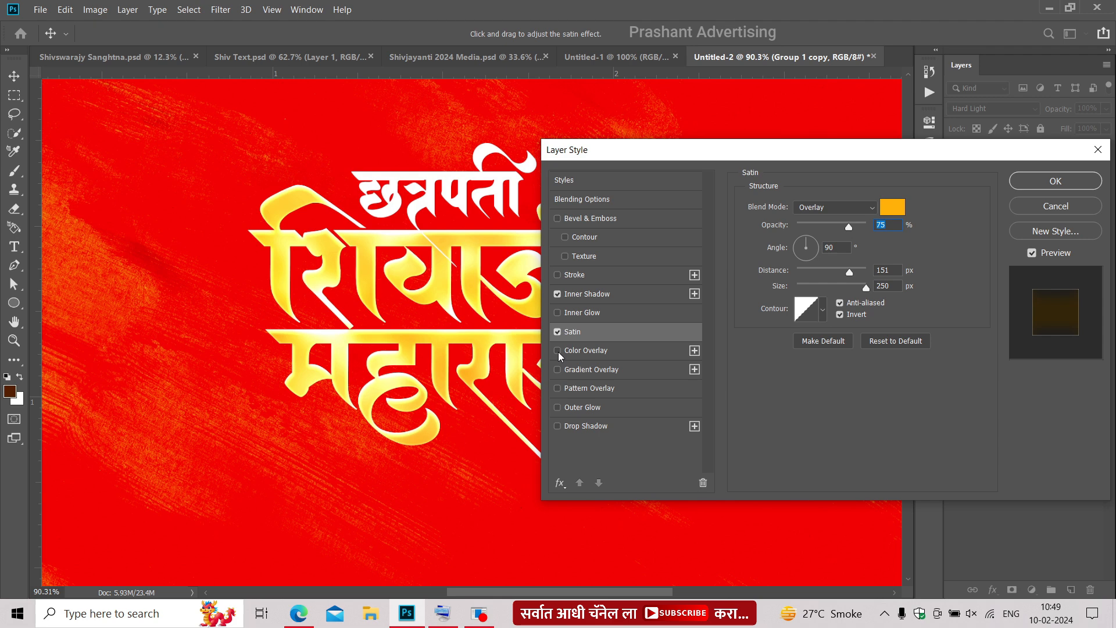
Step: Try Inner Glow and a textured Bevel & Emboss on Group 1 copy
click(557, 314)
click(557, 314)
click(566, 256)
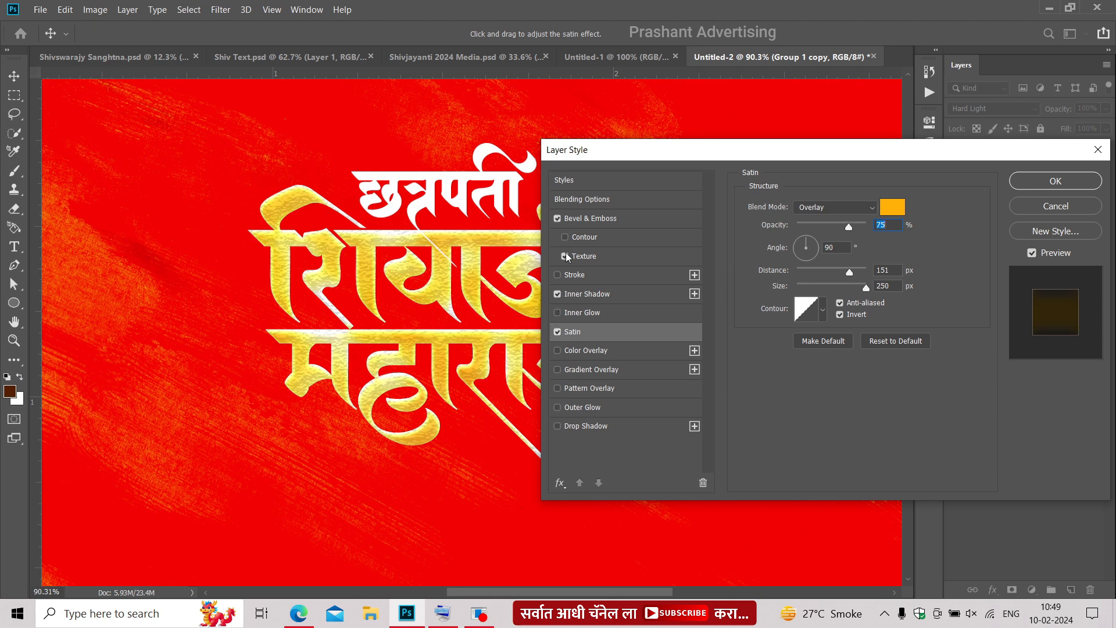
click(561, 225)
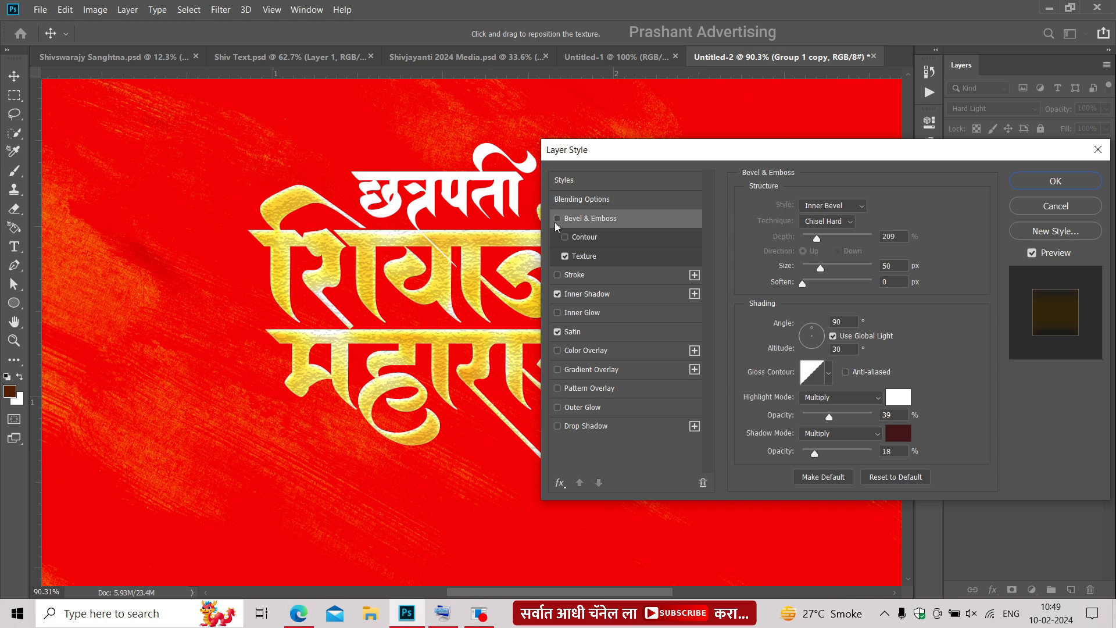
click(565, 256)
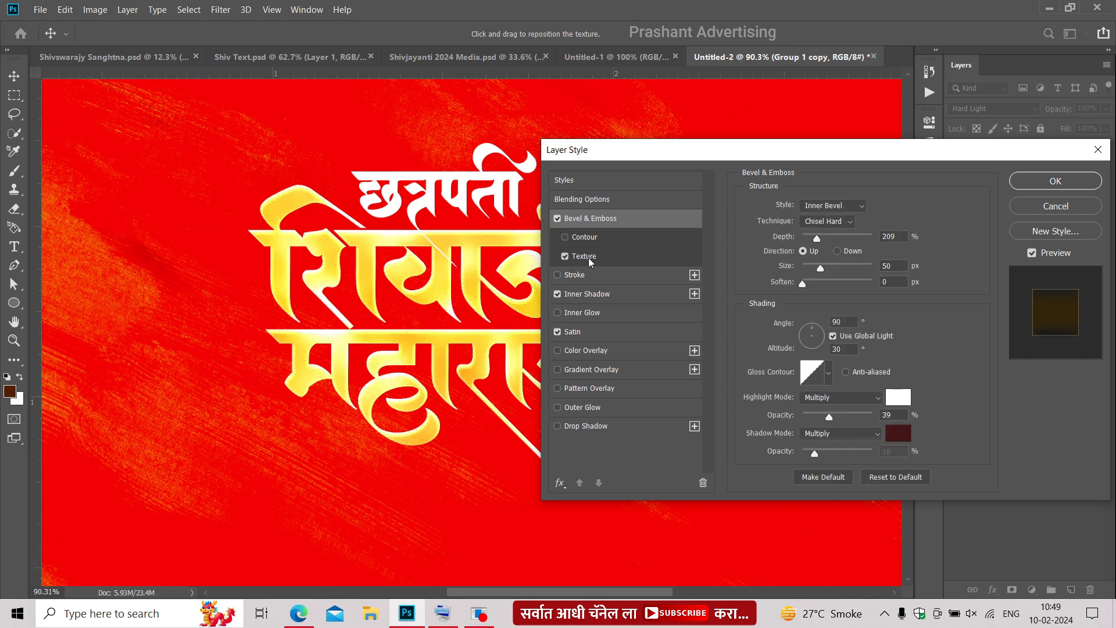
click(593, 257)
click(640, 260)
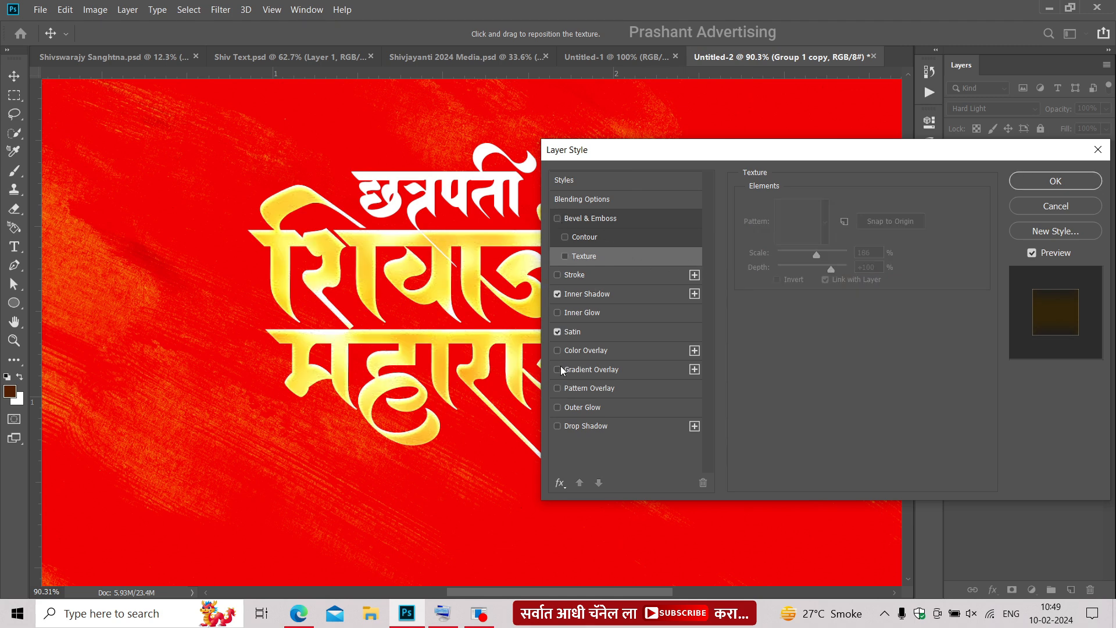
Step: Apply the layer style, duplicate Group 1, and give the duplicate a black drop shadow with 26% opacity, 9 px distance and 7 px size
key(Return)
click(1016, 257)
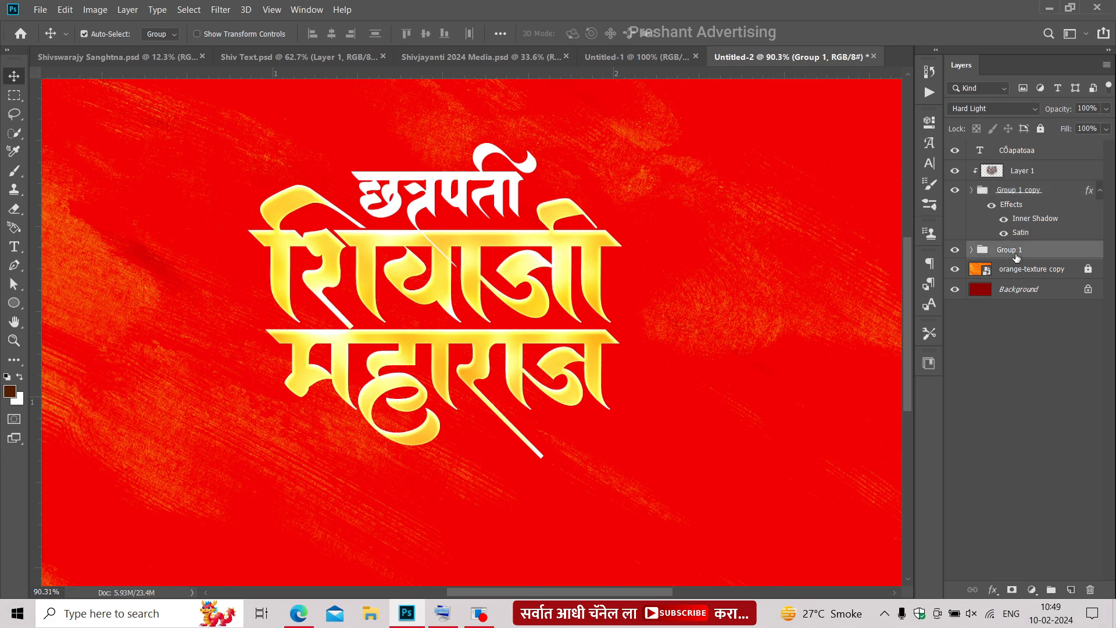
key(ctrl+j)
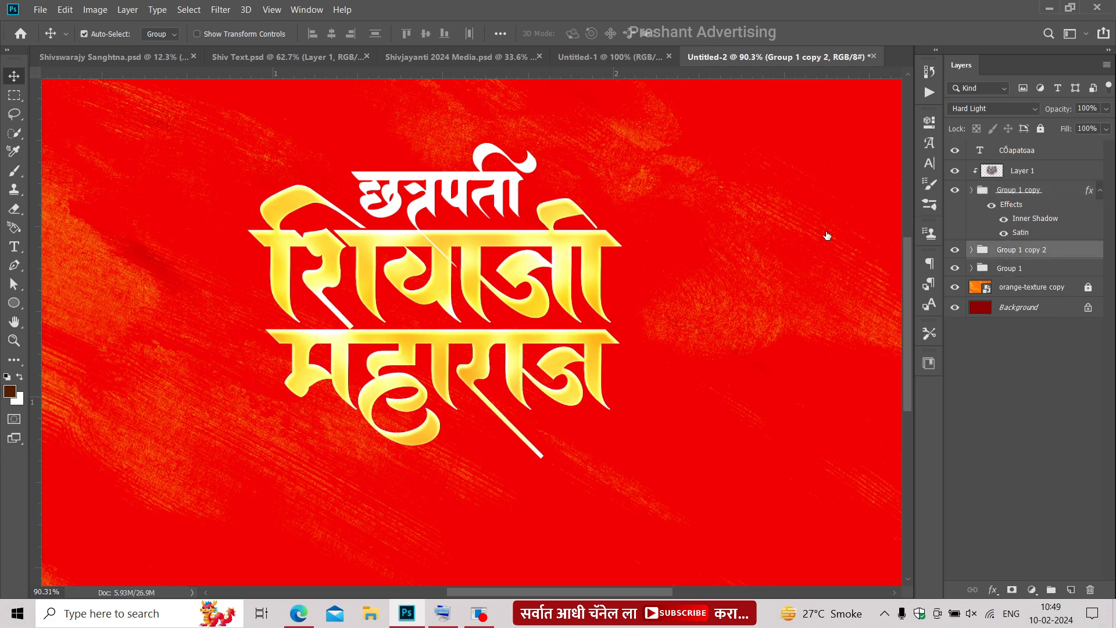
click(609, 434)
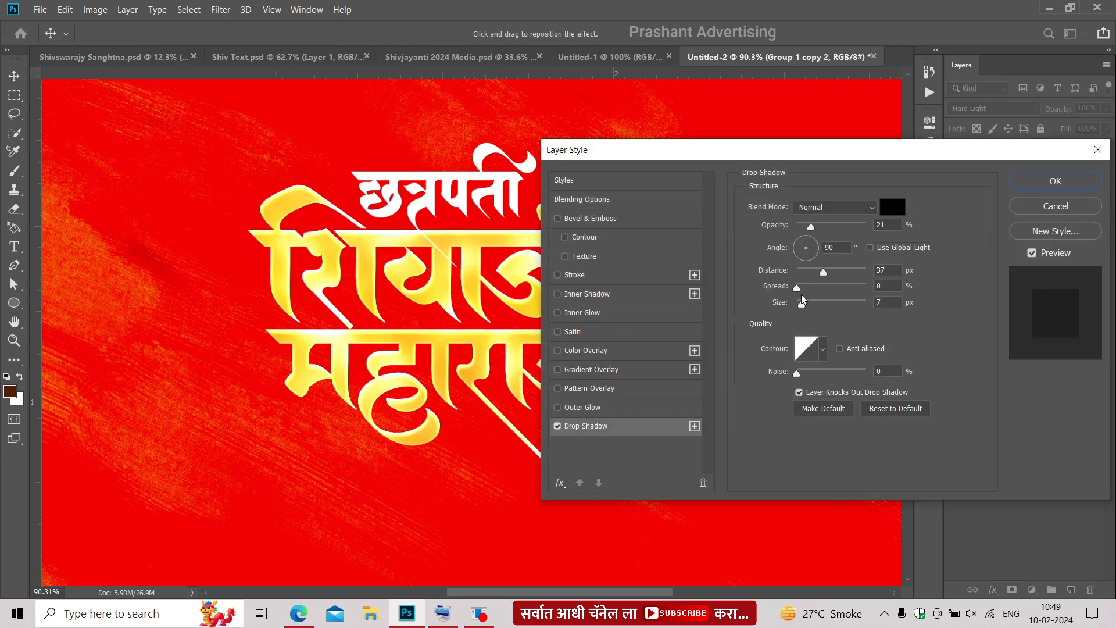
drag(809, 271, 803, 273)
drag(810, 229, 826, 228)
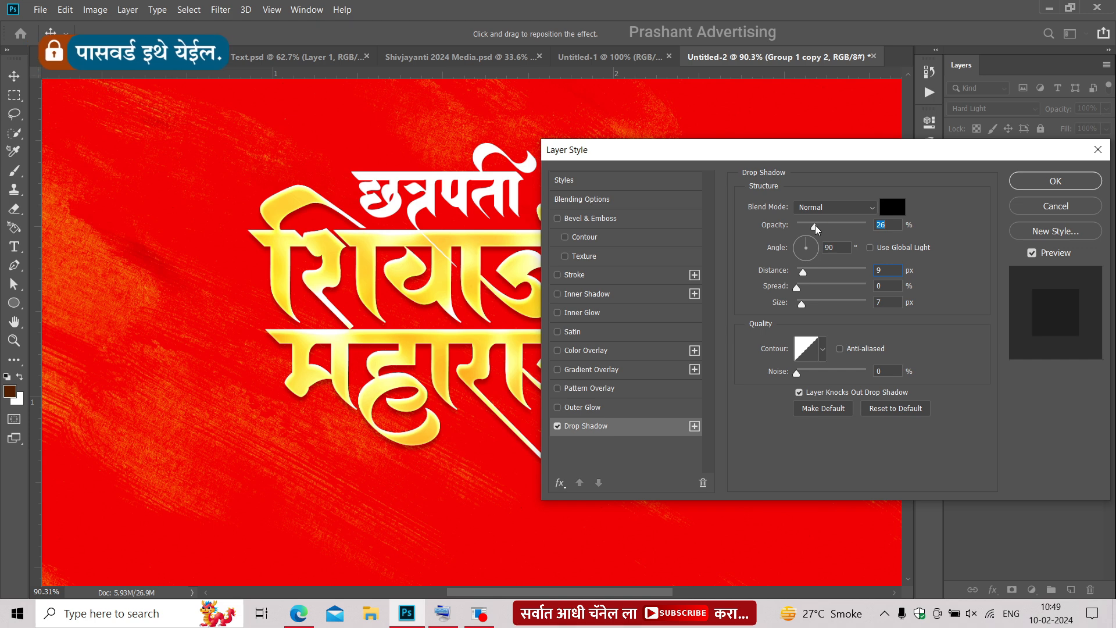
key(Return)
Step: Enlarge Group 1 slightly behind the lettering and set its blend mode to Overlay
click(1012, 295)
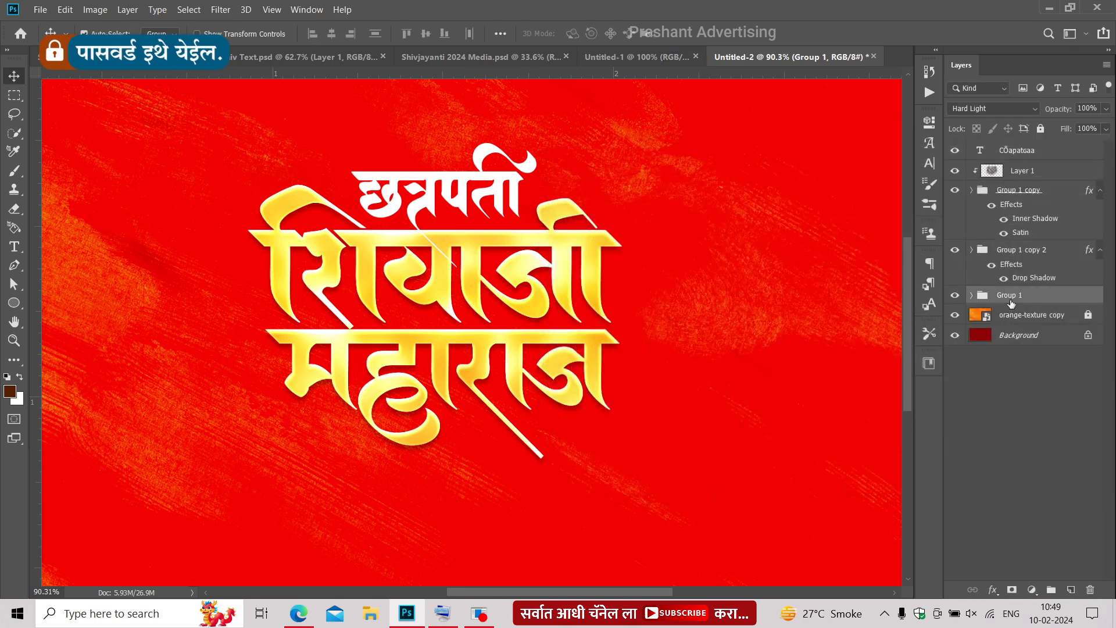
key(ctrl+t)
drag(237, 185, 237, 181)
key(Return)
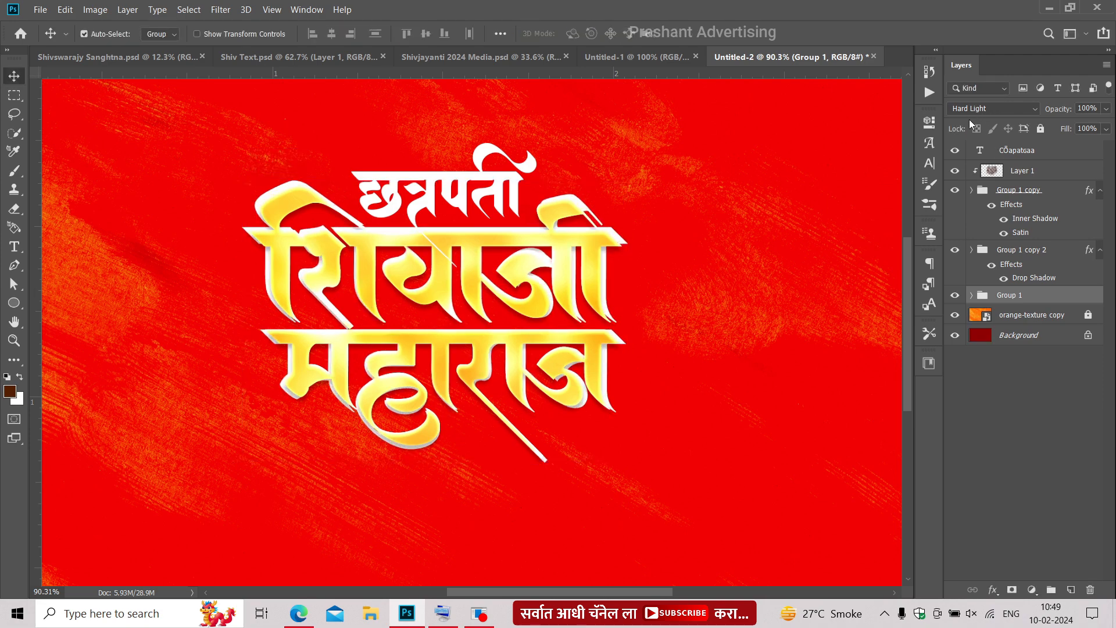
click(995, 109)
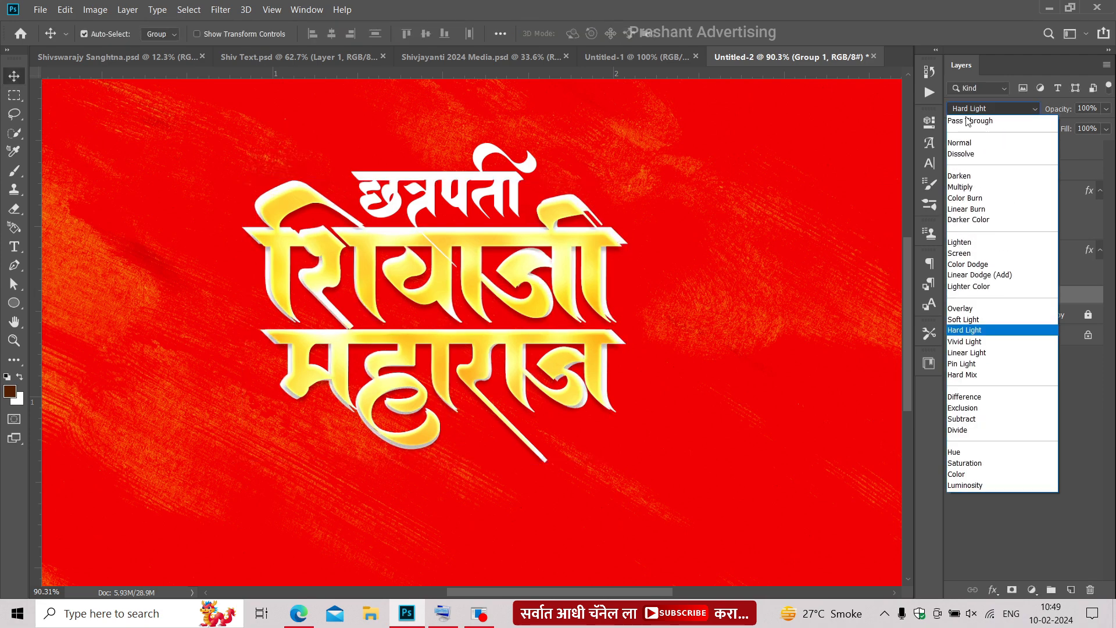
click(958, 319)
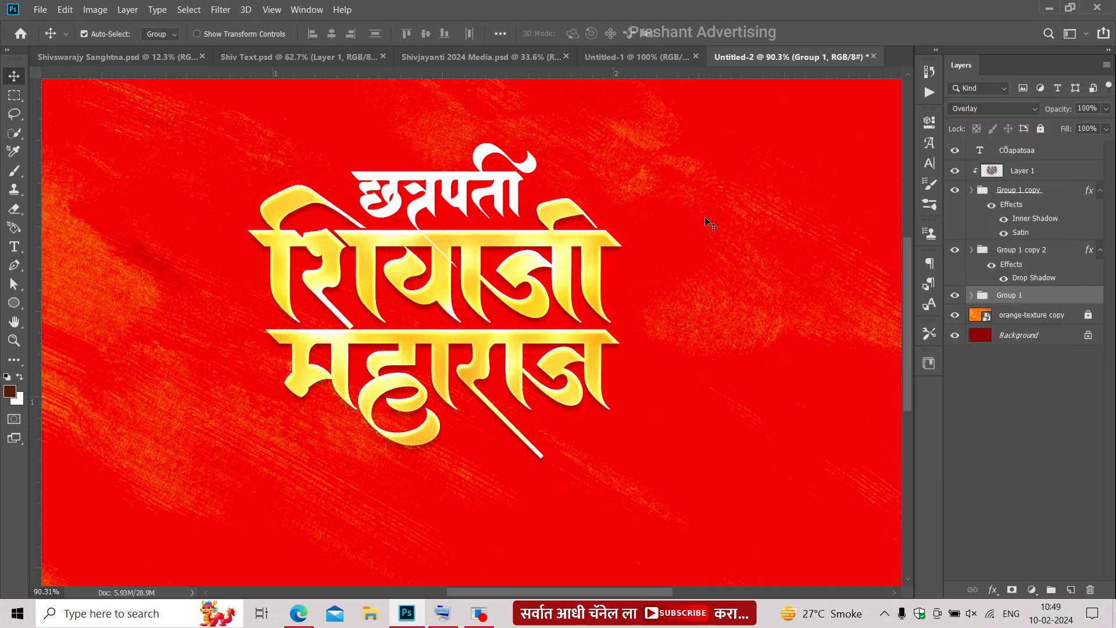
click(708, 219)
Step: Add Bevel & Emboss with Contour and a Drop Shadow to the छत्रपती text layer
click(440, 184)
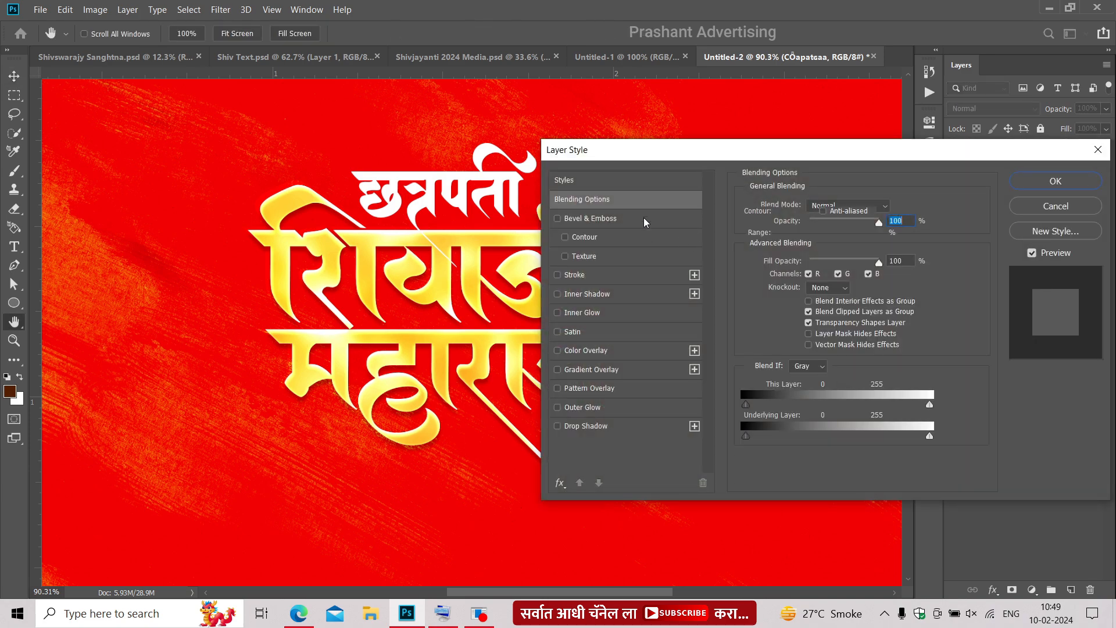
click(634, 235)
drag(613, 157, 675, 159)
click(649, 428)
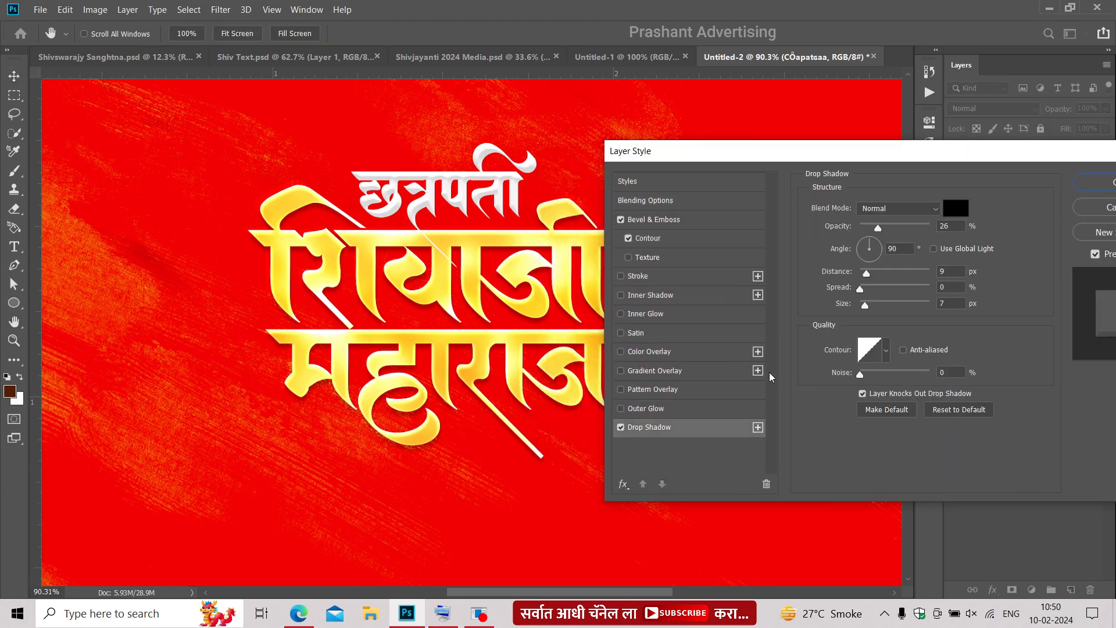
Step: Try a stronger drop shadow on the छत्रपती text with 100% opacity, 10 px distance and 5 px size
drag(885, 228, 932, 228)
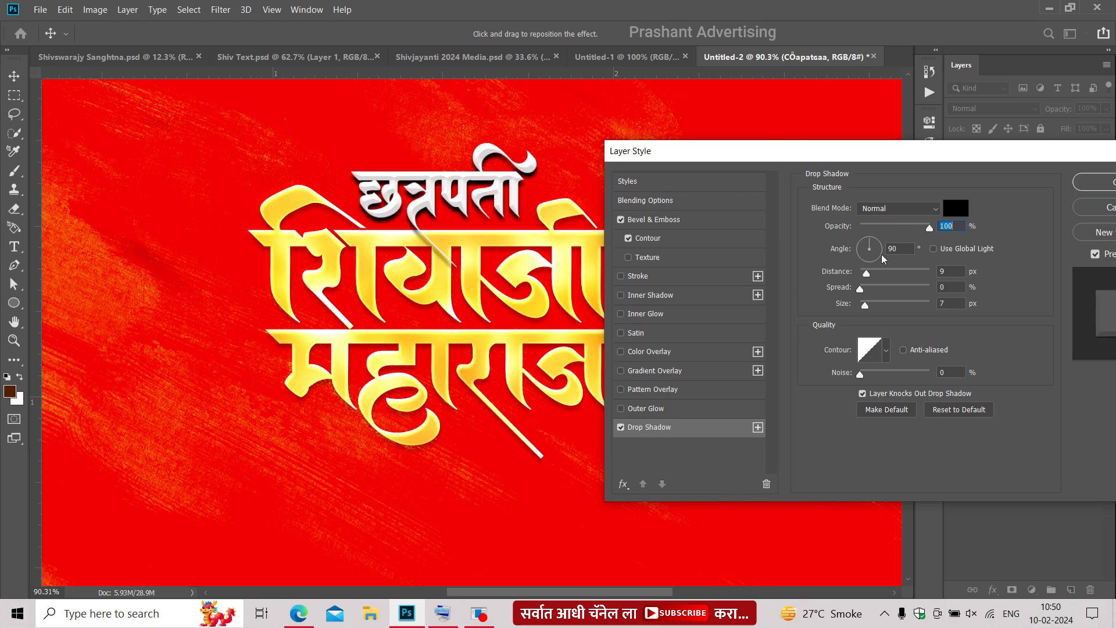
mouse_move(865, 304)
mouse_down()
mouse_move(875, 273)
mouse_move(863, 273)
mouse_move(865, 308)
mouse_up()
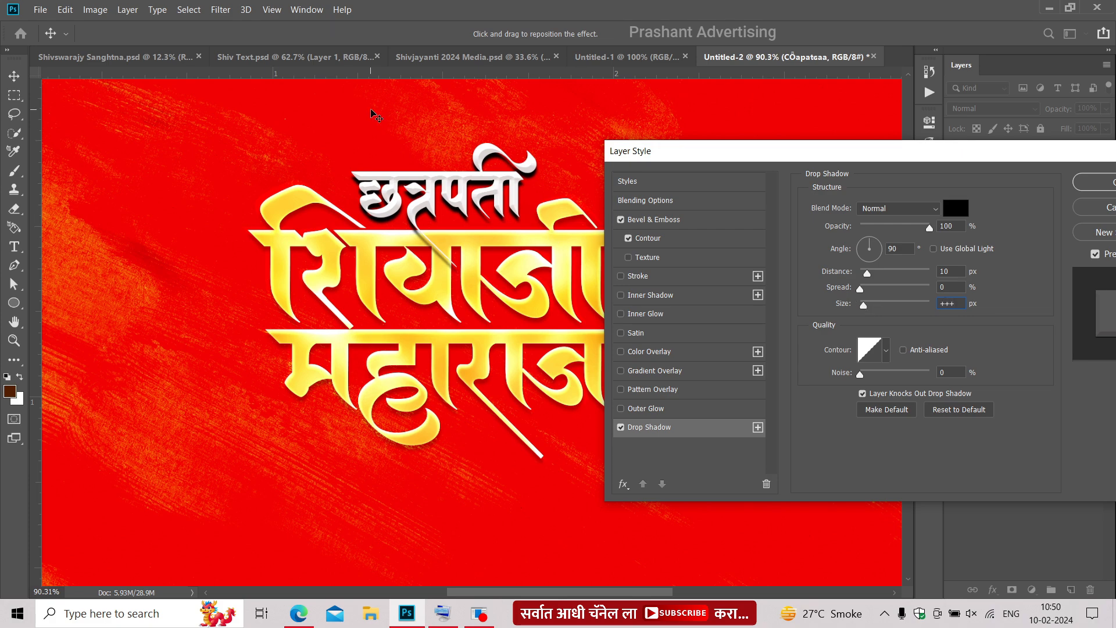
key(ctrl+plus)
key(ctrl+plus)
click(593, 242)
drag(421, 133, 406, 324)
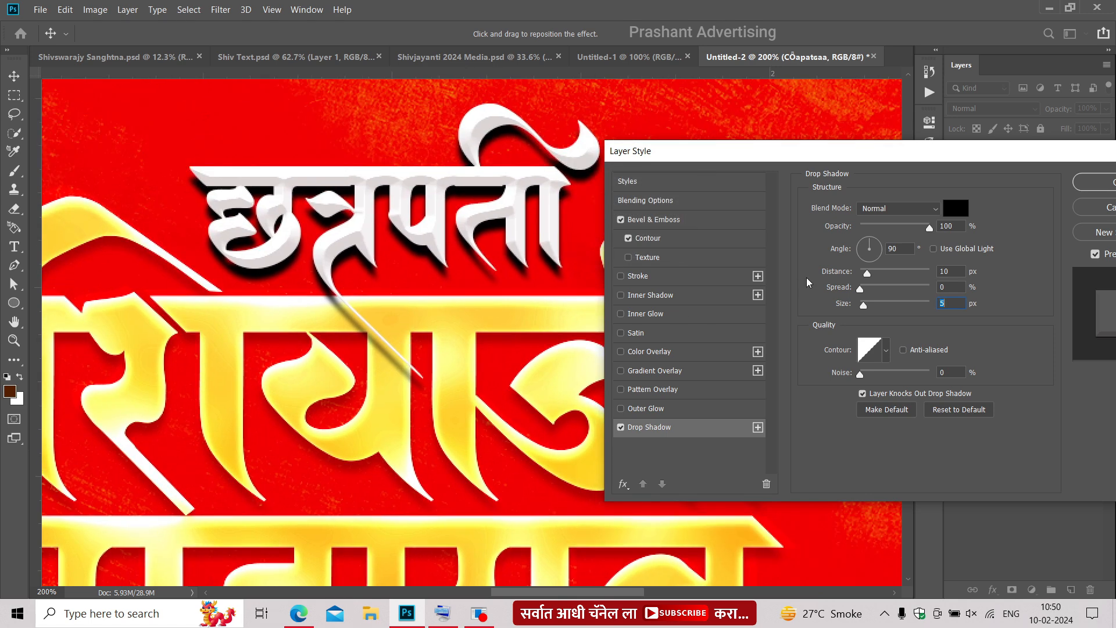
Step: Set the छत्रपती drop shadow to 21% opacity, 8 px distance and 3 px size, and apply the layer style
click(879, 227)
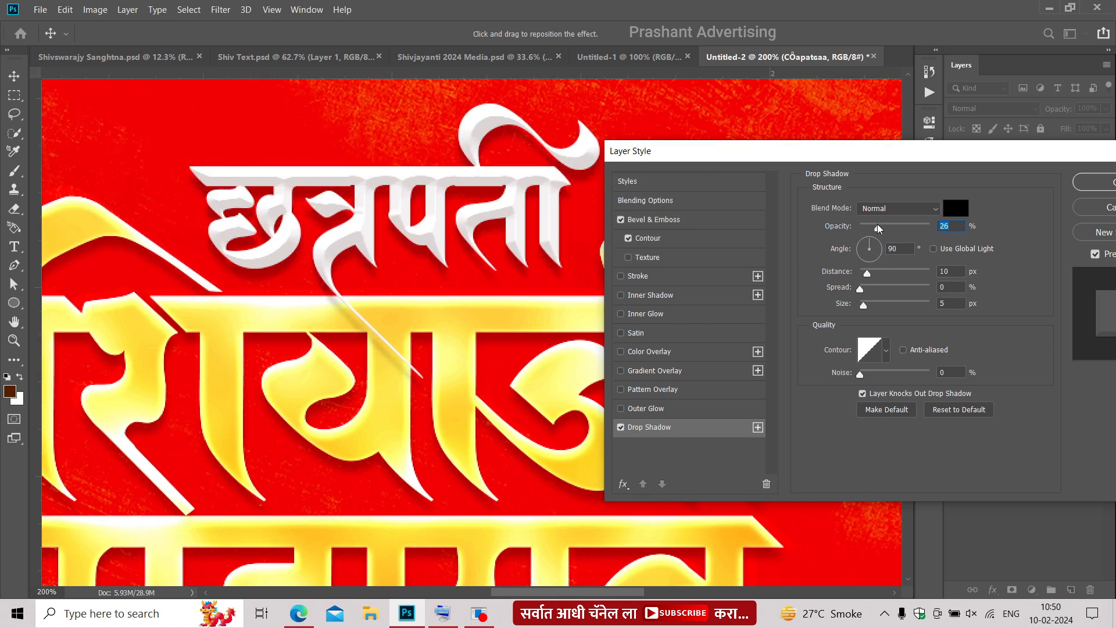
click(865, 305)
click(866, 274)
click(879, 227)
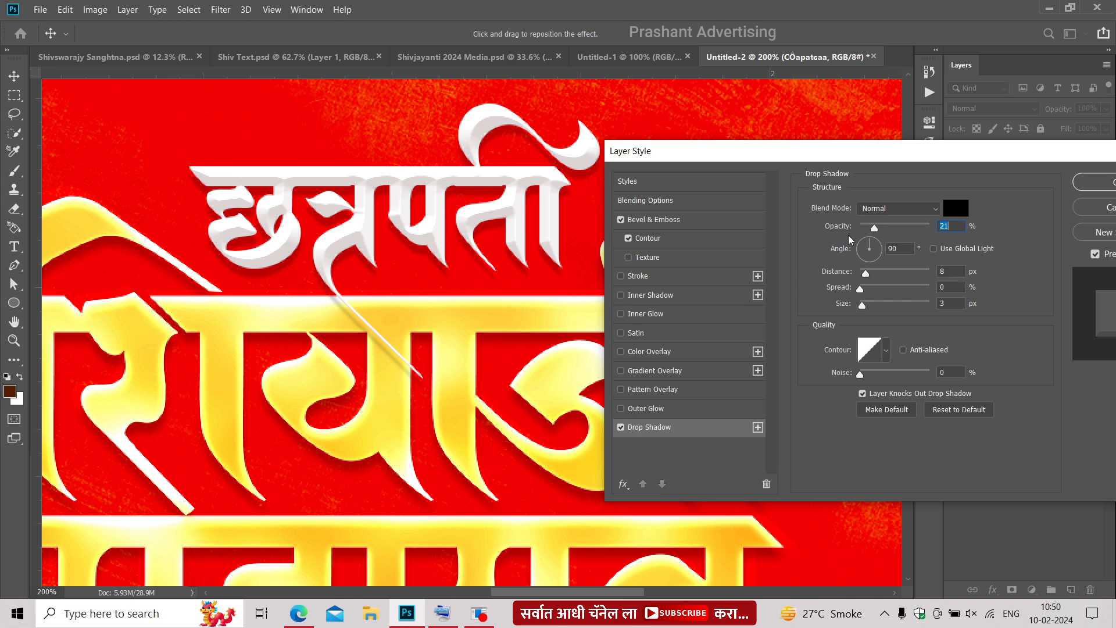
key(Return)
scroll(570, 204, down, 3)
scroll(571, 204, up, 2)
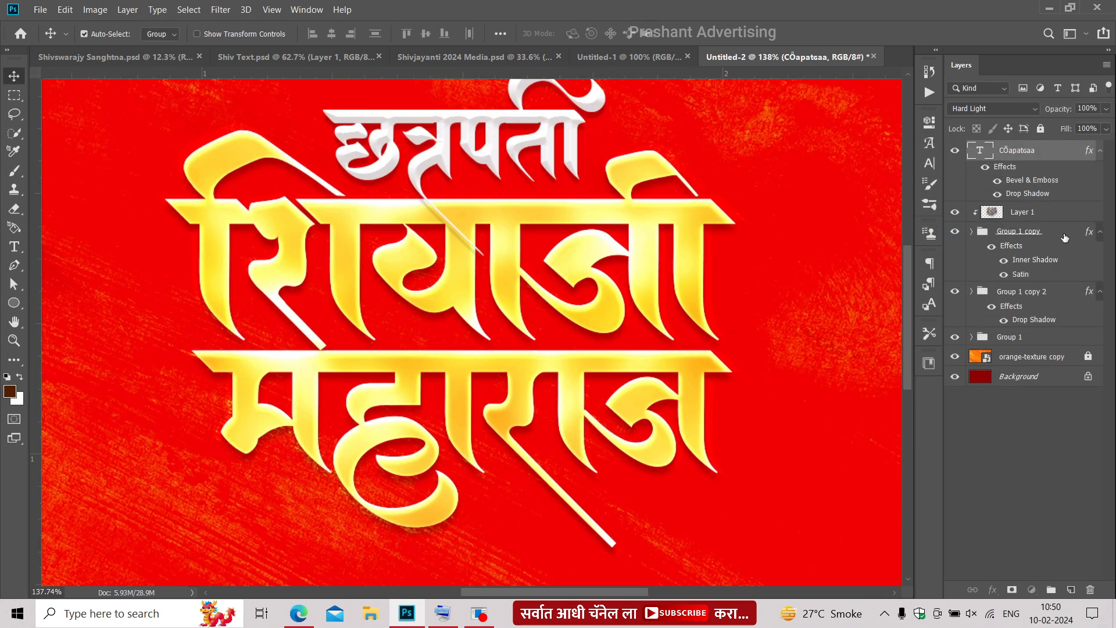
Step: Add a Bevel & Emboss to Group 1 copy with Smooth technique, 511% depth and 5 px size
click(1059, 236)
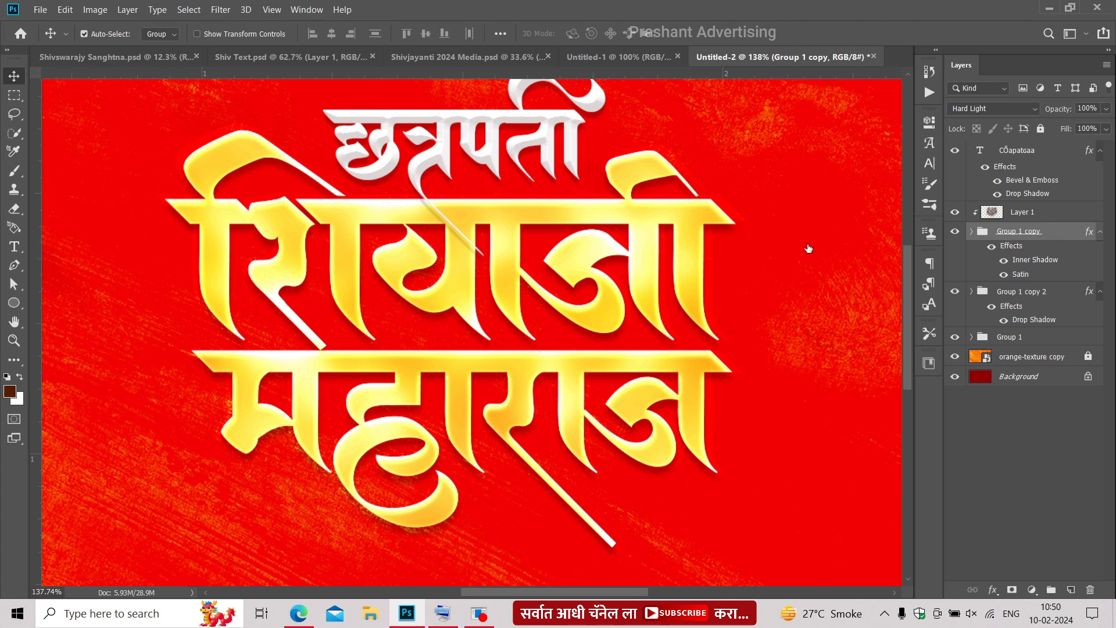
click(635, 221)
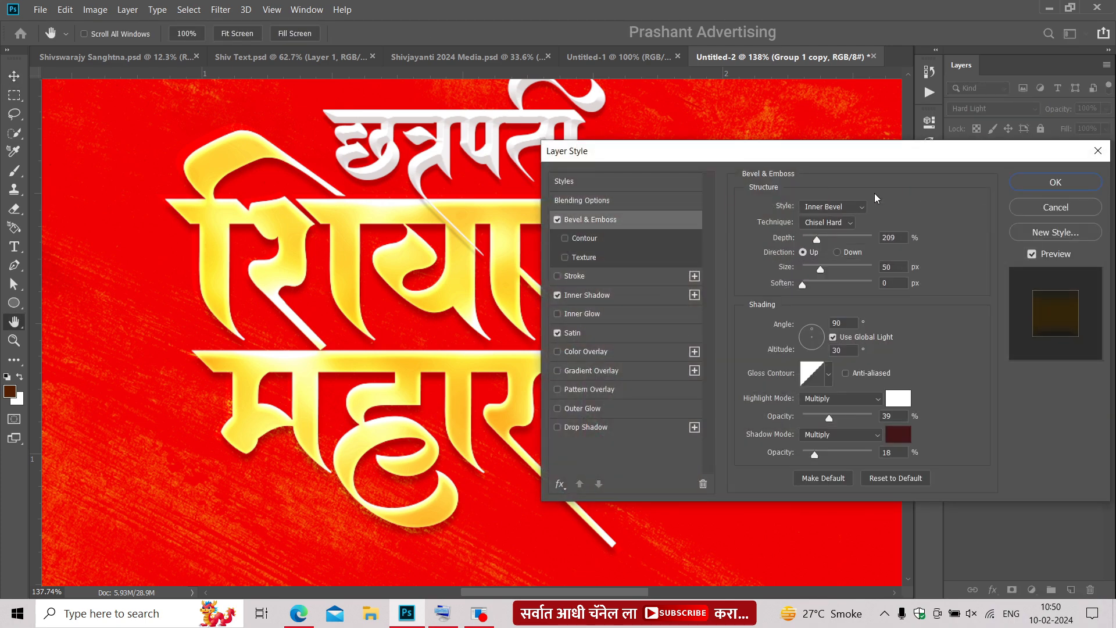
click(826, 223)
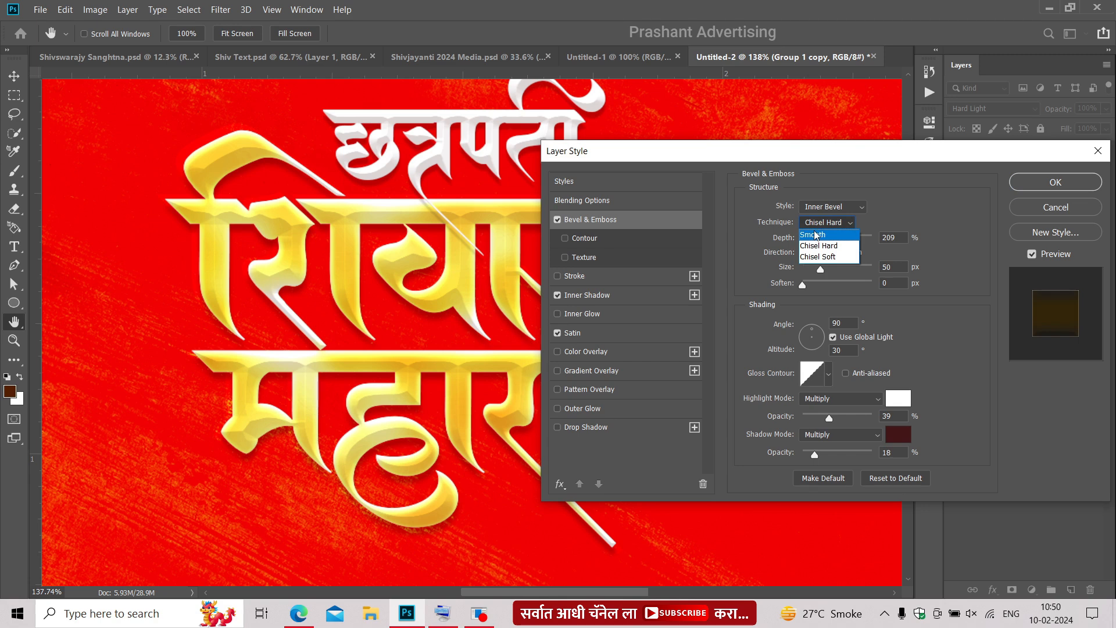
click(820, 232)
mouse_move(821, 269)
mouse_down()
mouse_move(804, 238)
mouse_move(840, 239)
mouse_move(807, 270)
mouse_up()
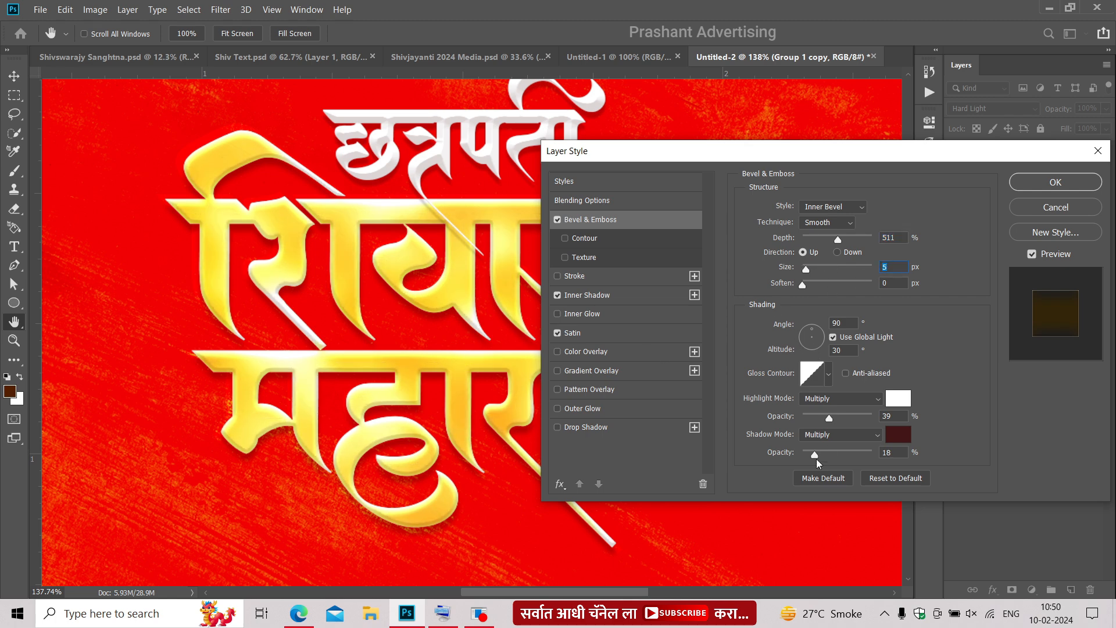
Step: Set the bevel's shadow colour to black (000000) at 19% opacity and apply the layer style to Group 1 copy
click(898, 434)
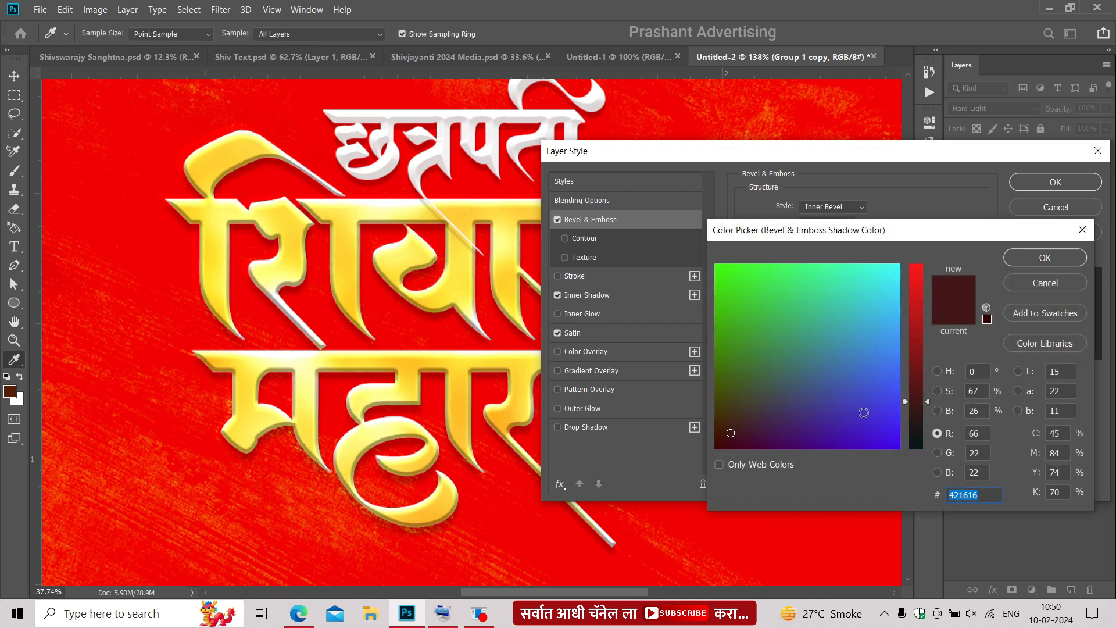
drag(917, 402, 919, 478)
click(724, 442)
key(Return)
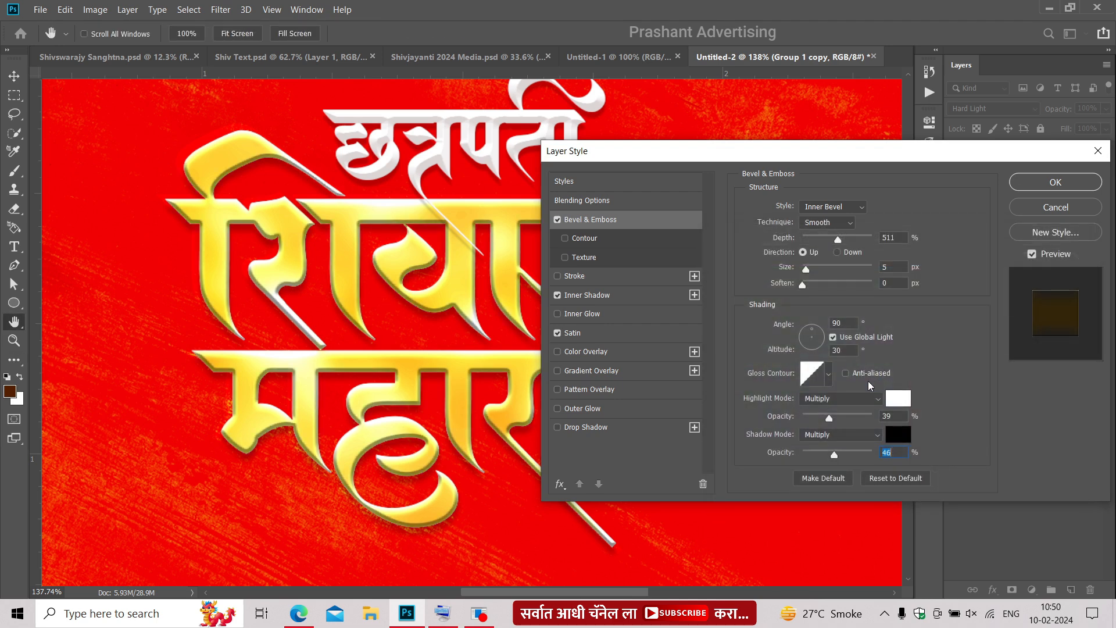
click(898, 434)
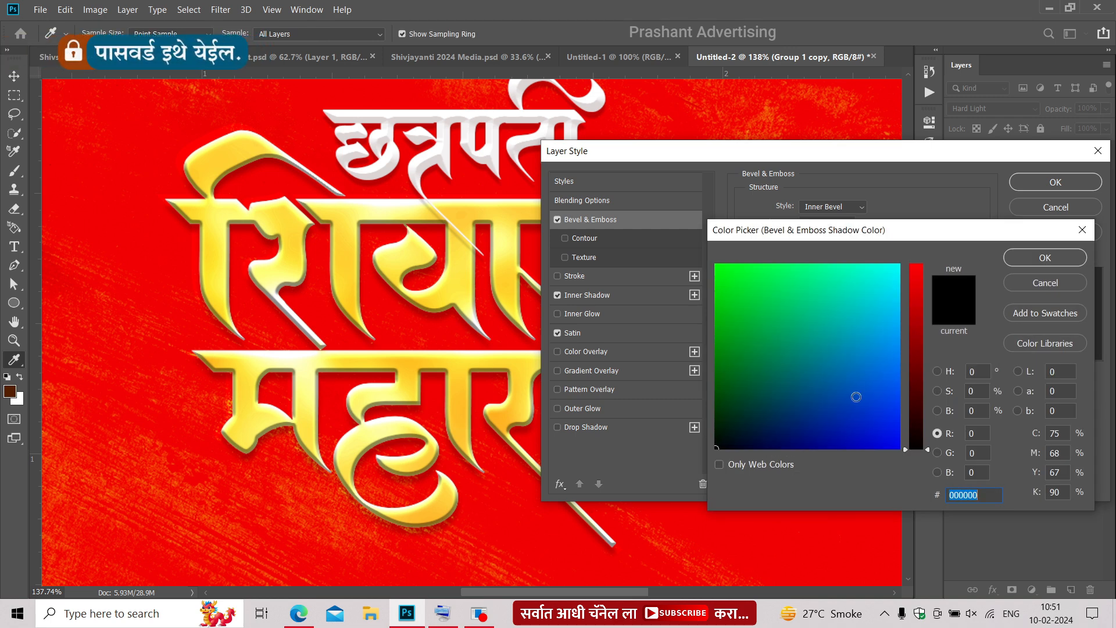
click(948, 371)
key(Return)
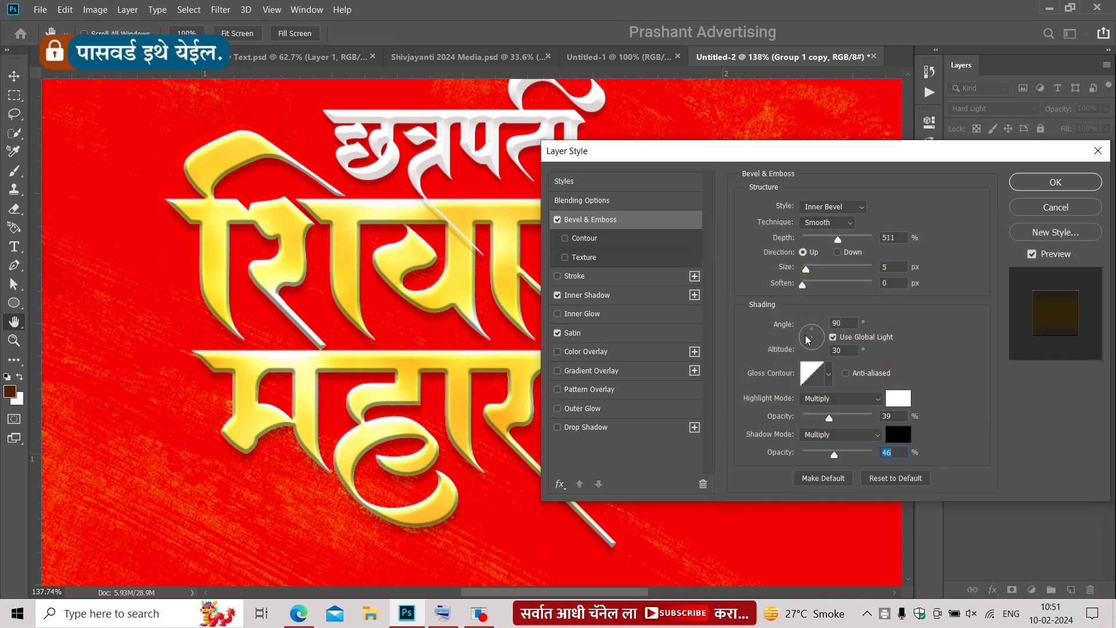
drag(828, 458, 817, 458)
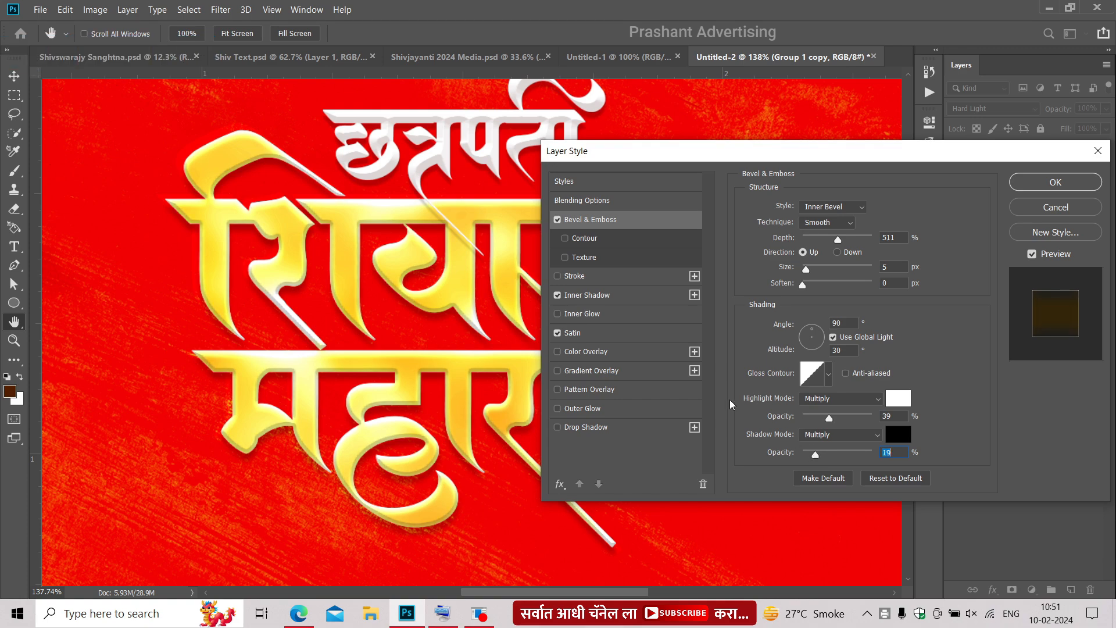
key(Return)
scroll(505, 322, down, 4)
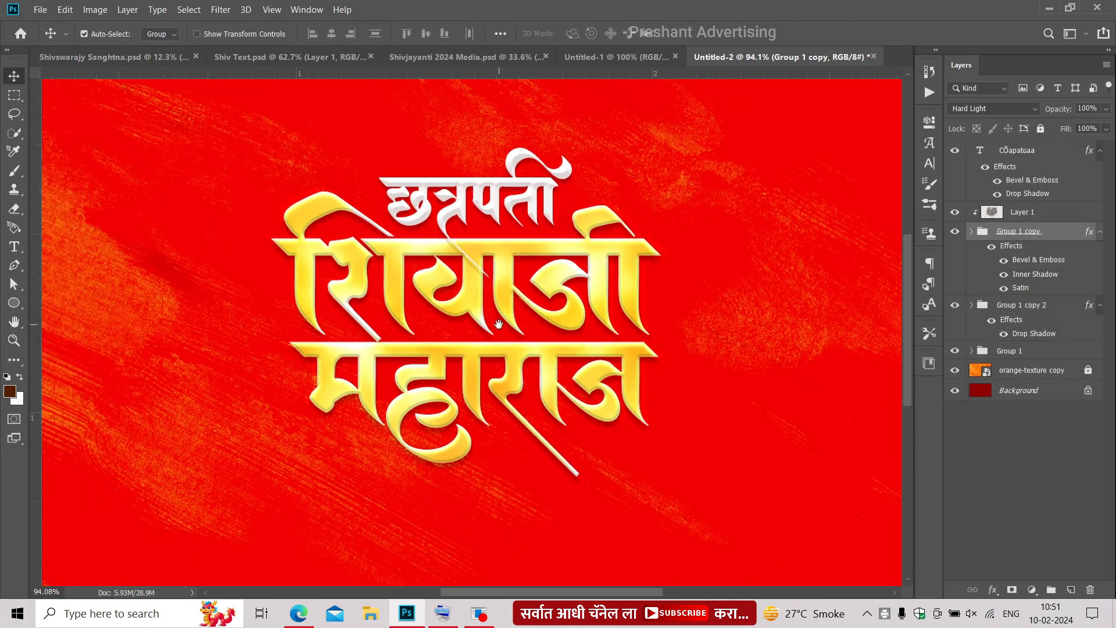
scroll(492, 327, down, 2)
scroll(491, 324, up, 1)
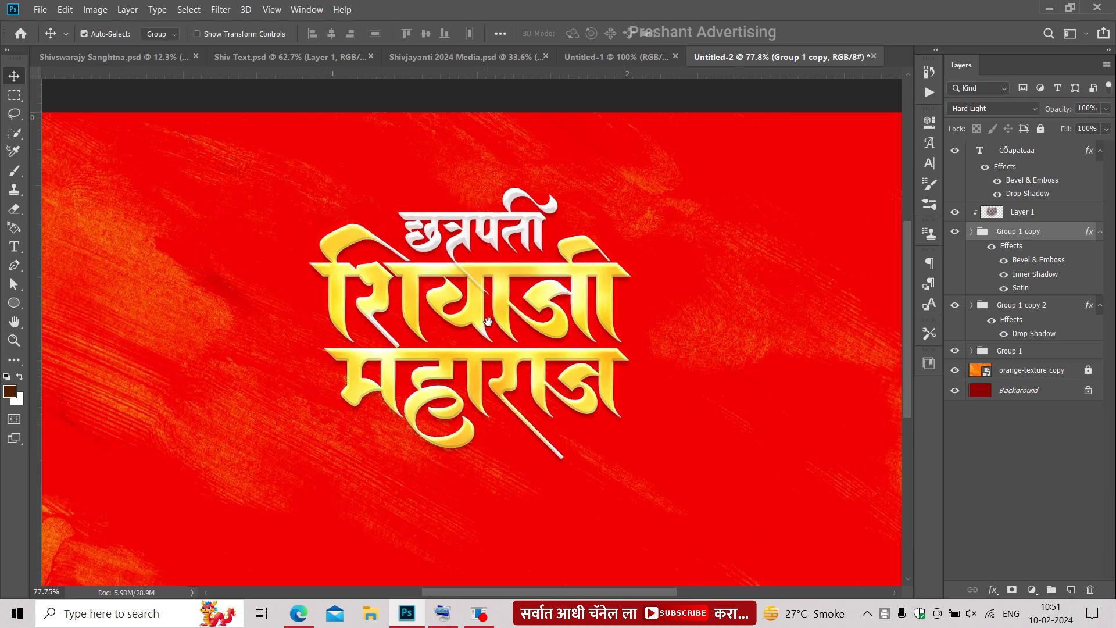
Step: Group all the lettering layers, from Group 1 up to the छत्रपती text layer
click(827, 145)
click(1041, 217)
click(1019, 157)
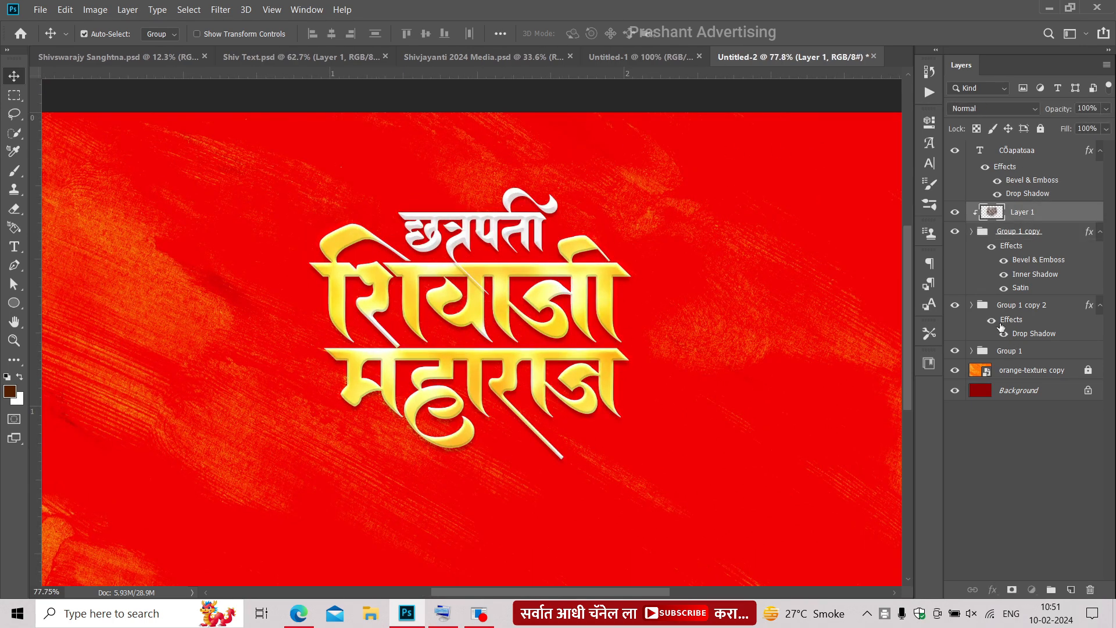
click(1010, 355)
shift+click(1011, 157)
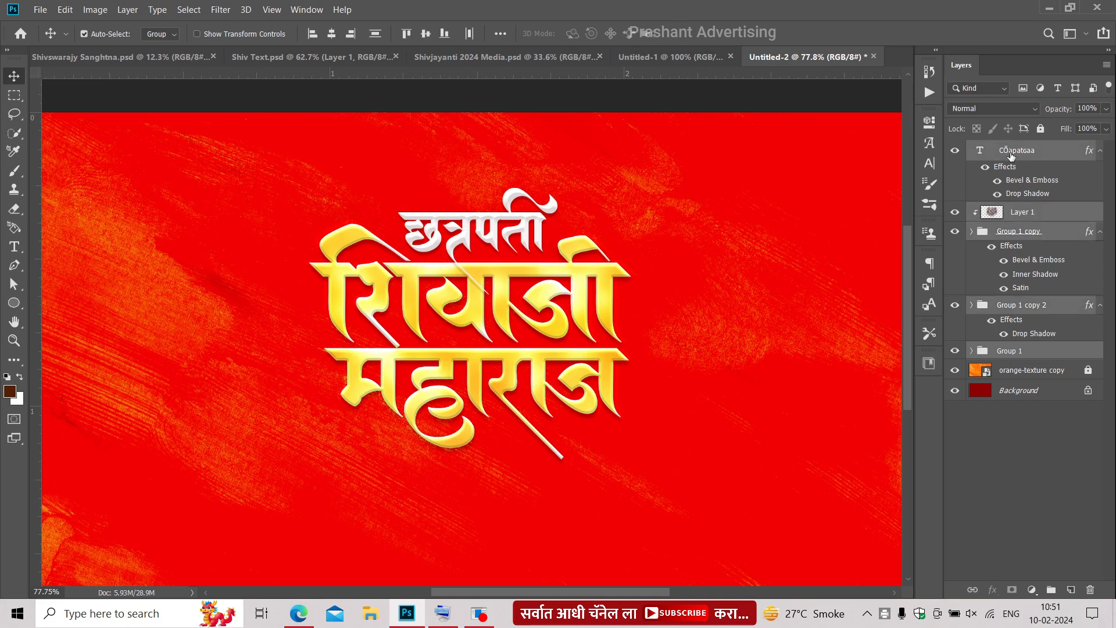
key(ctrl+g)
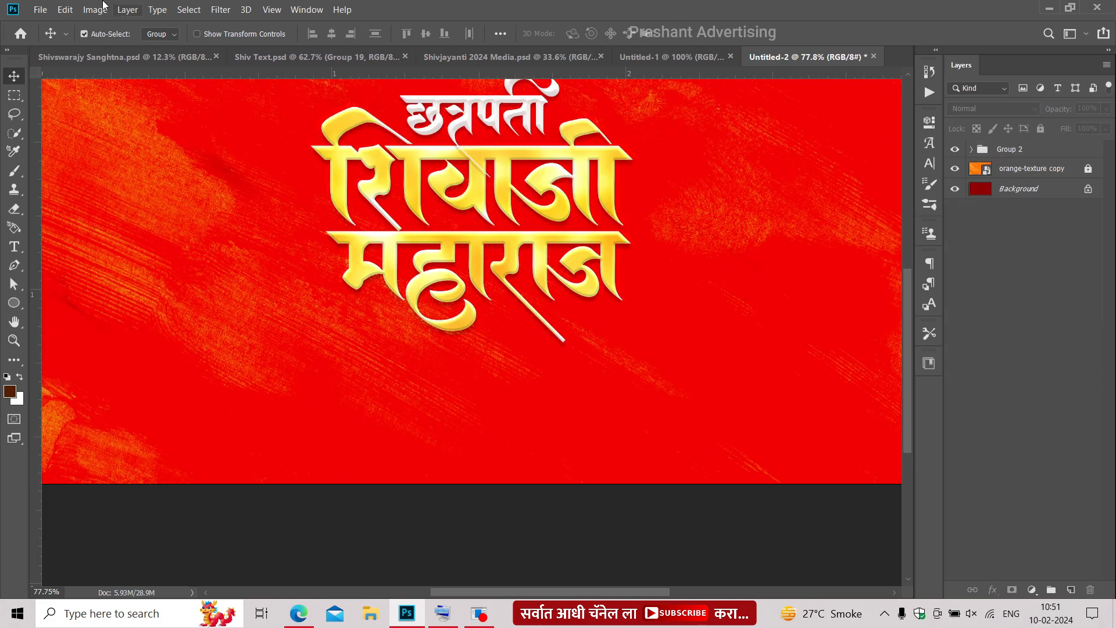
Step: Paste the copied tagline group यांना जयंती निमित्त त्रिवार मानाचा मुजरा..! and place it beneath the lettering
click(65, 9)
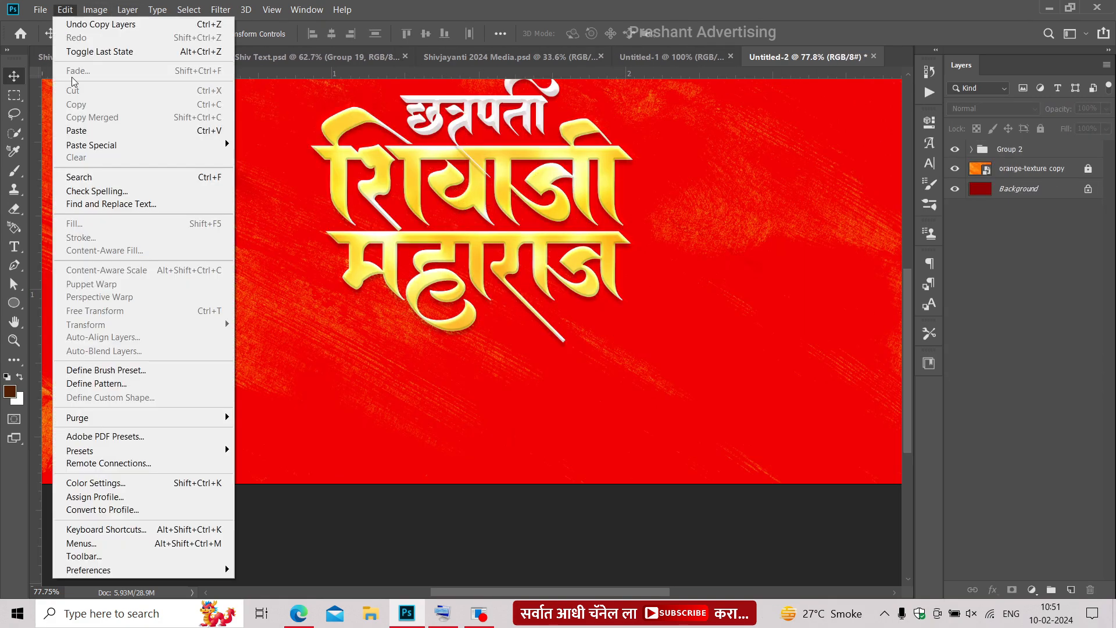
click(71, 130)
drag(470, 274, 471, 374)
scroll(445, 234, down, 4)
drag(407, 247, 405, 312)
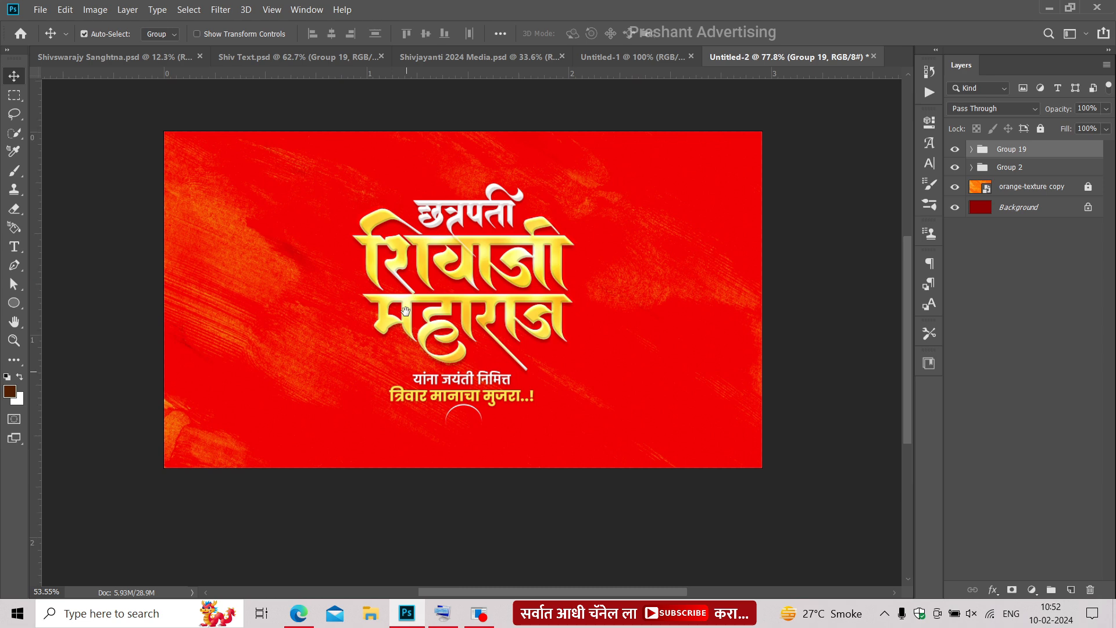
Step: Add an Exposure adjustment layer above orange-texture copy with Gamma Correction 0.82, and lock it
scroll(494, 250, up, 3)
drag(453, 274, 451, 260)
click(1019, 188)
click(1032, 589)
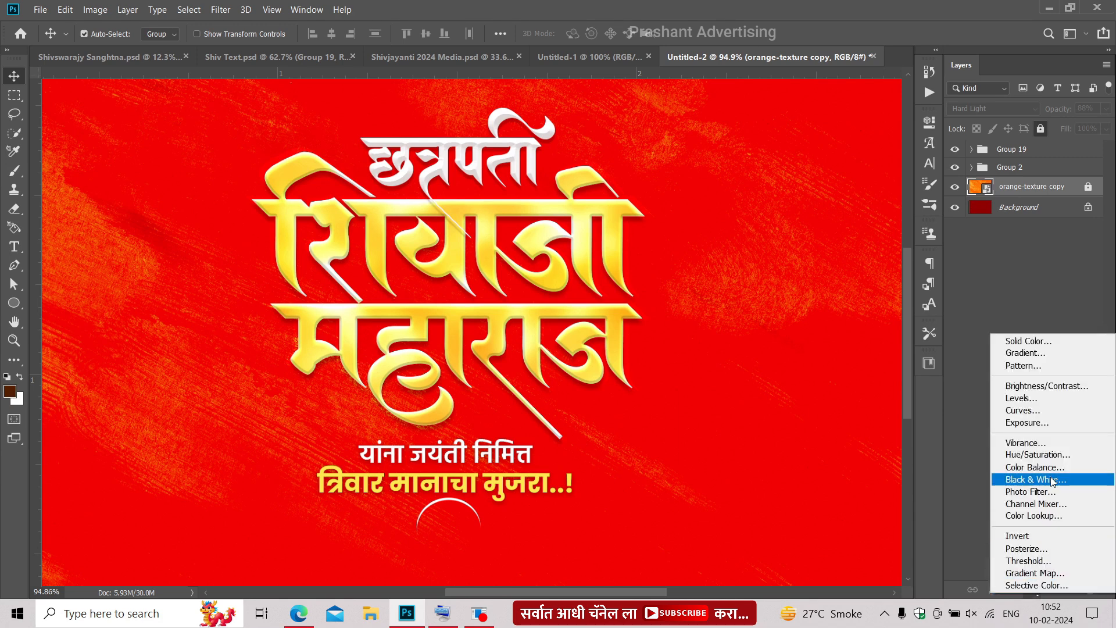
click(1028, 423)
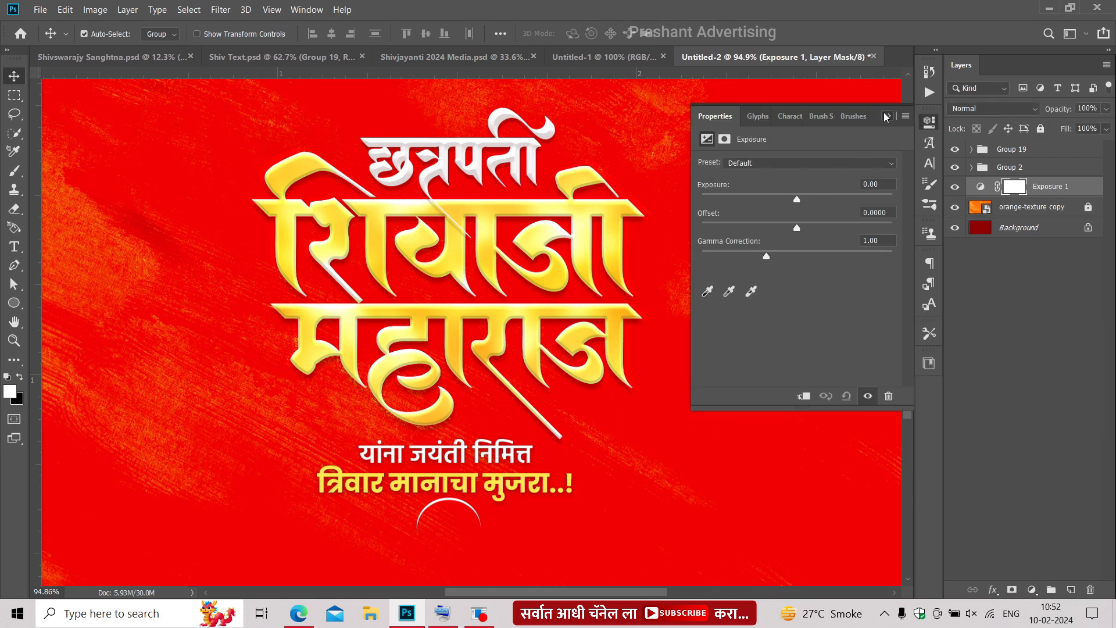
click(887, 116)
double_click(981, 186)
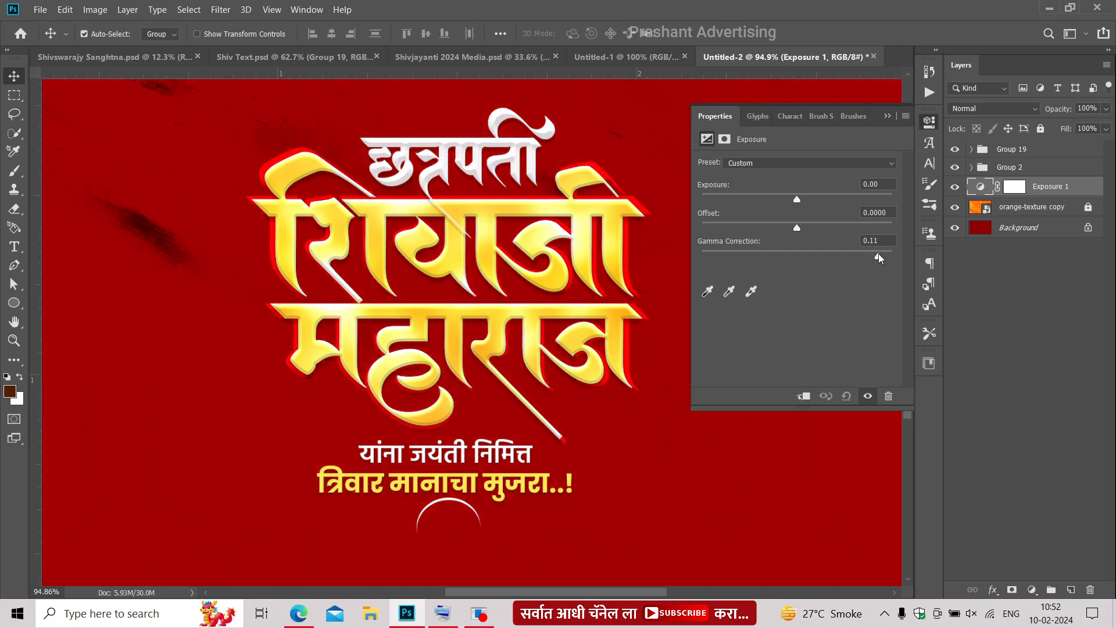
drag(878, 258, 813, 261)
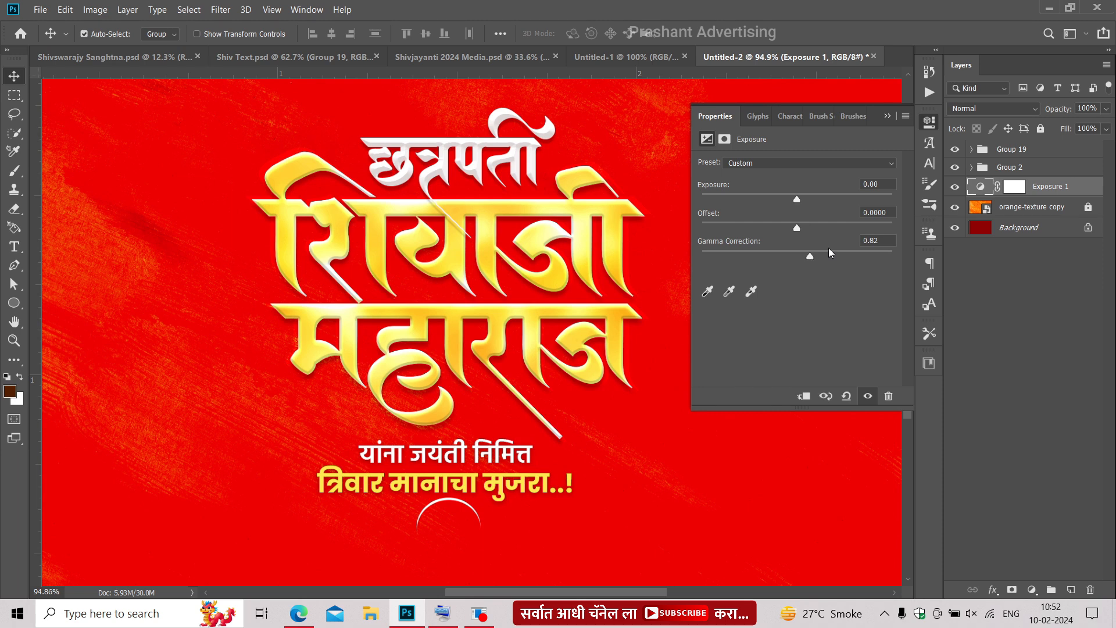
click(890, 119)
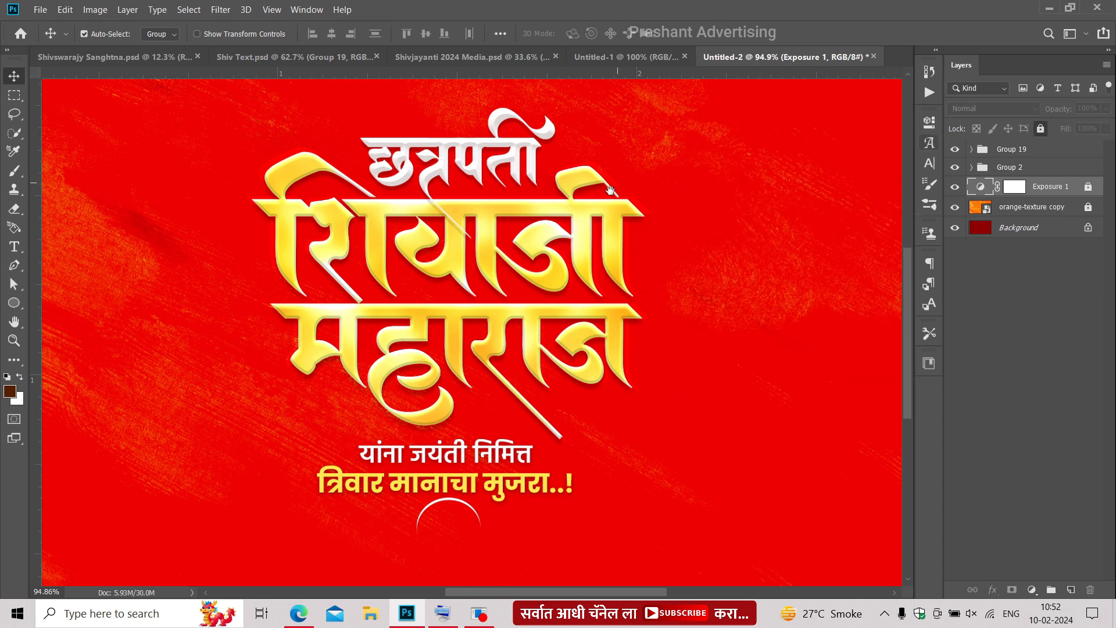
Step: Create a new layer above the Exposure adjustment and pick a dark red brush colour based on the background red
scroll(488, 263, down, 2)
click(1070, 590)
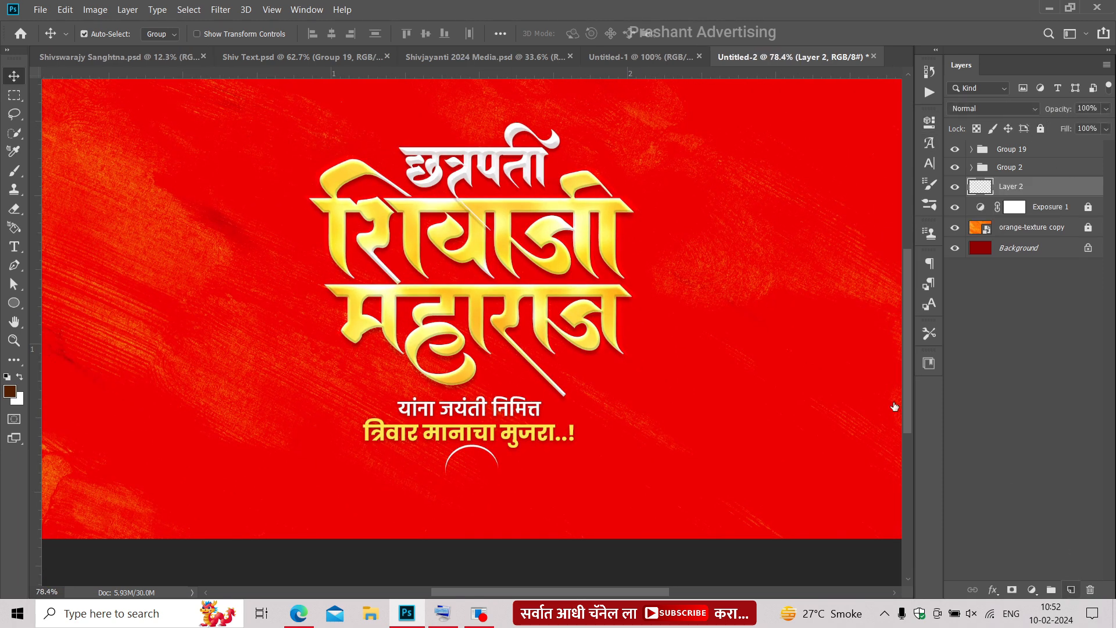
key(b)
drag(400, 291, 381, 303)
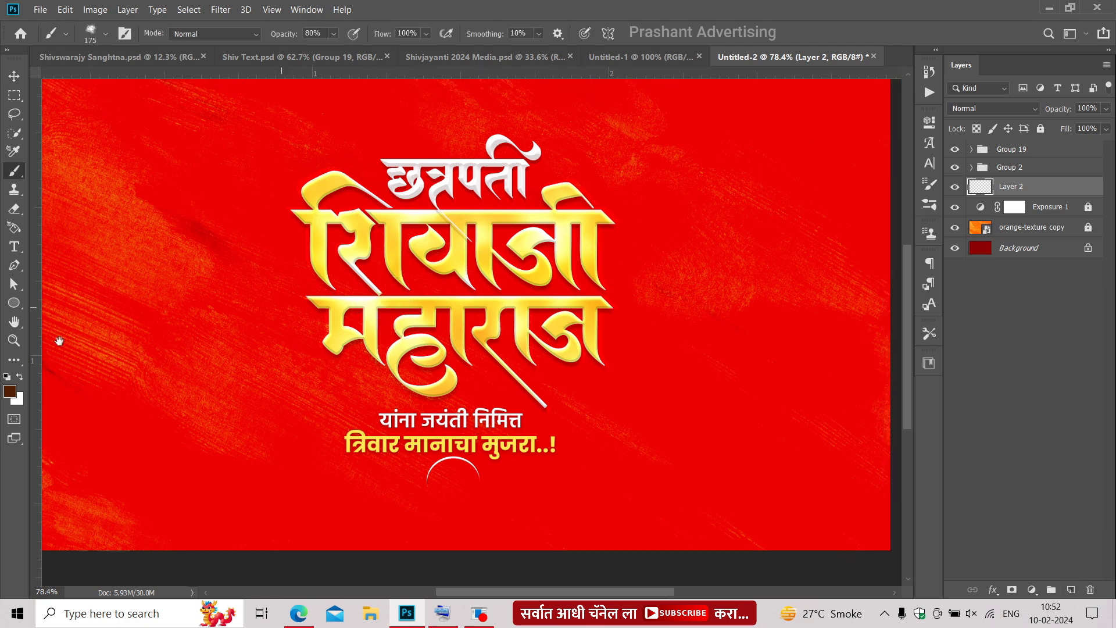
click(12, 392)
click(204, 323)
click(205, 231)
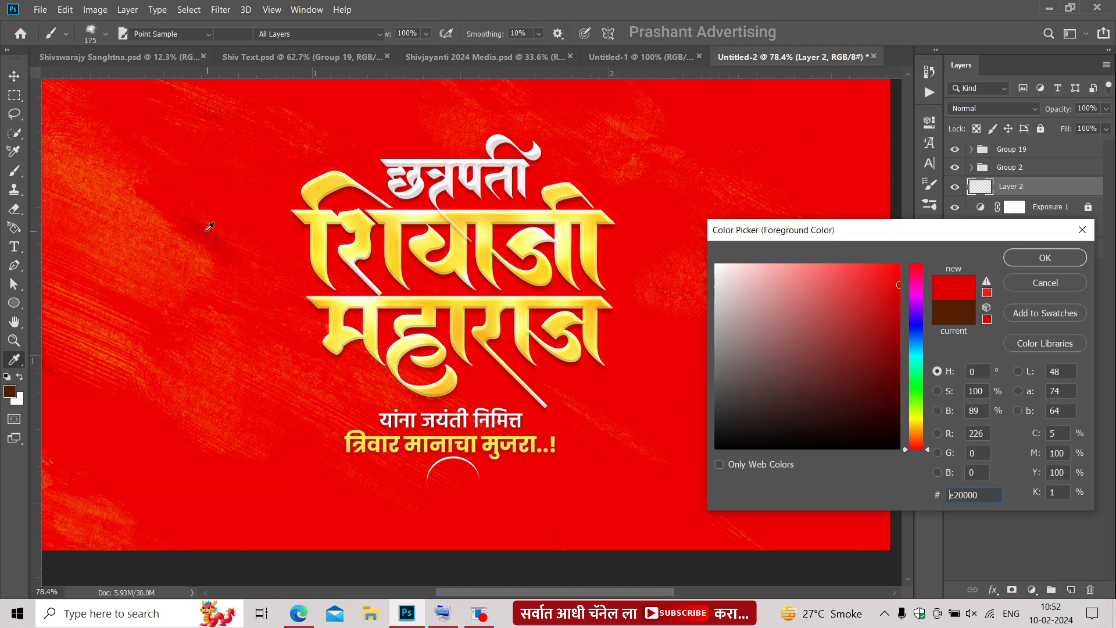
click(899, 321)
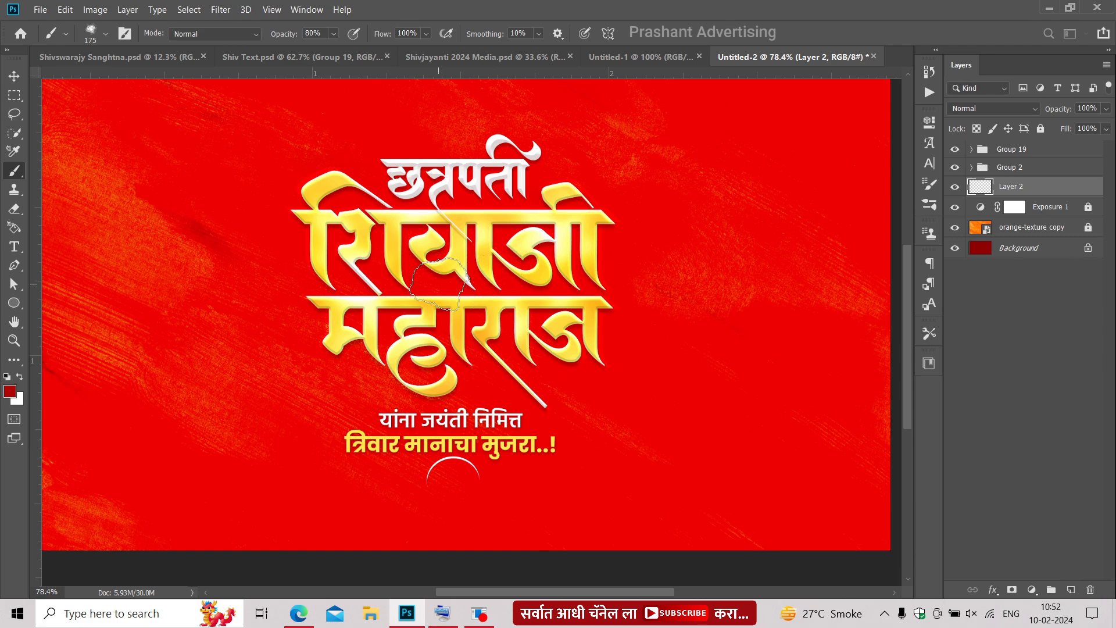
Step: Enlarge the brush to 1000 px and paint a soft dark red shade behind the centre of the lettering
key(bracketright)
key(bracketright)
key(bracketright)
key(bracketright)
key(bracketright)
key(bracketright)
key(bracketright)
key(bracketright)
click(448, 283)
key(bracketright)
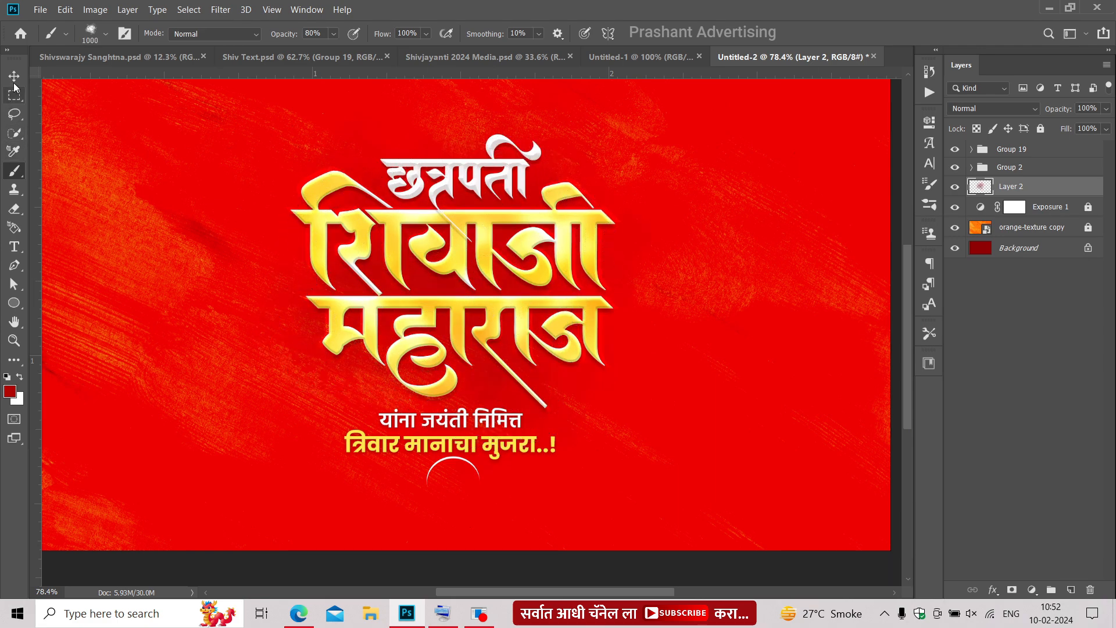
click(14, 77)
scroll(402, 287, down, 3)
scroll(401, 286, up, 2)
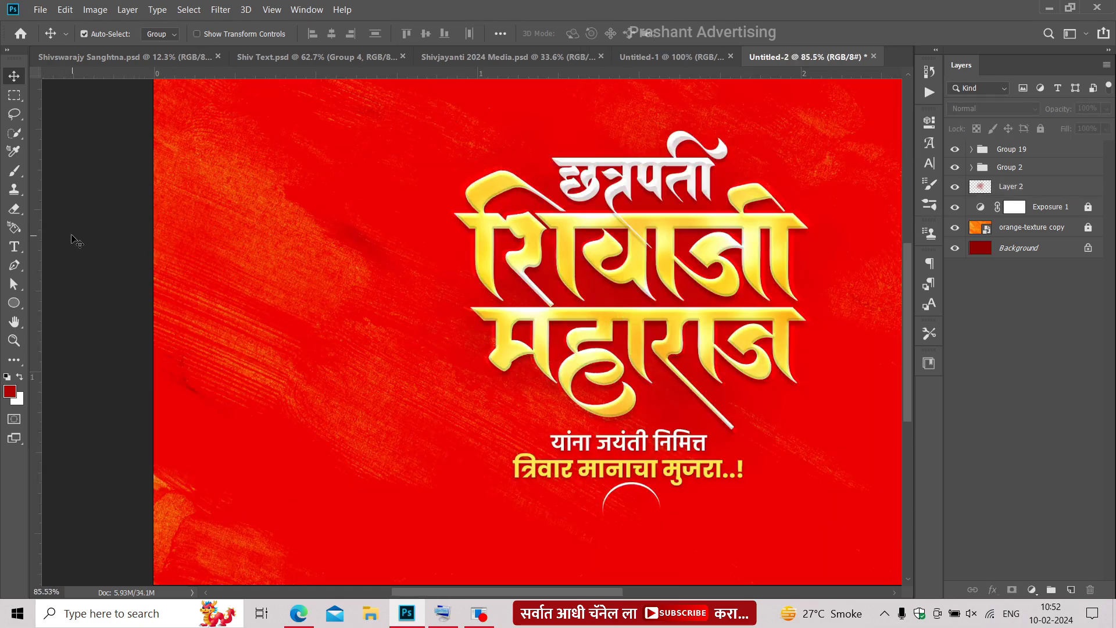
Step: Paste the copied full-length figure group and place it along the left edge of the canvas
key(alt+e)
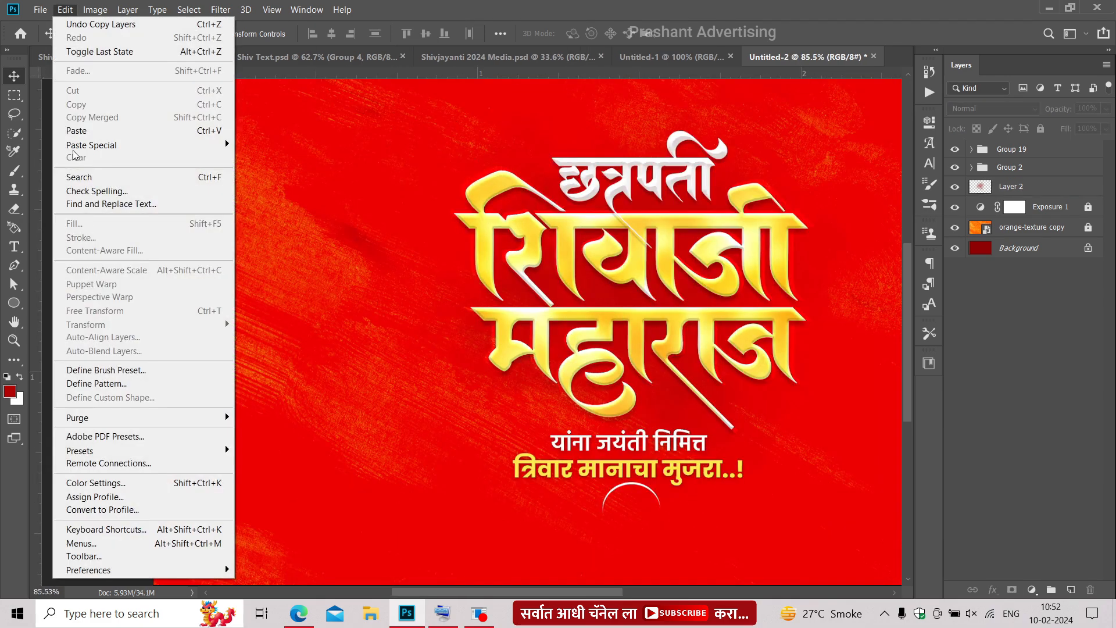
click(70, 135)
scroll(291, 254, down, 2)
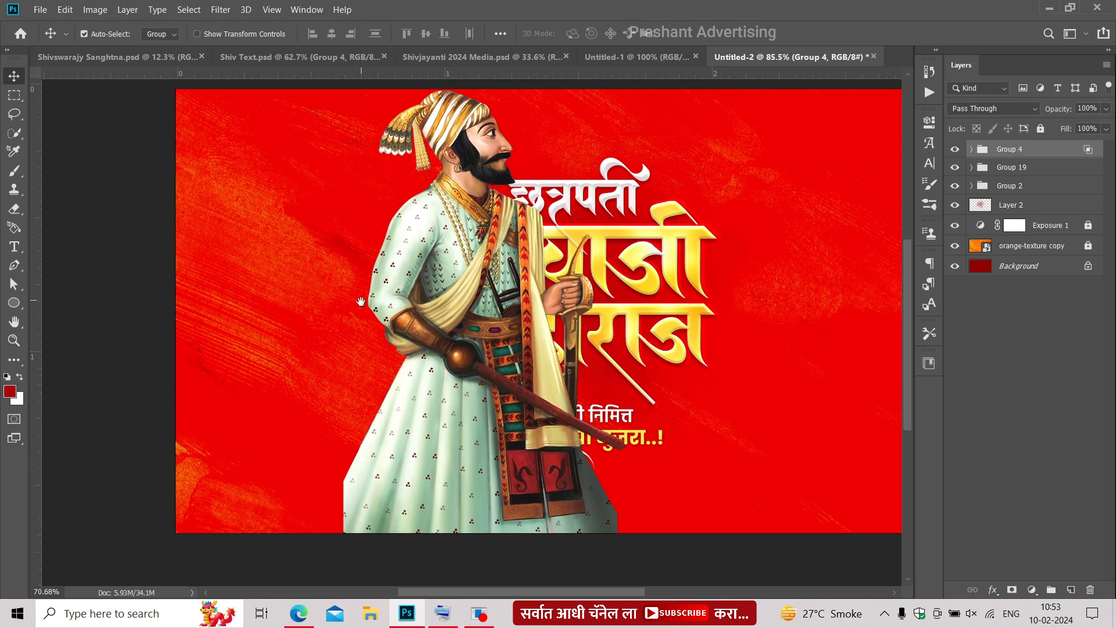
drag(356, 317, 304, 319)
Step: Scale the pasted figure to about 106% and lower it so the robe's hem runs off the canvas's bottom edge
key(ctrl+t)
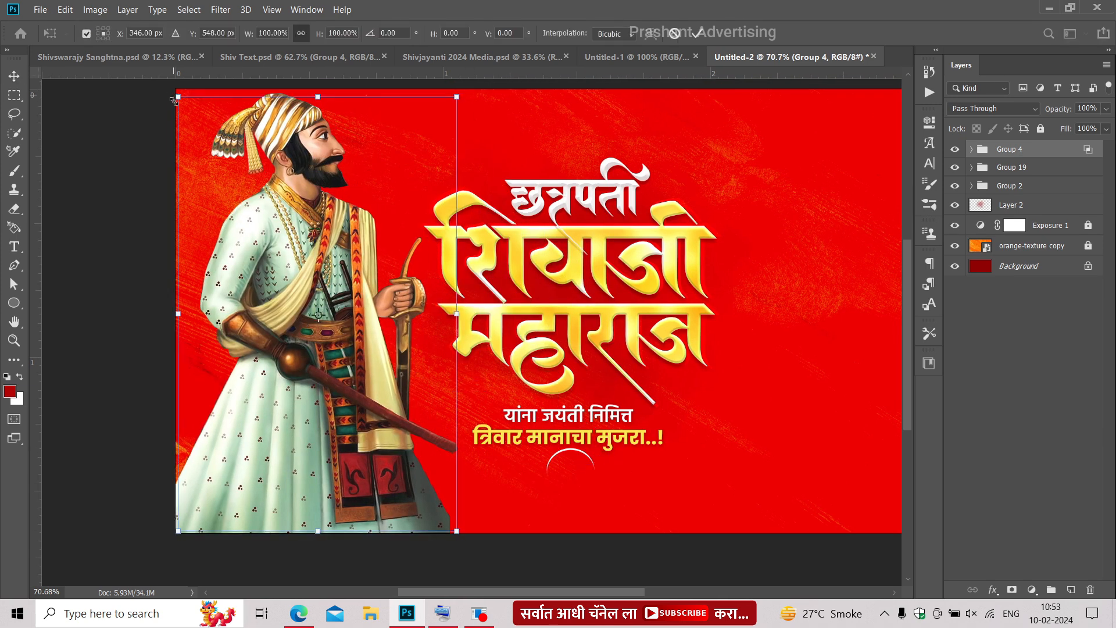
drag(173, 98, 185, 116)
drag(255, 287, 250, 314)
key(ctrl+t)
drag(444, 141, 461, 115)
key(Return)
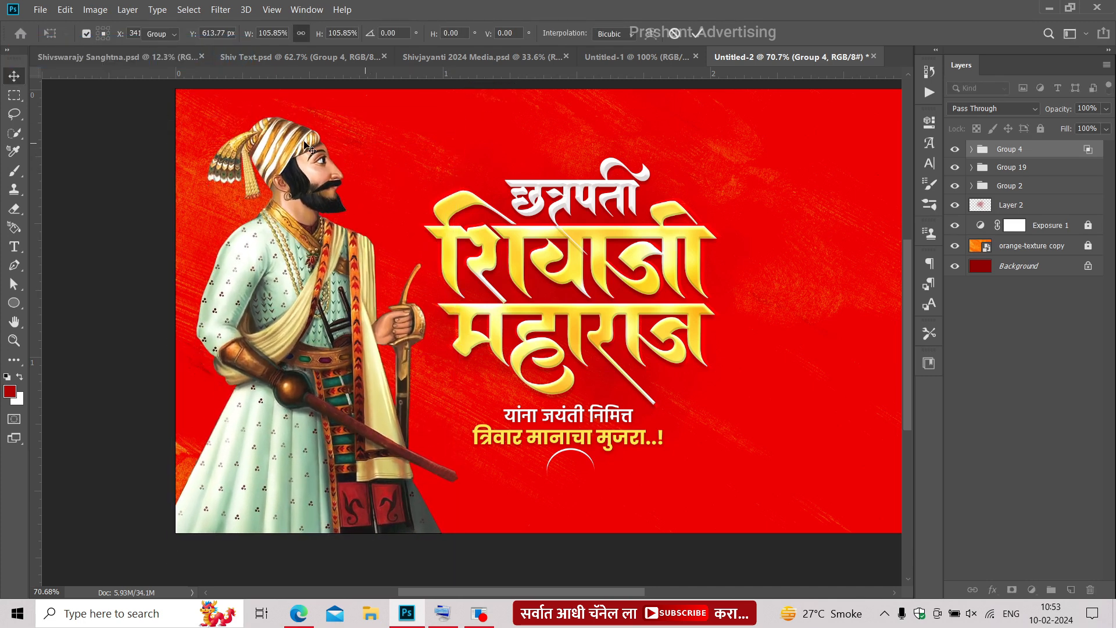
Step: Add a Linear Dodge (Add) inner shadow to Layer 1 copy in Group 4, with distance 1 px and size 7 px
scroll(314, 146, up, 2)
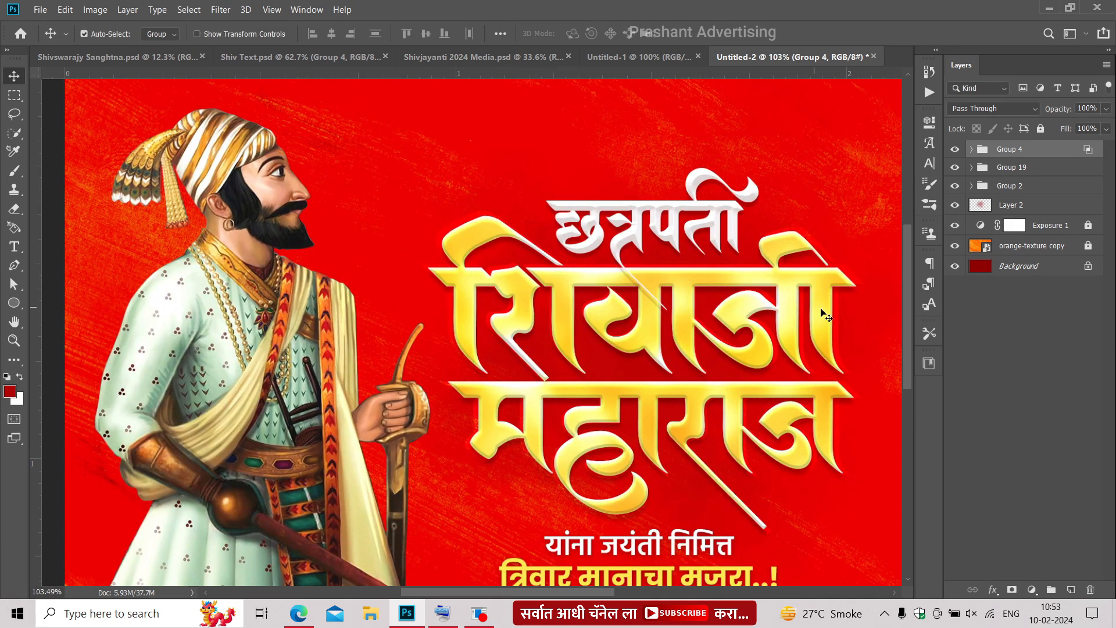
click(972, 149)
click(1064, 217)
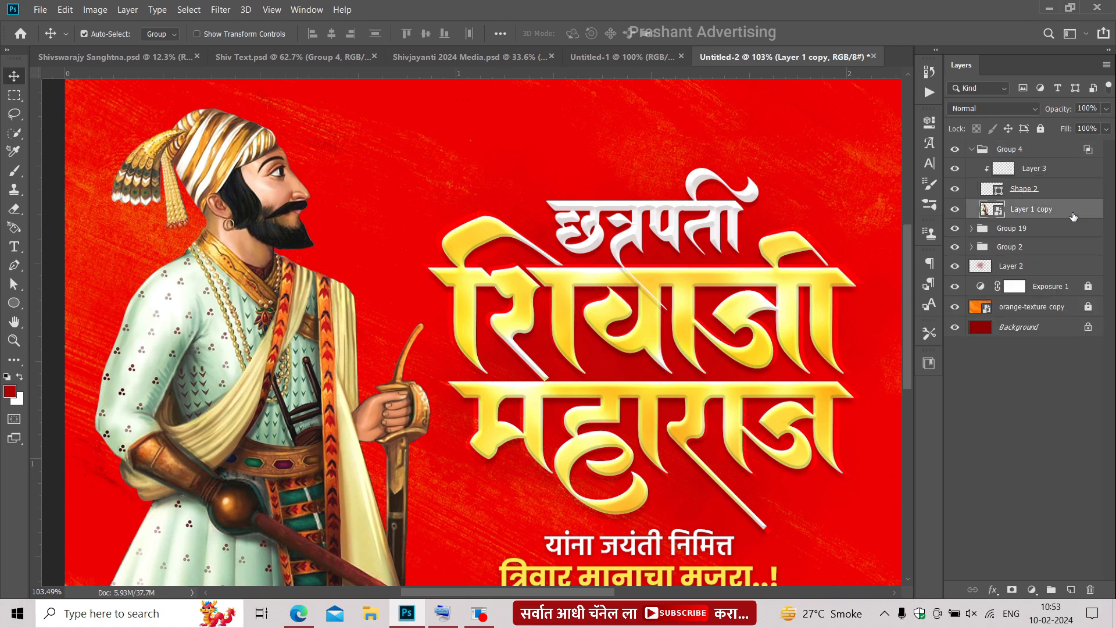
double_click(1065, 211)
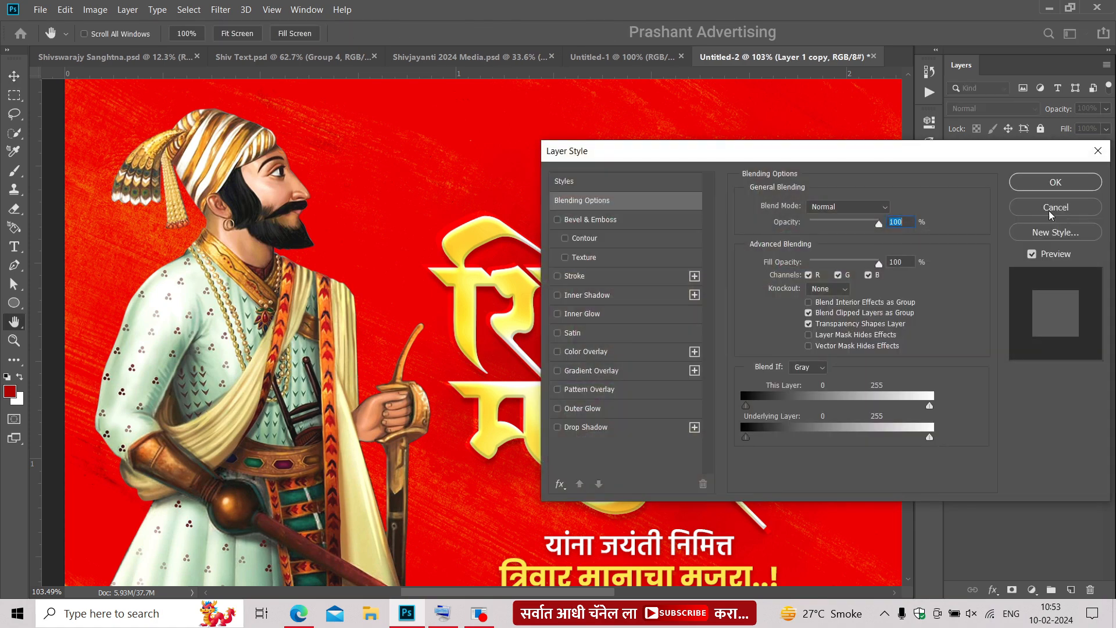
click(599, 296)
drag(812, 270, 803, 300)
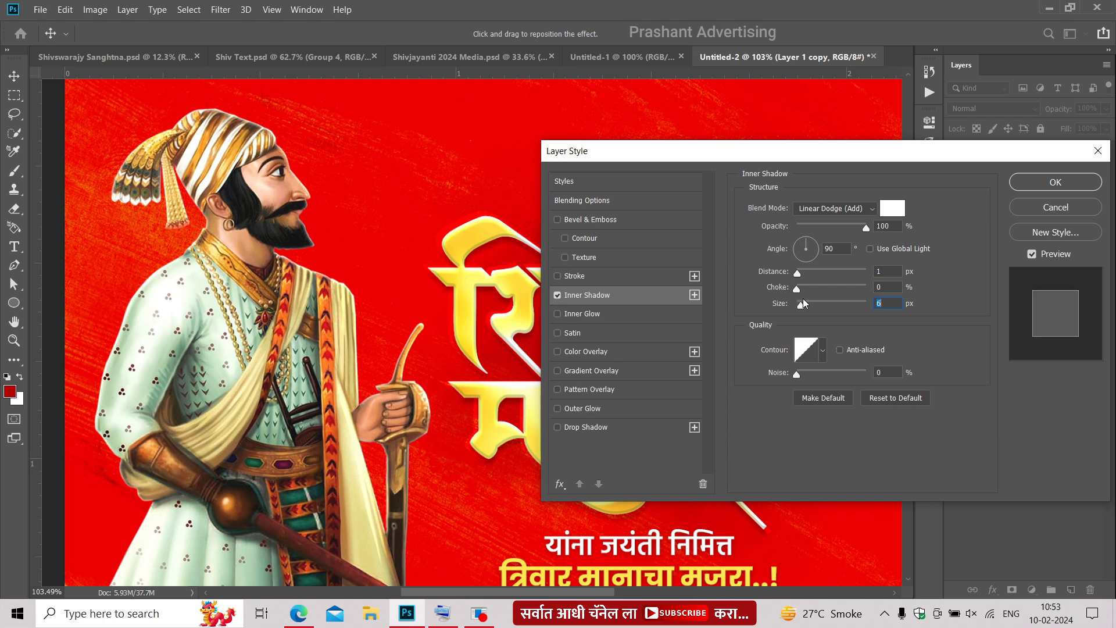
Step: Set the inner shadow's colour to a yellow-orange, apply the layer style and collapse Group 4
click(893, 209)
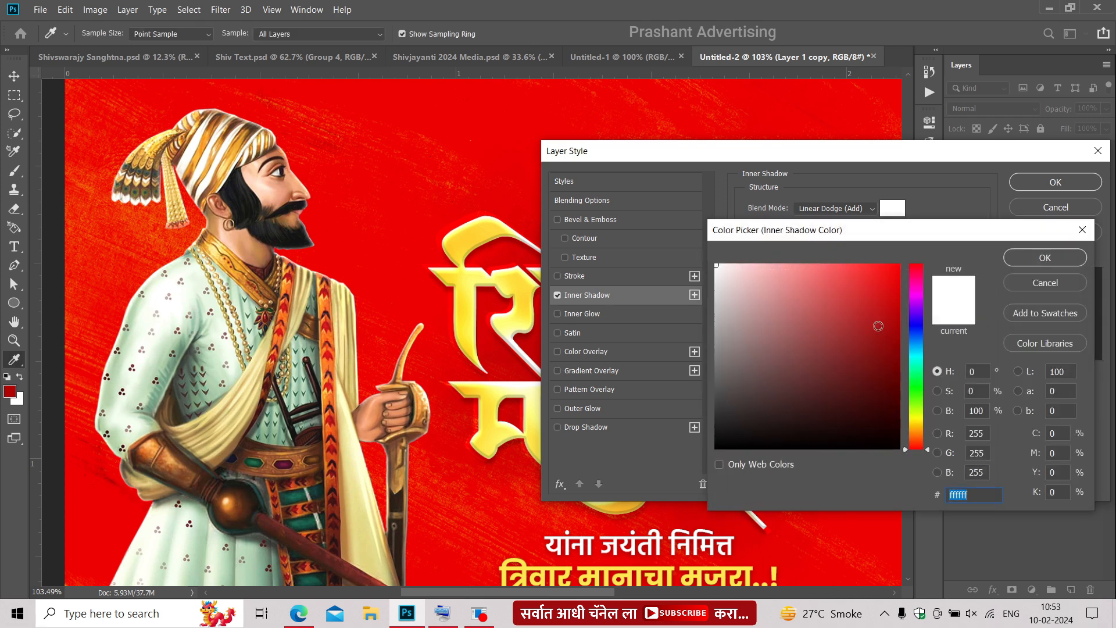
click(915, 431)
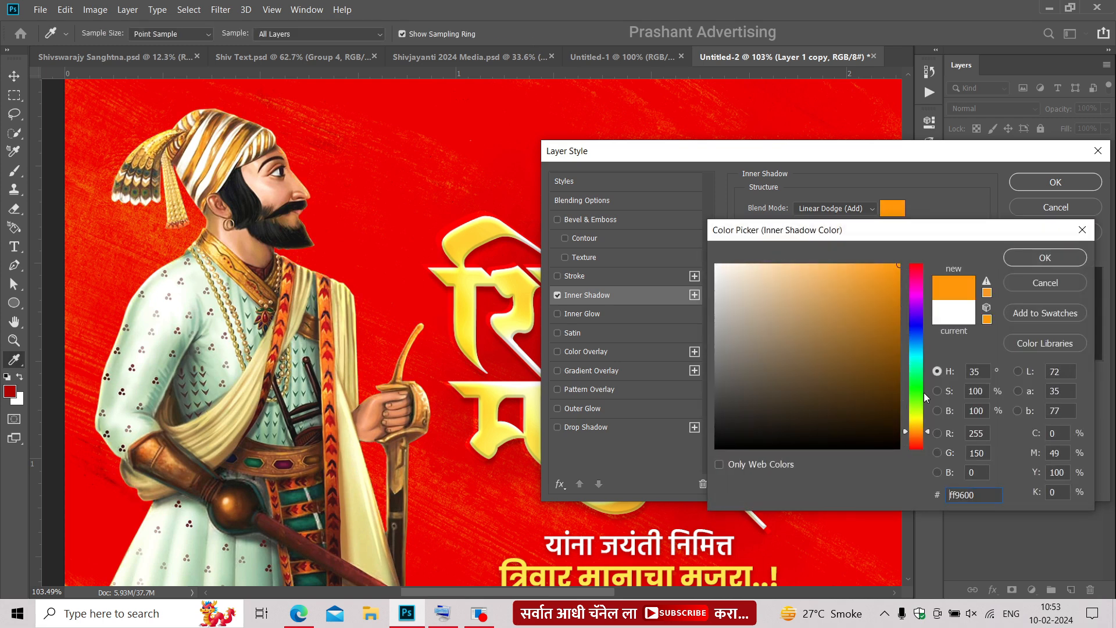
click(915, 426)
key(Return)
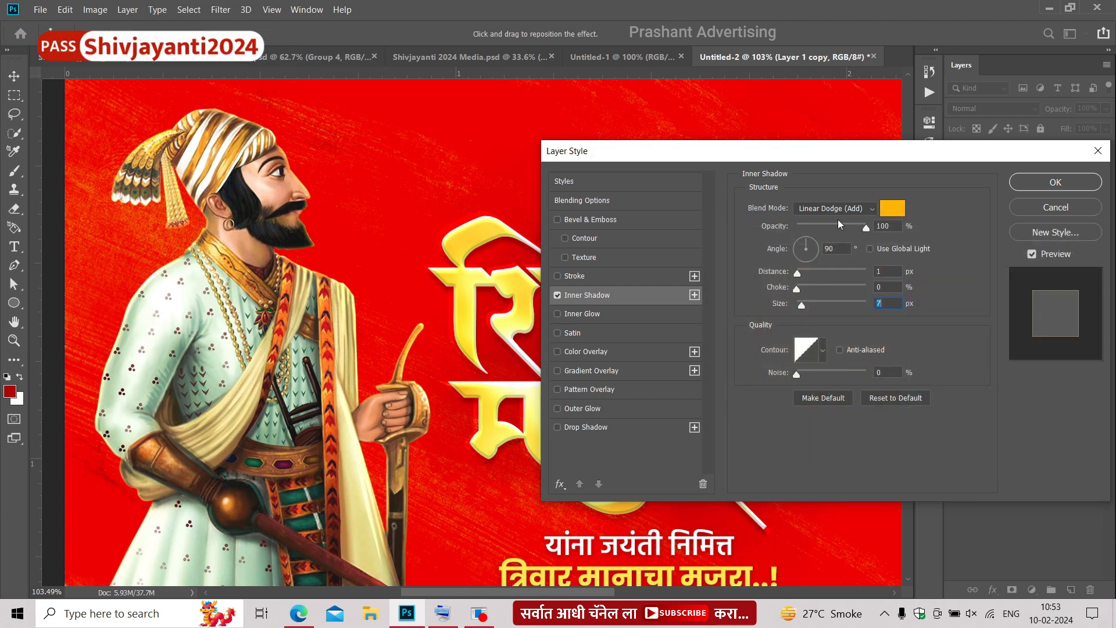
key(Return)
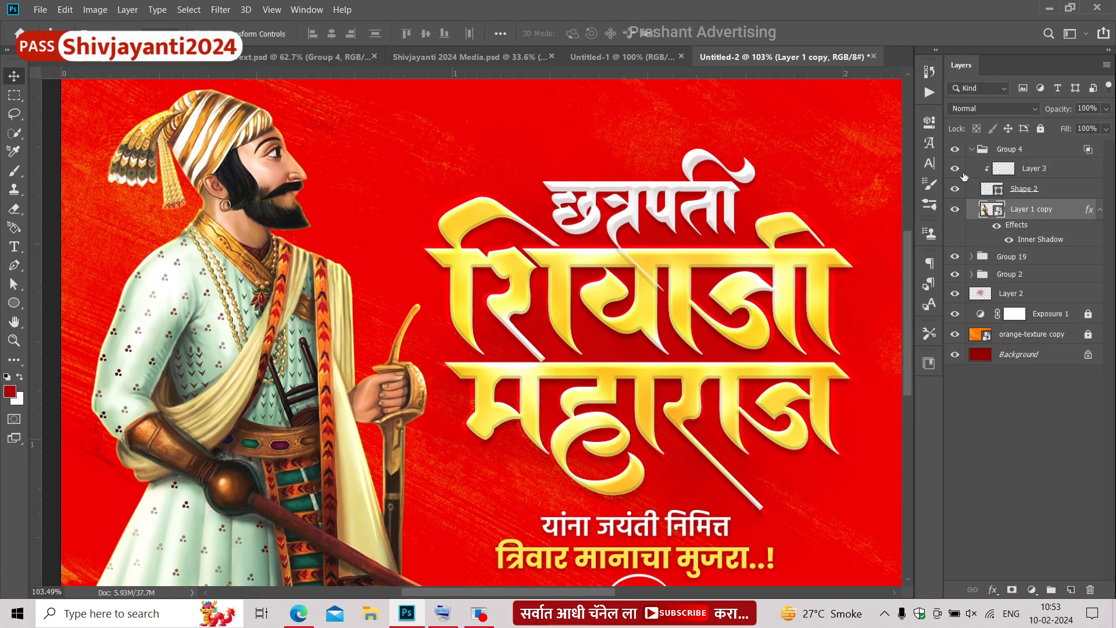
click(983, 150)
click(972, 149)
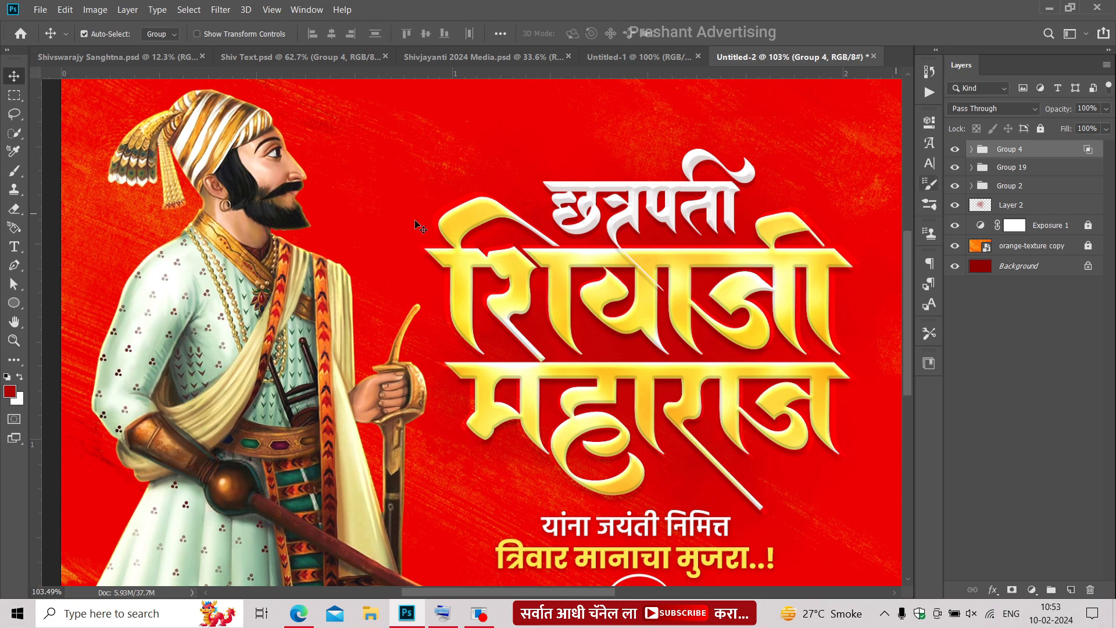
Step: Paste the copied warrior figure holding a flag and place it at the lower right of the canvas
scroll(436, 233, down, 2)
drag(369, 262, 304, 241)
scroll(304, 245, down, 1)
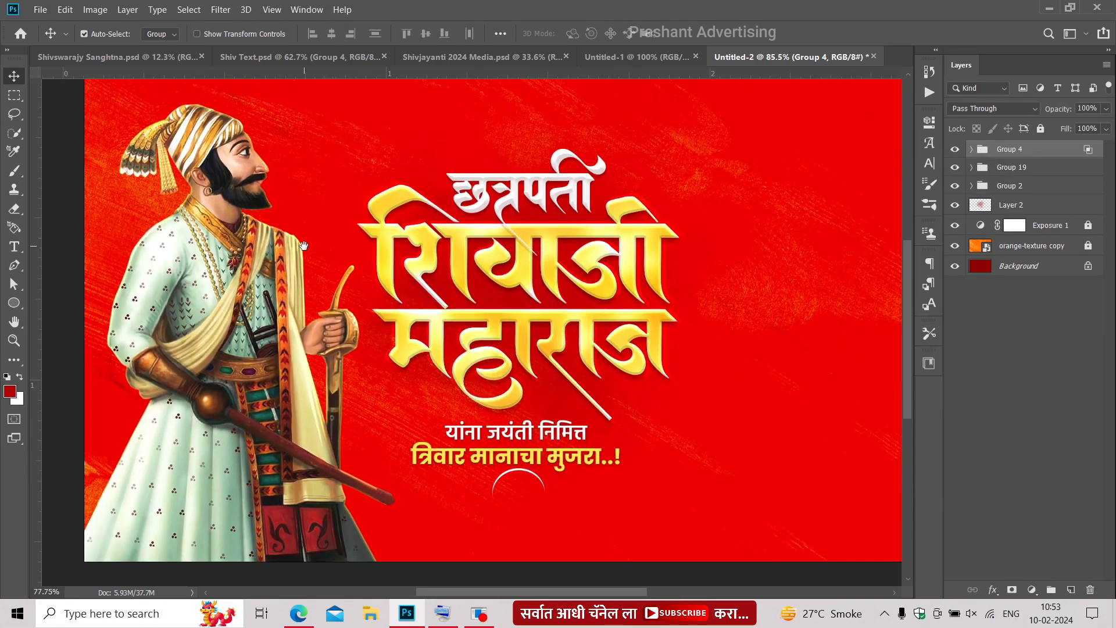
scroll(587, 162, down, 2)
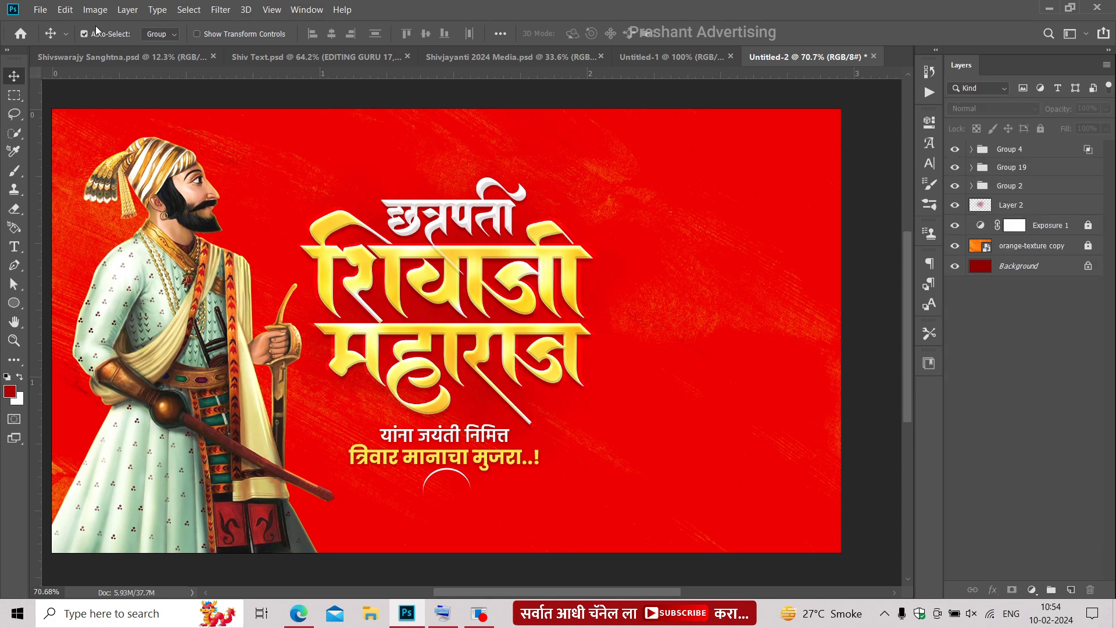
click(40, 9)
click(65, 10)
click(77, 132)
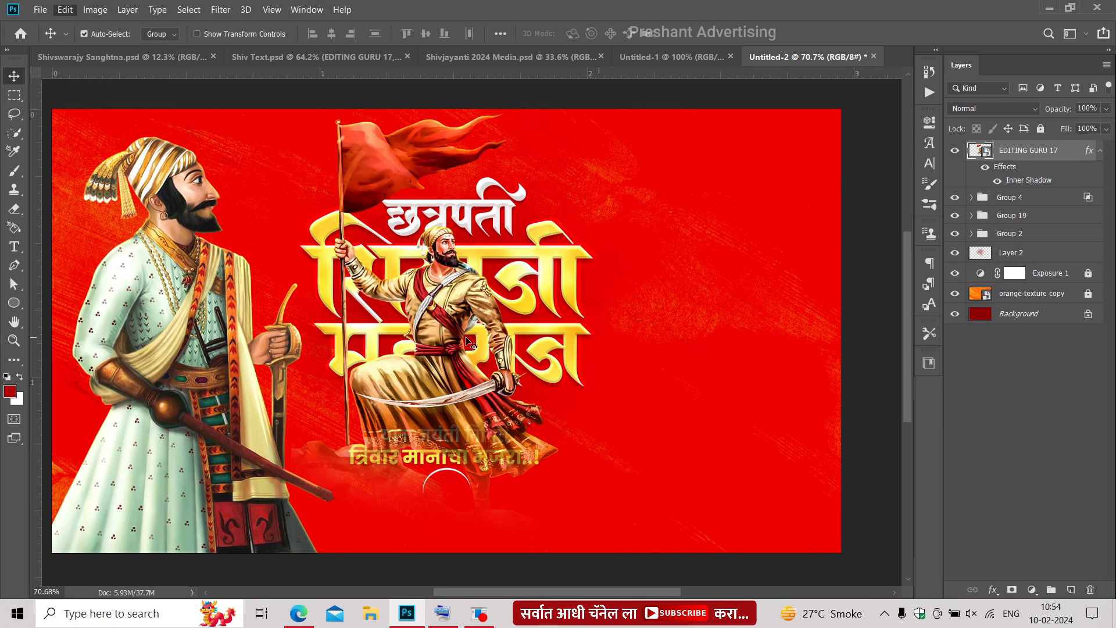
drag(436, 326, 703, 410)
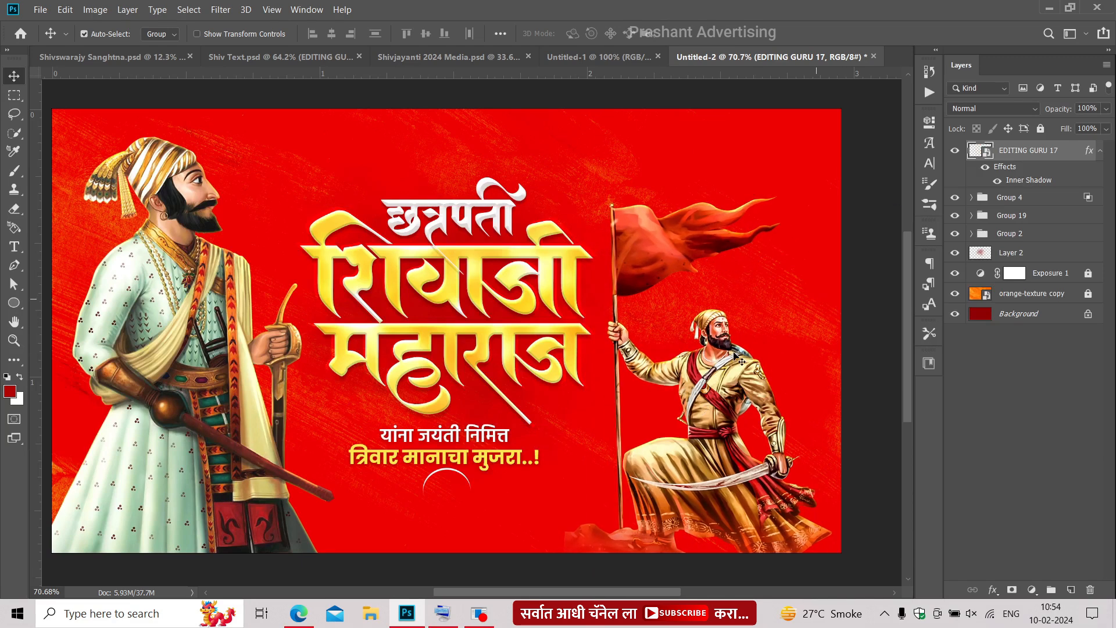
Step: Rename the main lettering's Group 2 as Te and collapse it
click(424, 301)
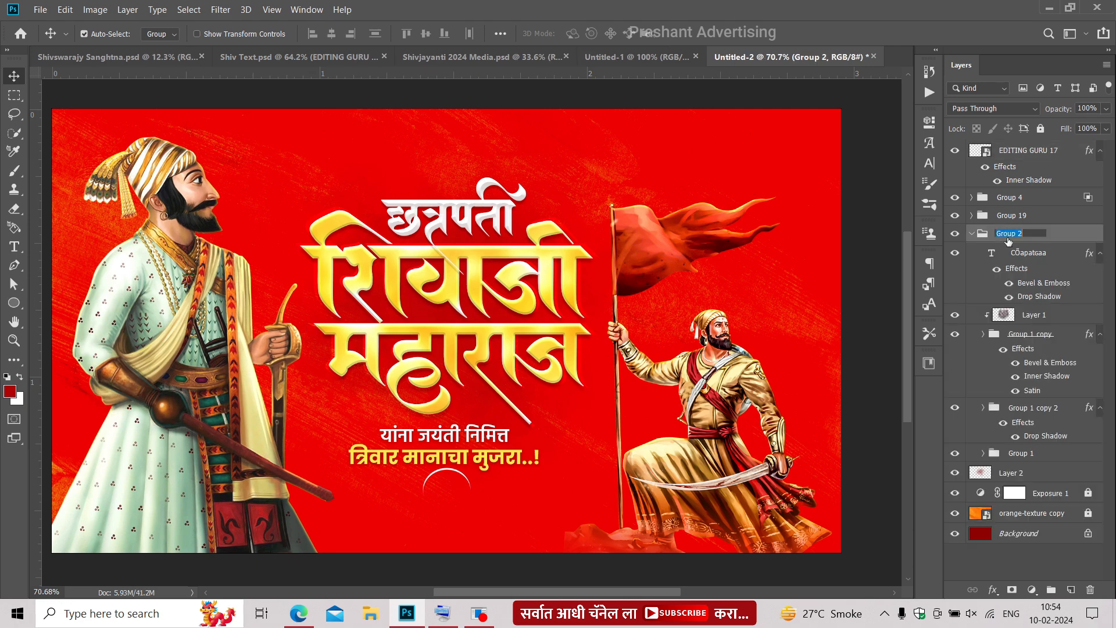
key(Return)
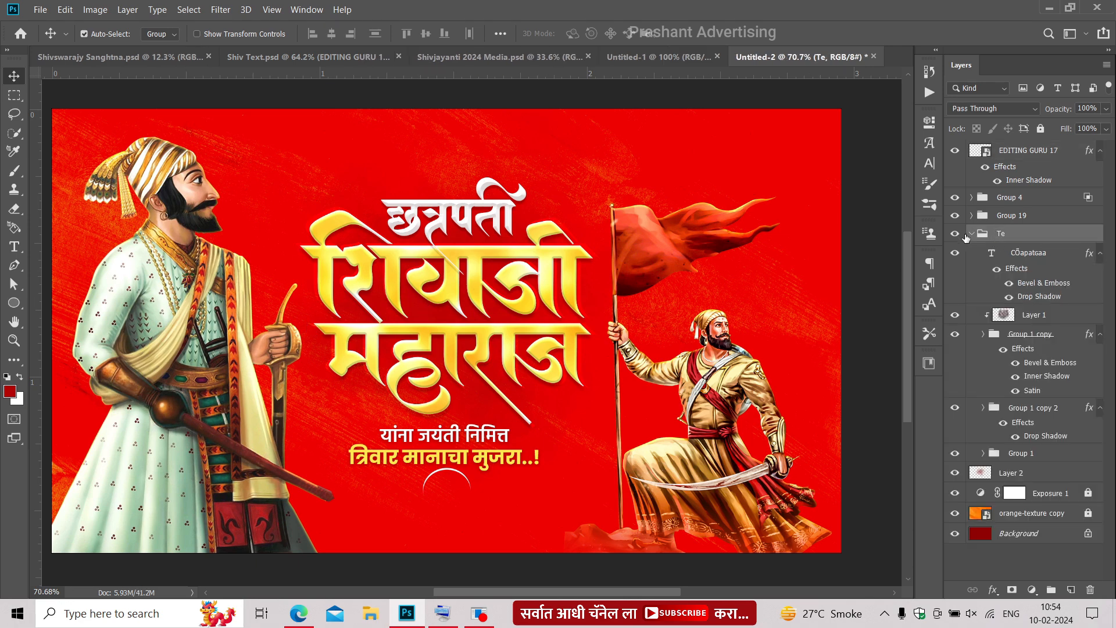
click(973, 235)
Step: Paste the copied statue group, place it over the canvas's right side and order it directly below the Te group
click(65, 9)
click(70, 132)
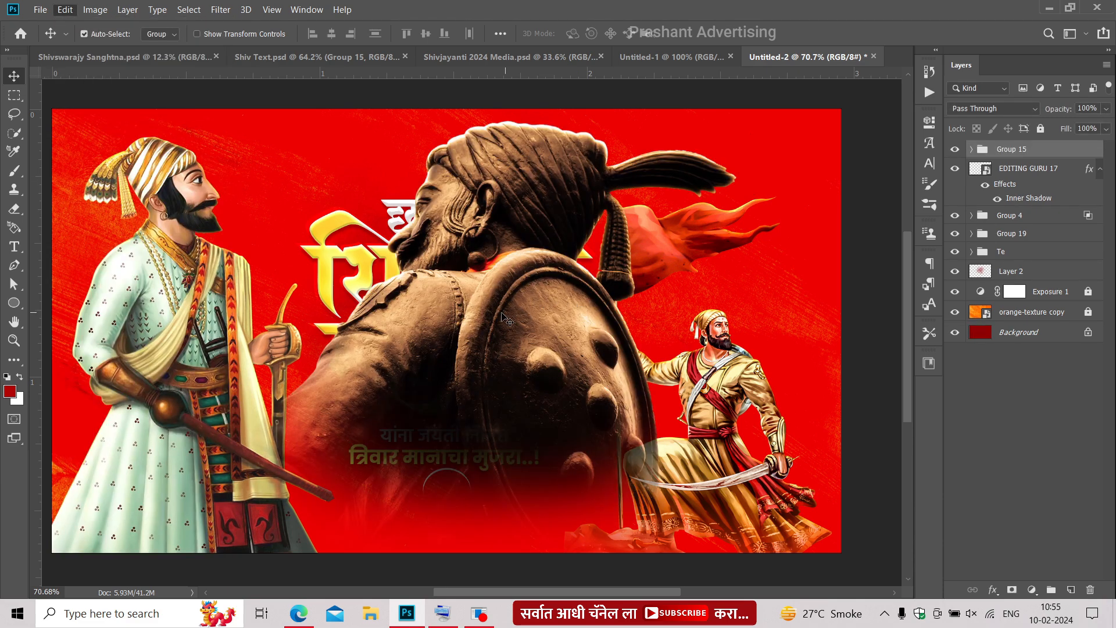
drag(671, 336, 817, 301)
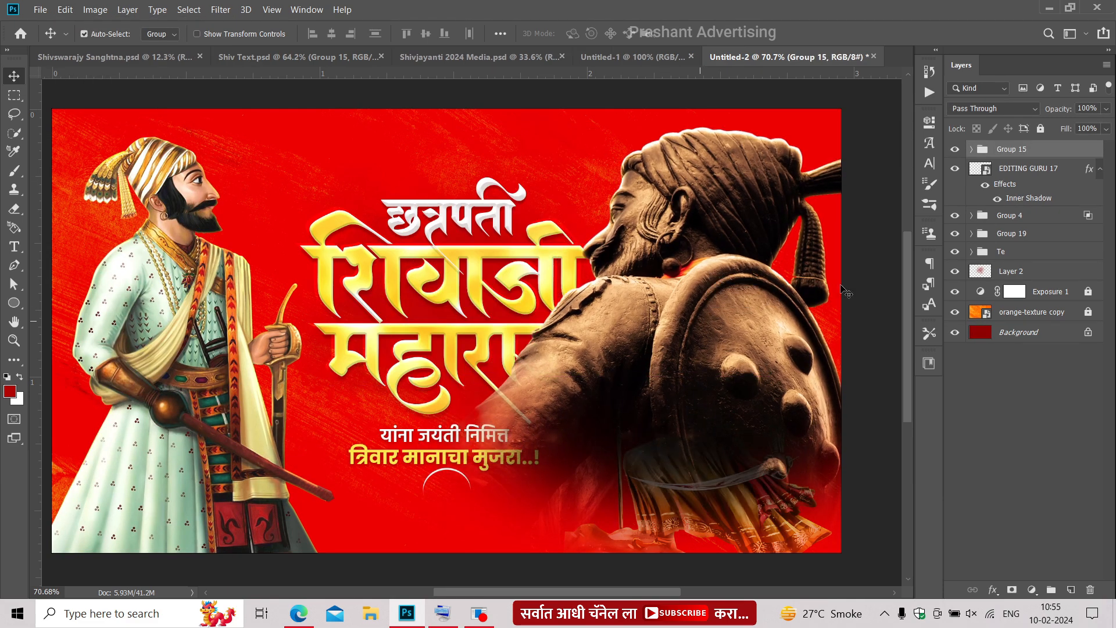
drag(1014, 151, 1012, 254)
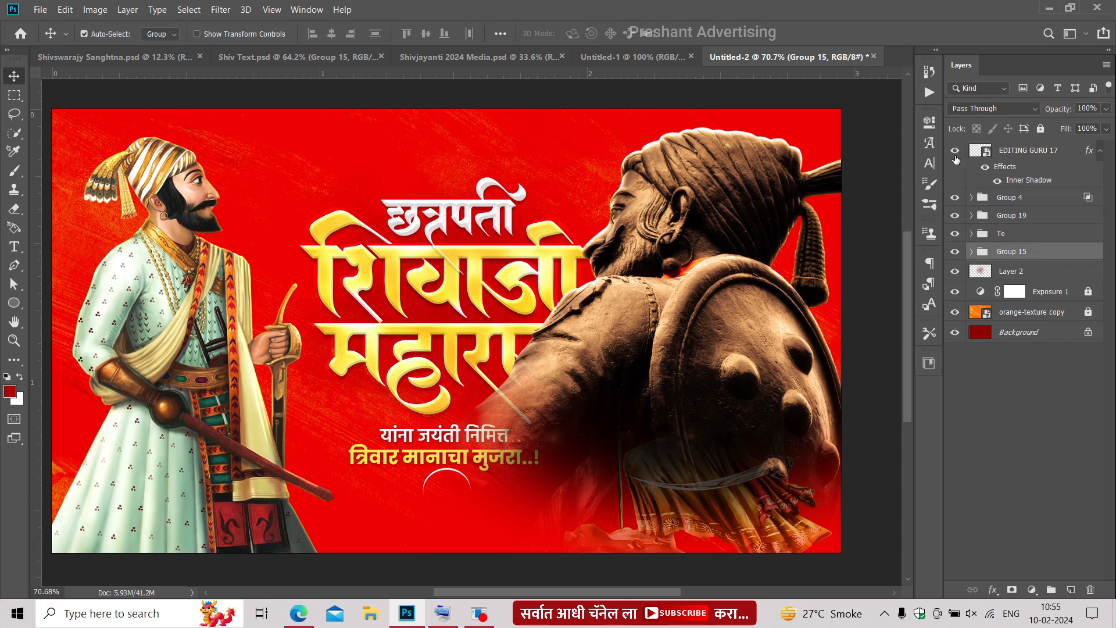
Step: Blend the statue group in Hard Light mode at 25% opacity and move it below Layer 2
click(958, 111)
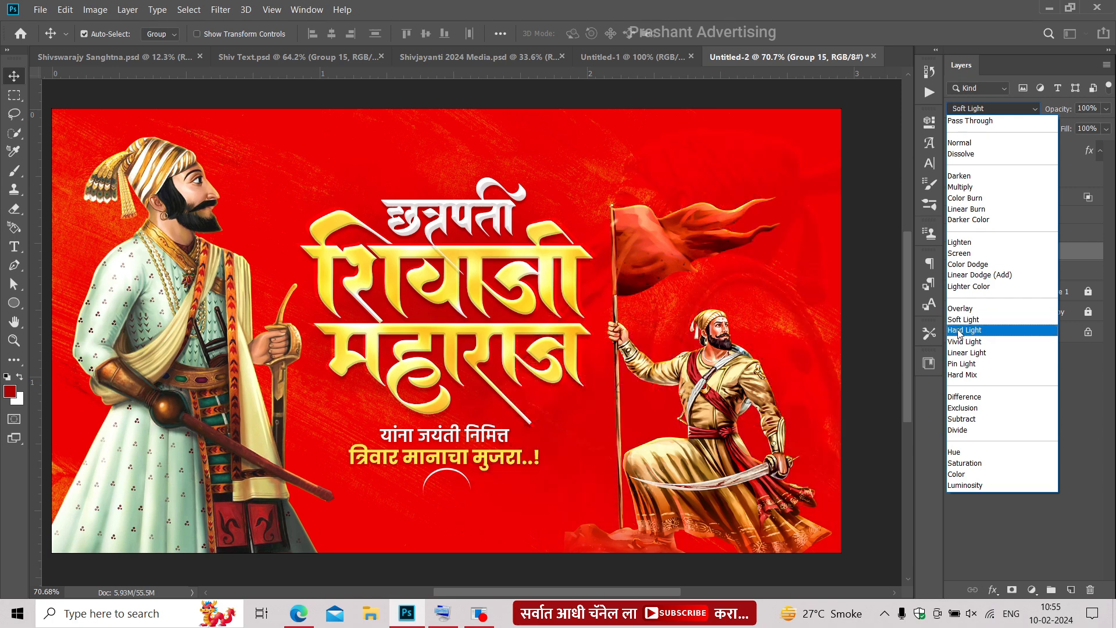
click(963, 330)
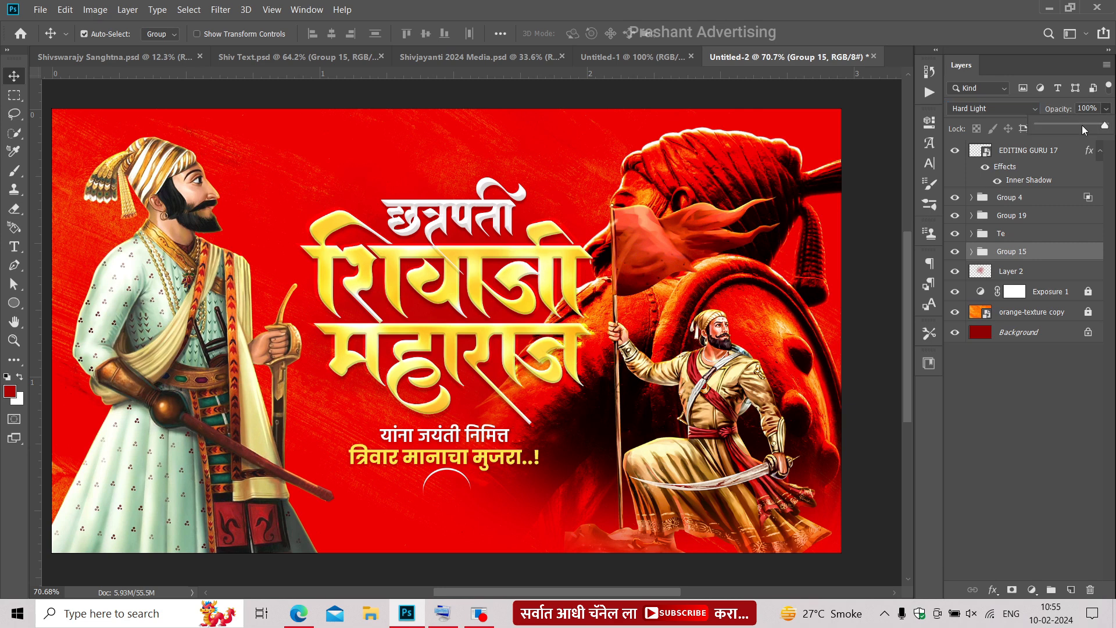
drag(1056, 124, 1055, 124)
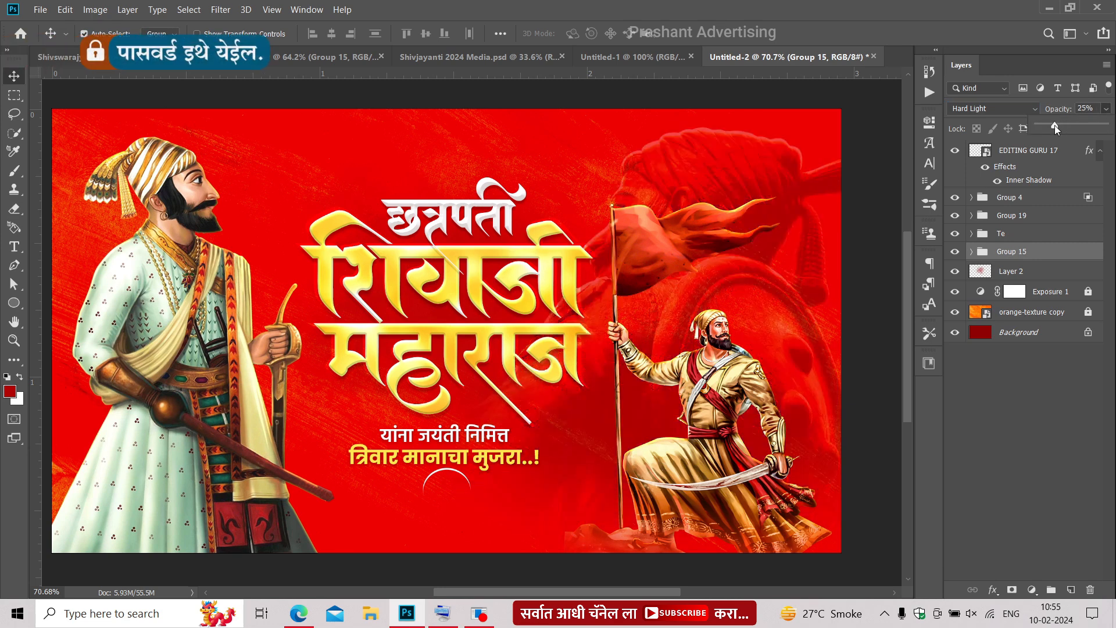
drag(1021, 258, 1015, 282)
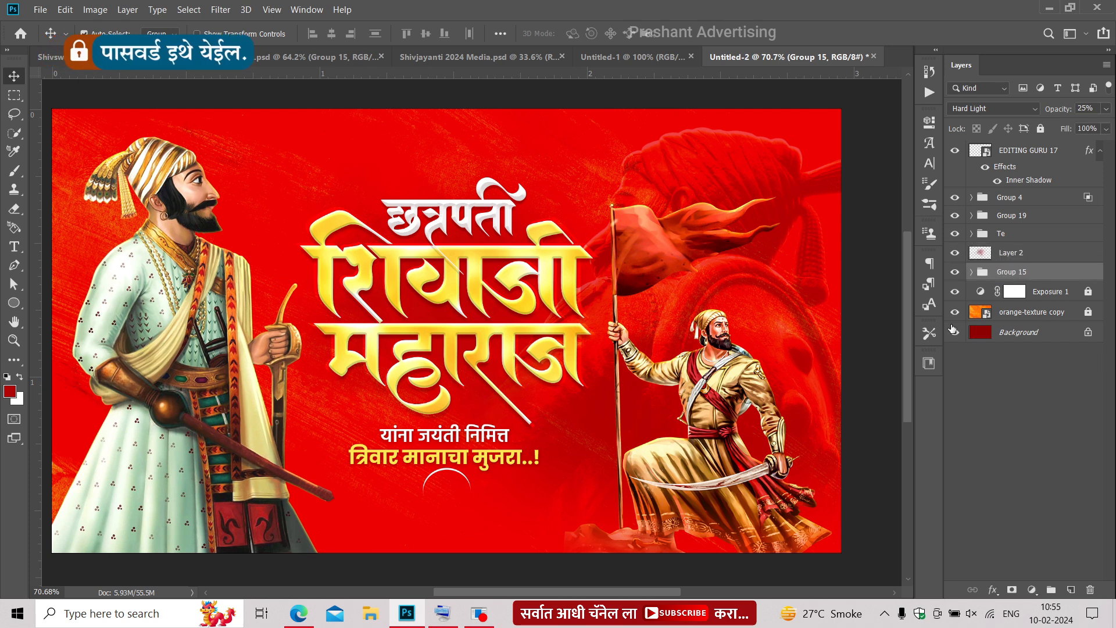
Step: Add a layer mask to Group 15 and fade part of the statue with a soft 300 px eraser at 51% opacity
click(1012, 591)
key(e)
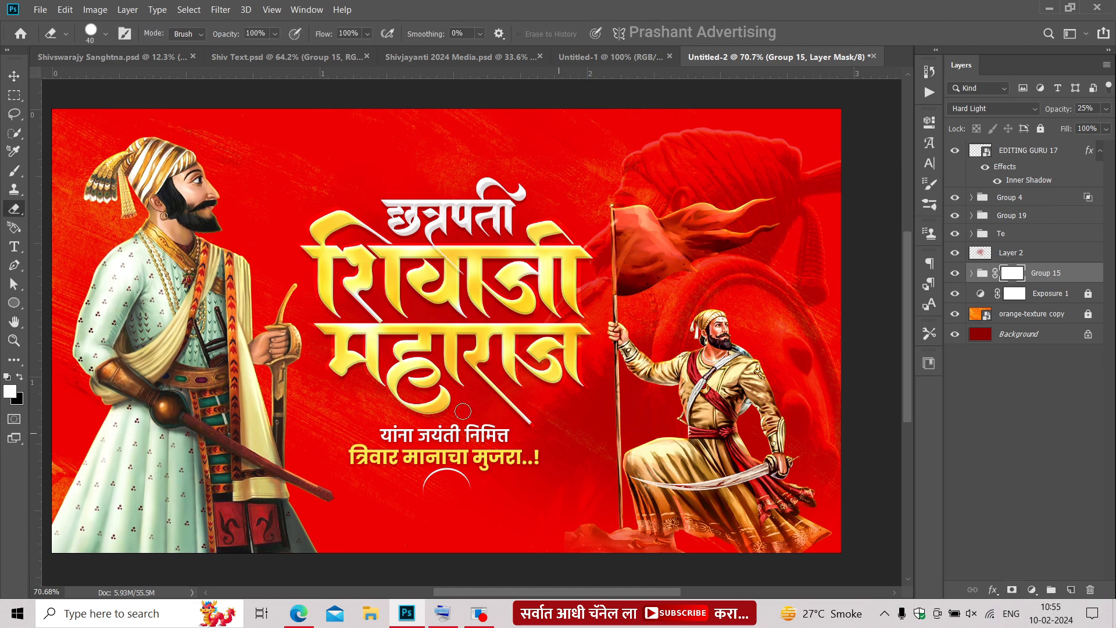
drag(273, 51, 256, 51)
click(86, 35)
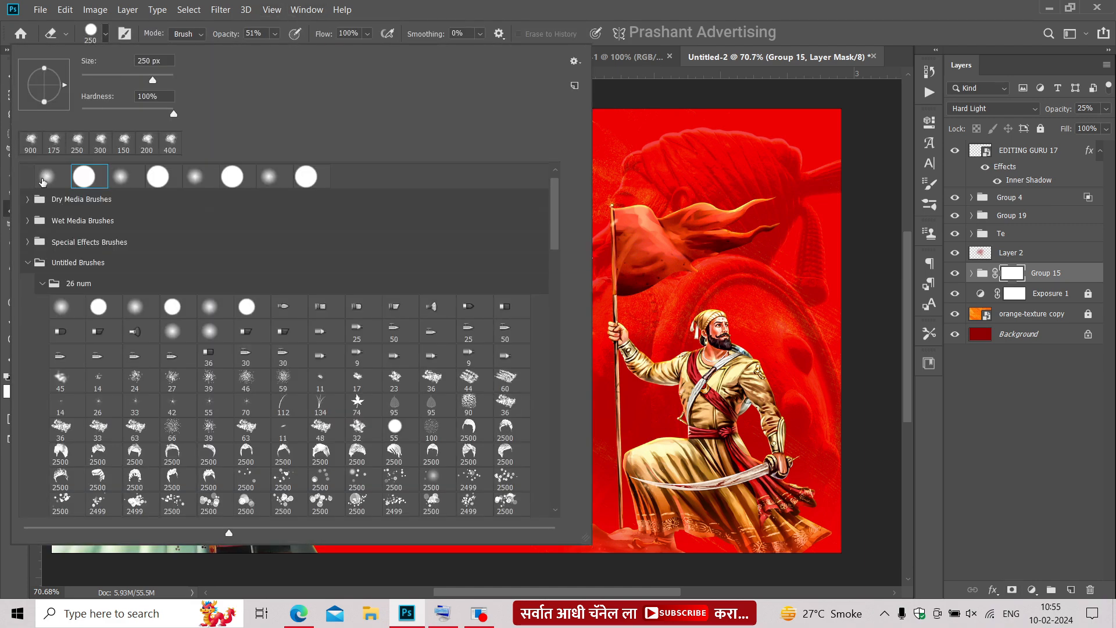
click(653, 5)
key(])
key(])
key(])
key(])
key(])
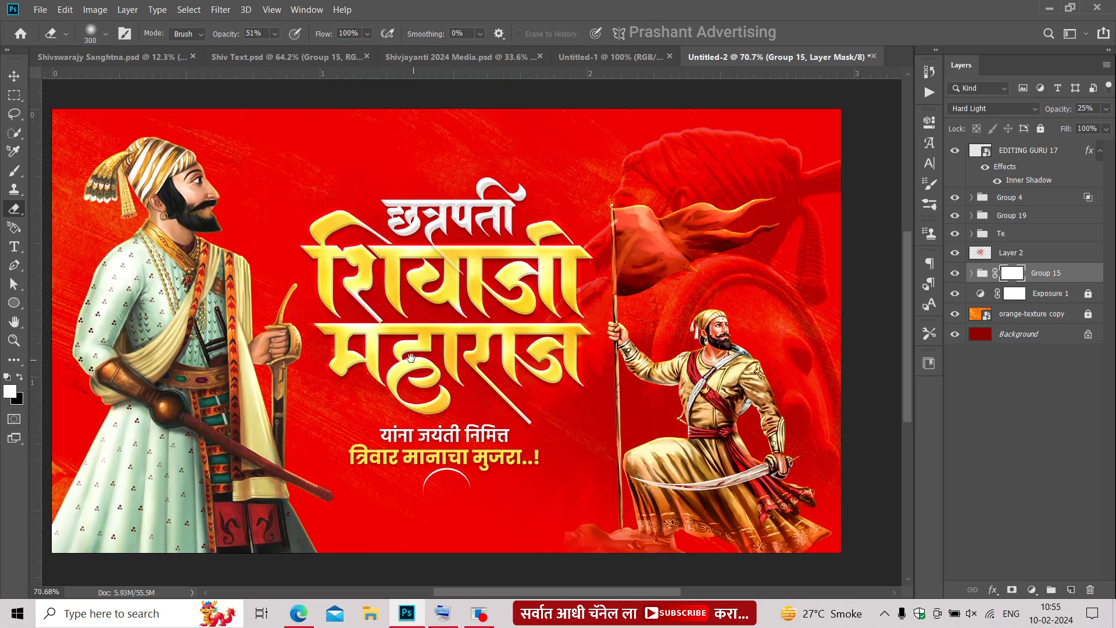
drag(424, 384, 405, 333)
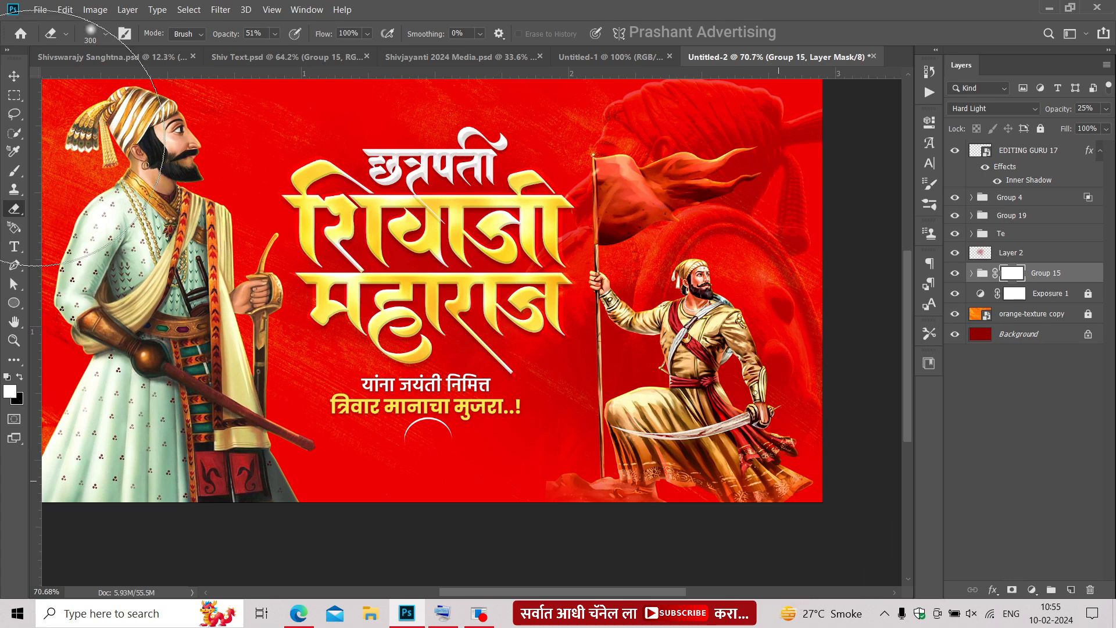
click(13, 76)
drag(422, 324, 463, 366)
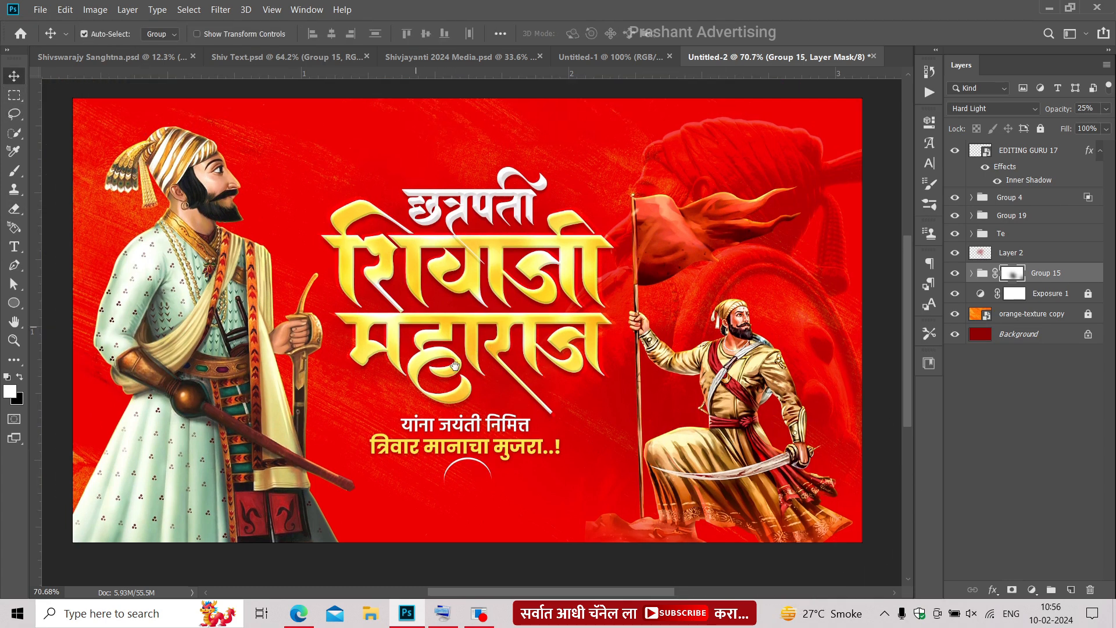
Step: Enlarge the dark red shade on Layer 2 to about 108% behind the lettering
scroll(449, 366, down, 1)
click(1011, 254)
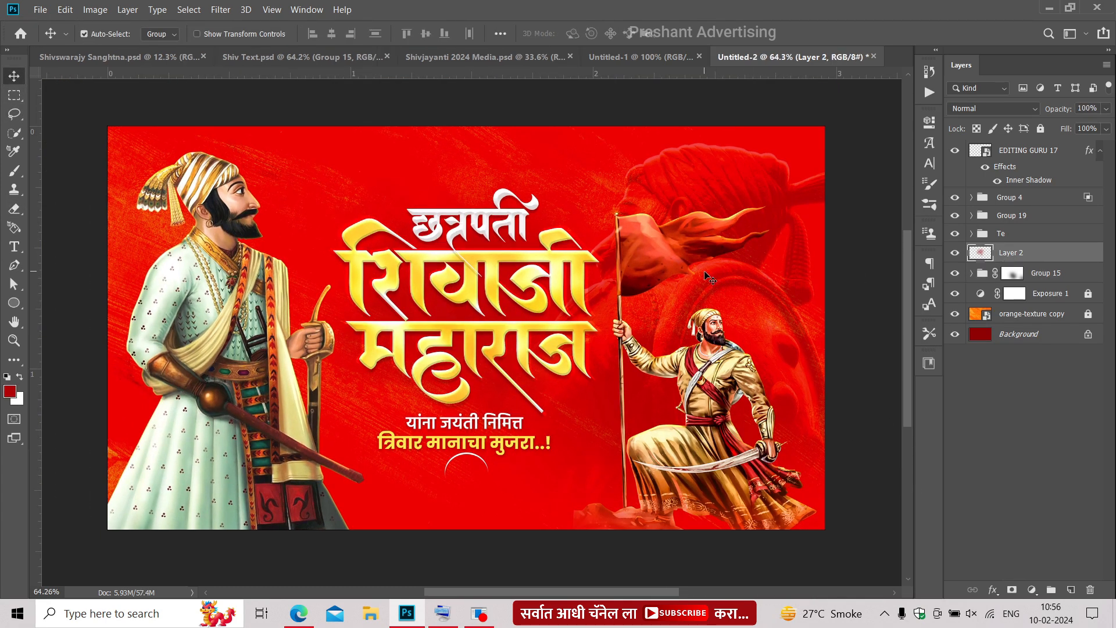
key(ctrl+t)
scroll(311, 142, down, 1)
drag(282, 129, 274, 126)
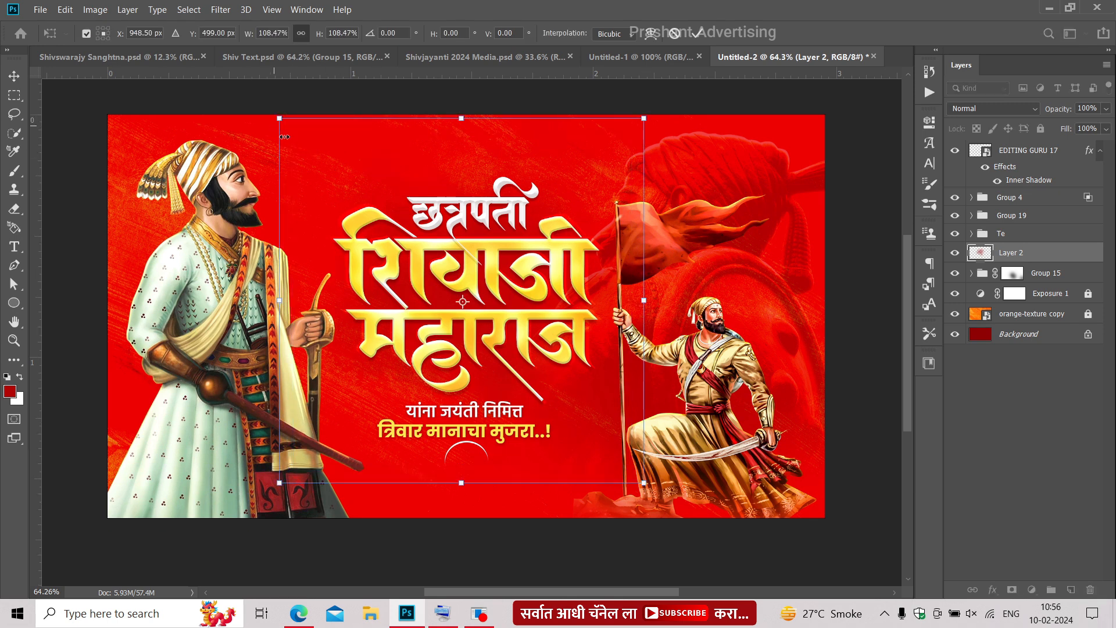
key(Return)
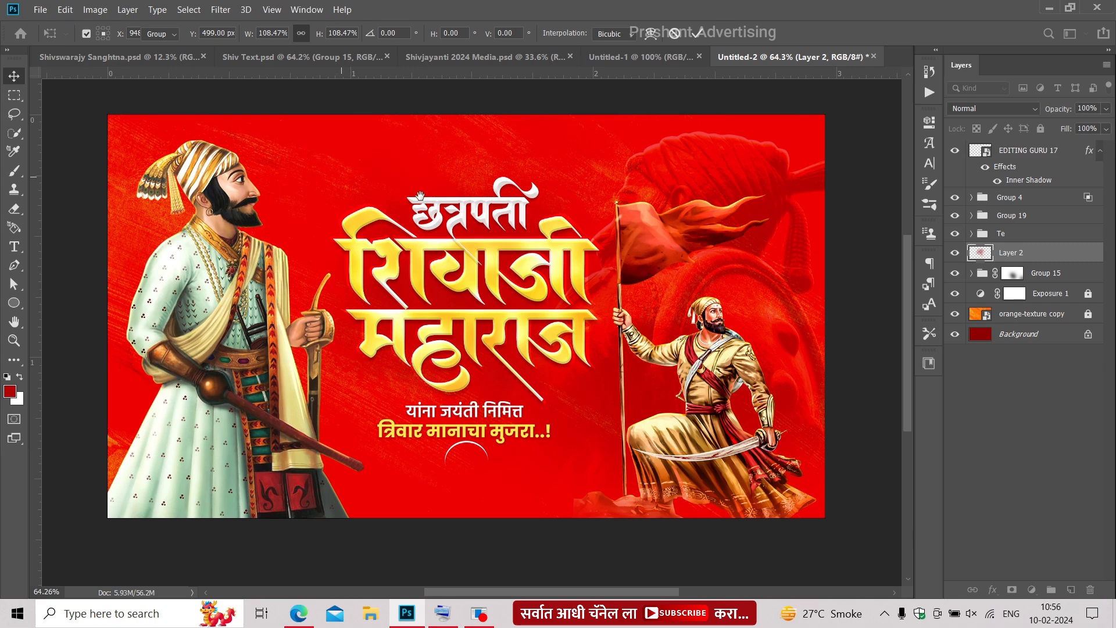
scroll(419, 186, up, 3)
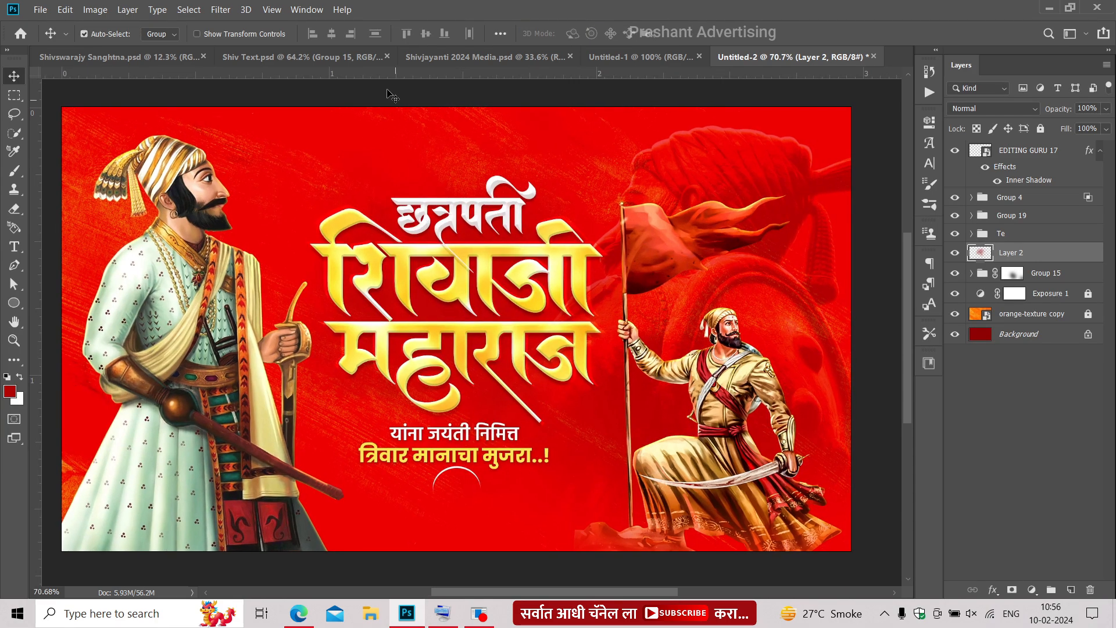
Step: Paste the copied white Border group as the topmost layer and place it along the canvas's bottom edge
click(389, 96)
scroll(387, 99, left, 1)
click(64, 9)
click(66, 133)
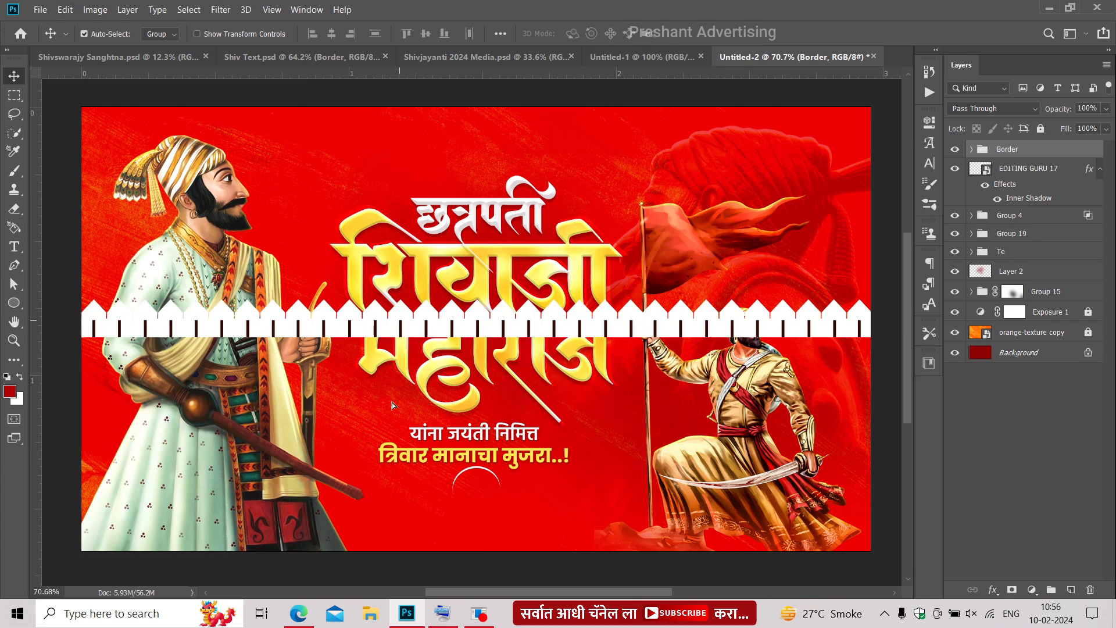
drag(391, 492, 388, 533)
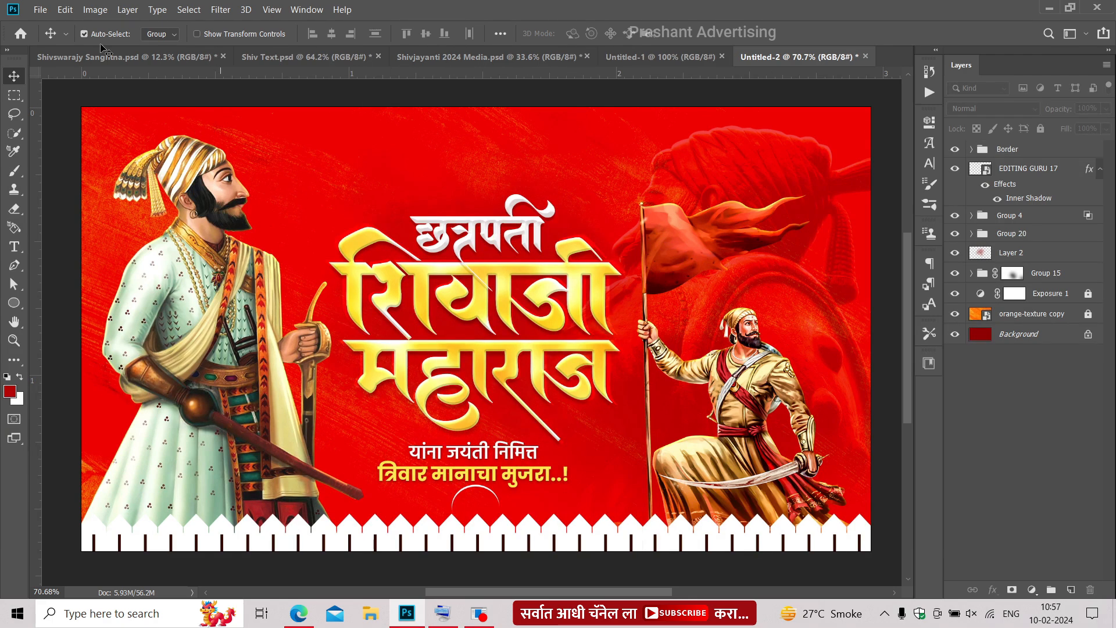
Step: Paste the two copied Marathi slogan text layers, place them above the calligraphy's left part and scale them to 102.5%
click(66, 9)
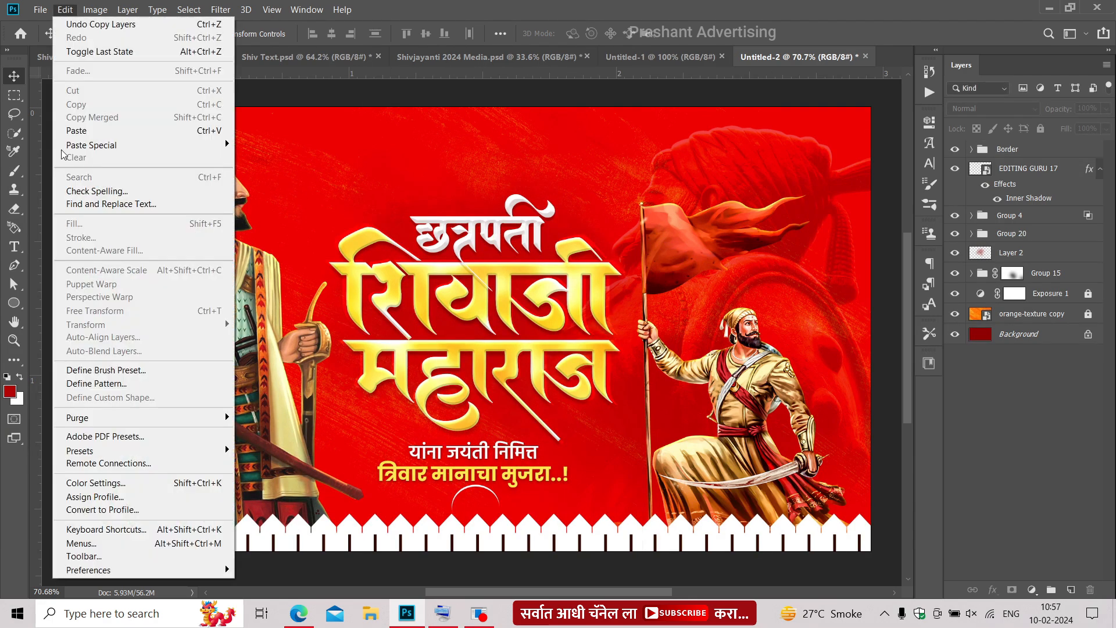
click(82, 133)
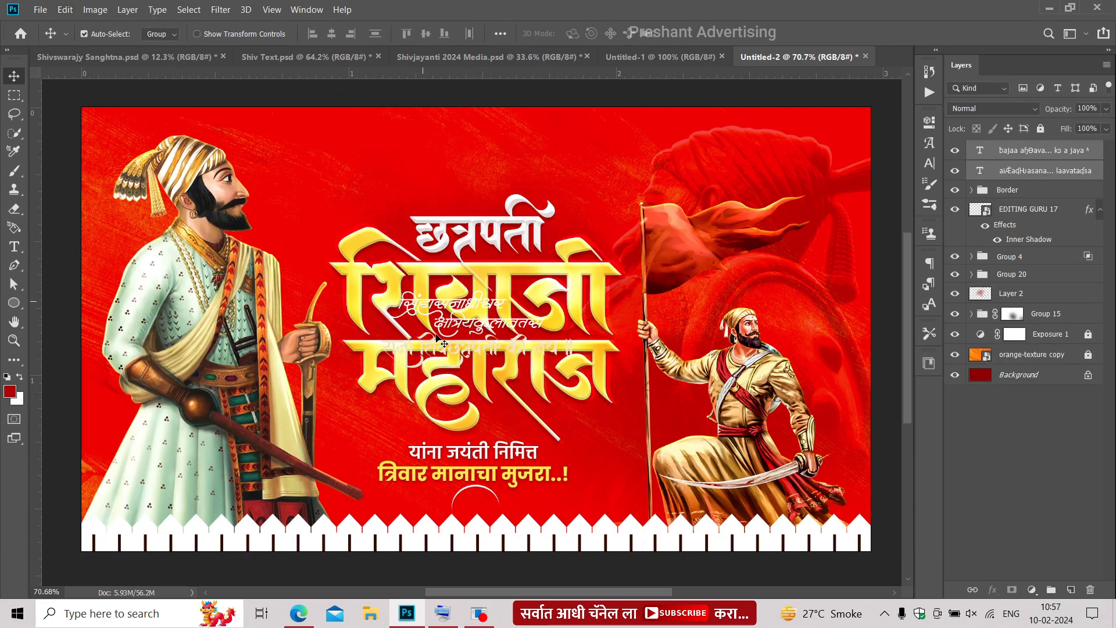
key(ctrl+t)
drag(377, 184, 316, 175)
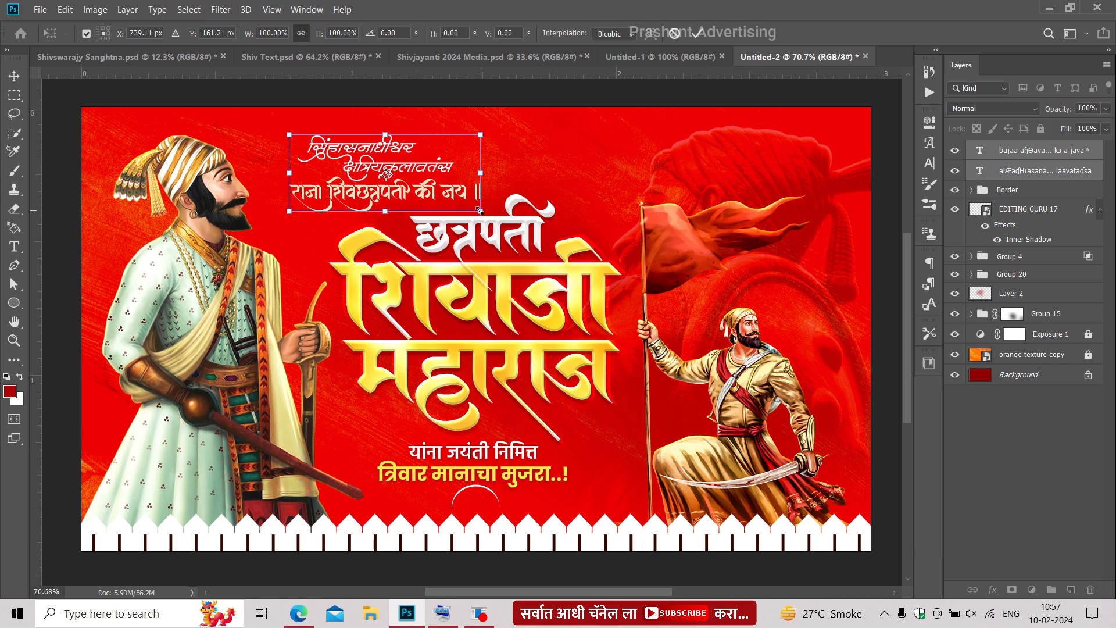
drag(480, 212, 486, 216)
key(Return)
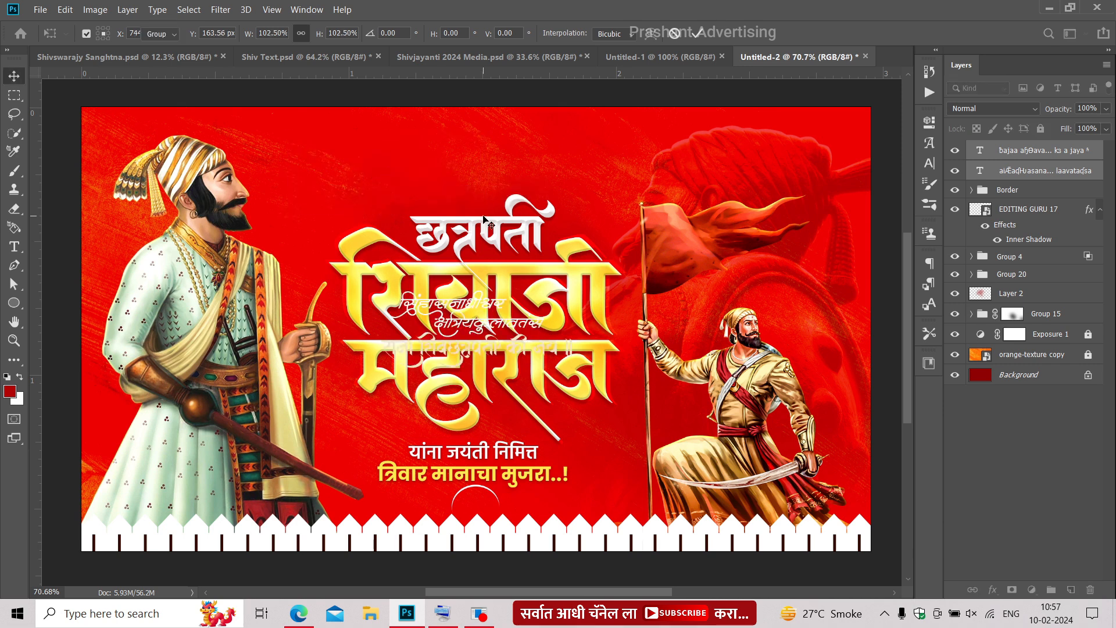
Step: Nudge the two slogan text layers slightly up and to the left, above the title lettering
key(Up)
key(Up)
key(Up)
key(Up)
key(Up)
key(Up)
key(Up)
key(Up)
key(Up)
key(Left)
key(Left)
key(Up)
key(Up)
key(Up)
key(Left)
key(Left)
key(Left)
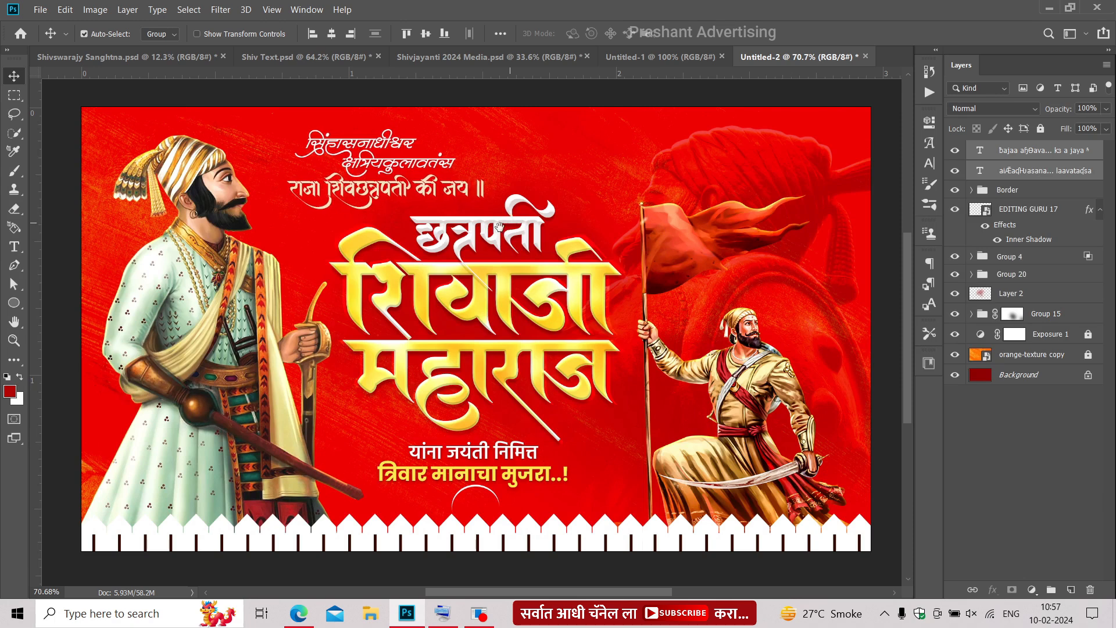
drag(500, 226, 495, 232)
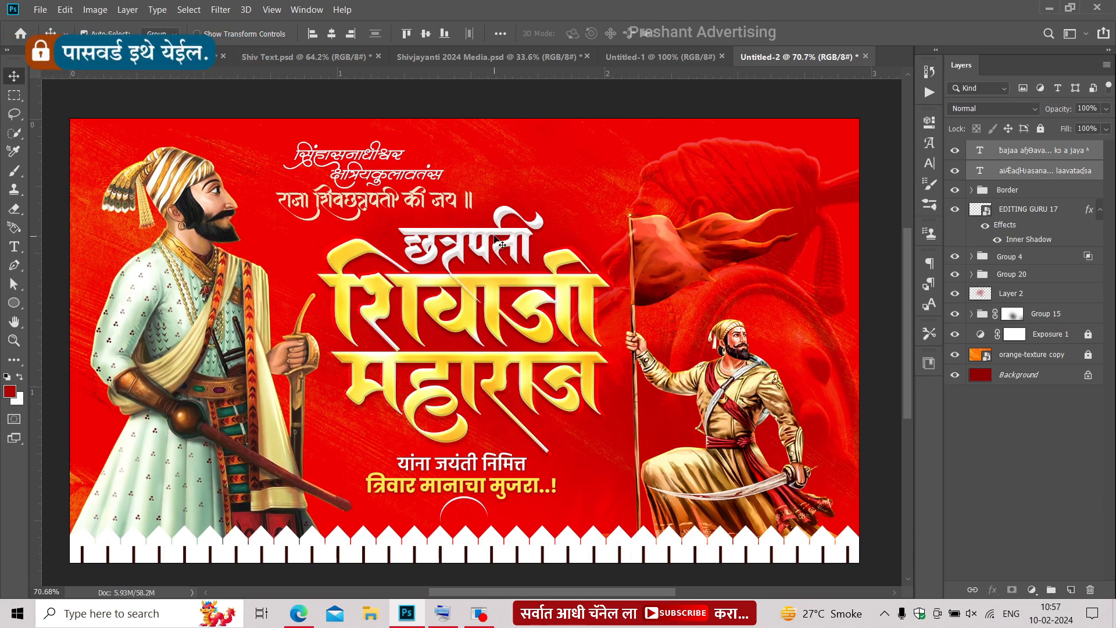
Step: Examine the finished banner in full-screen view, checking the figures, calligraphy, slogan and border up close and as a whole
click(655, 195)
key(f)
key(h)
key(f)
scroll(255, 196, up, 5)
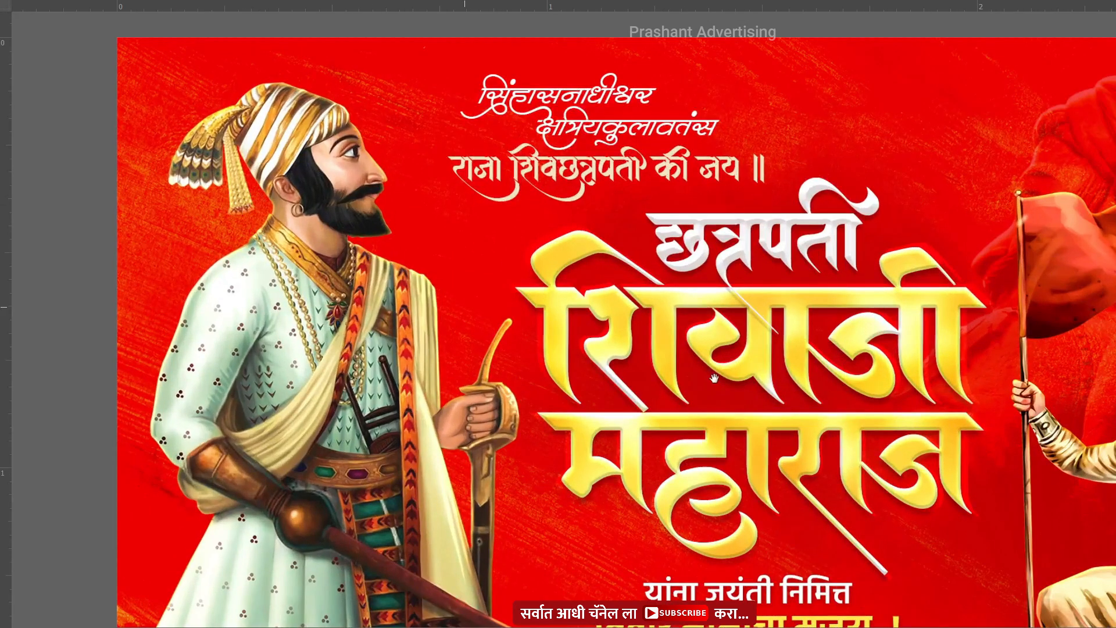
drag(770, 378, 553, 308)
scroll(556, 308, up, 5)
scroll(556, 315, down, 3)
drag(541, 365, 486, 375)
scroll(458, 332, up, 4)
scroll(459, 332, down, 6)
drag(719, 317, 810, 291)
scroll(508, 284, down, 2)
drag(367, 336, 463, 251)
scroll(558, 167, up, 3)
drag(559, 167, 482, 236)
scroll(483, 245, down, 6)
drag(477, 277, 485, 268)
key(f)
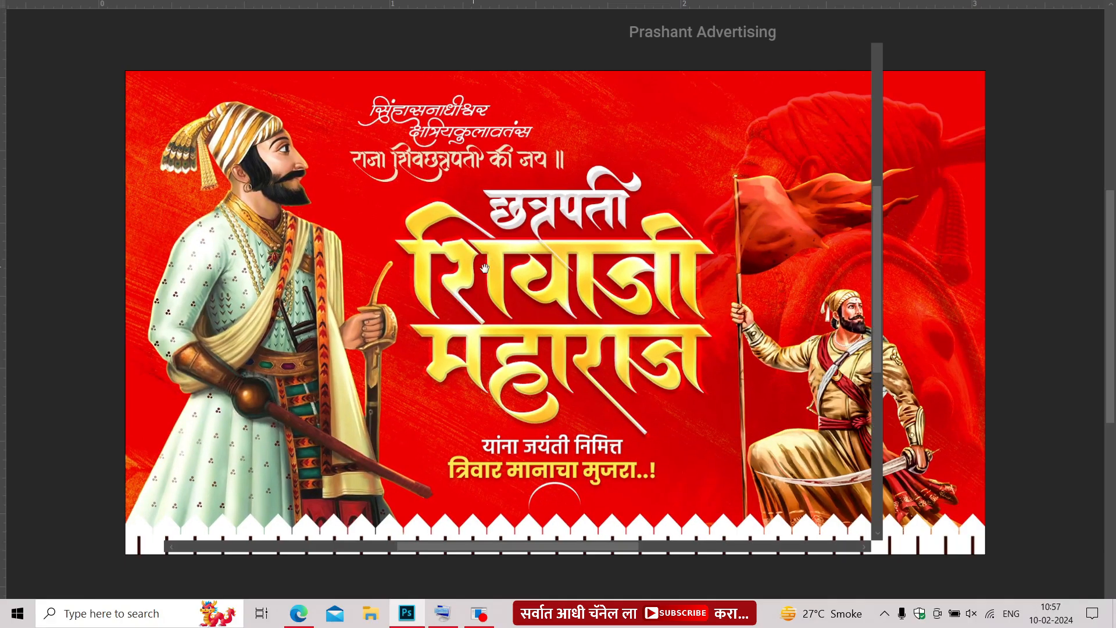
key(super+d)
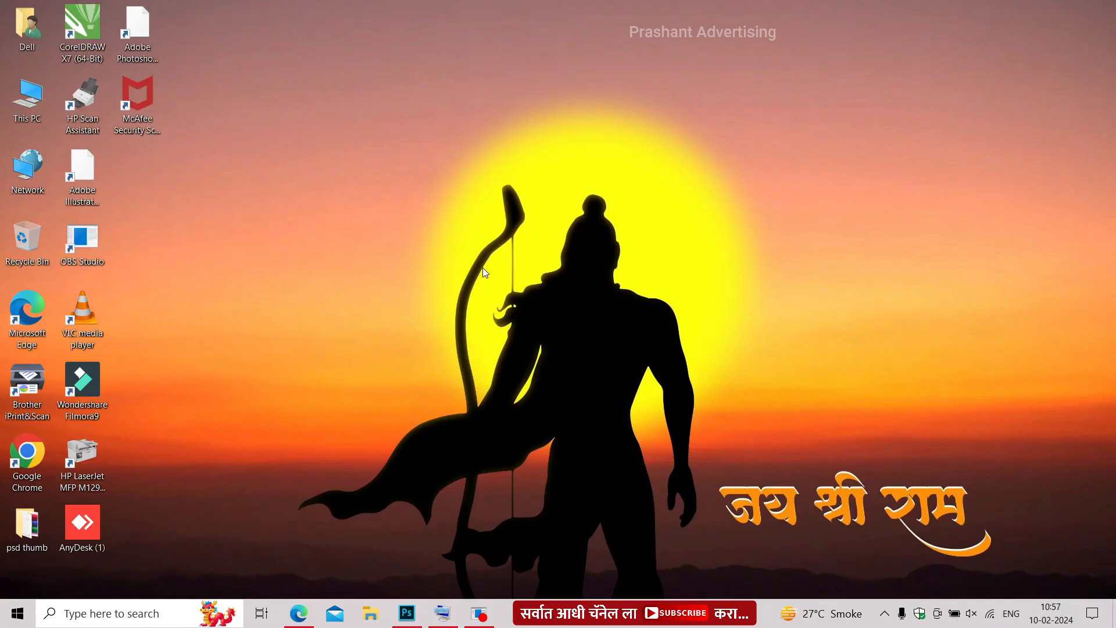
right_click(476, 262)
click(503, 327)
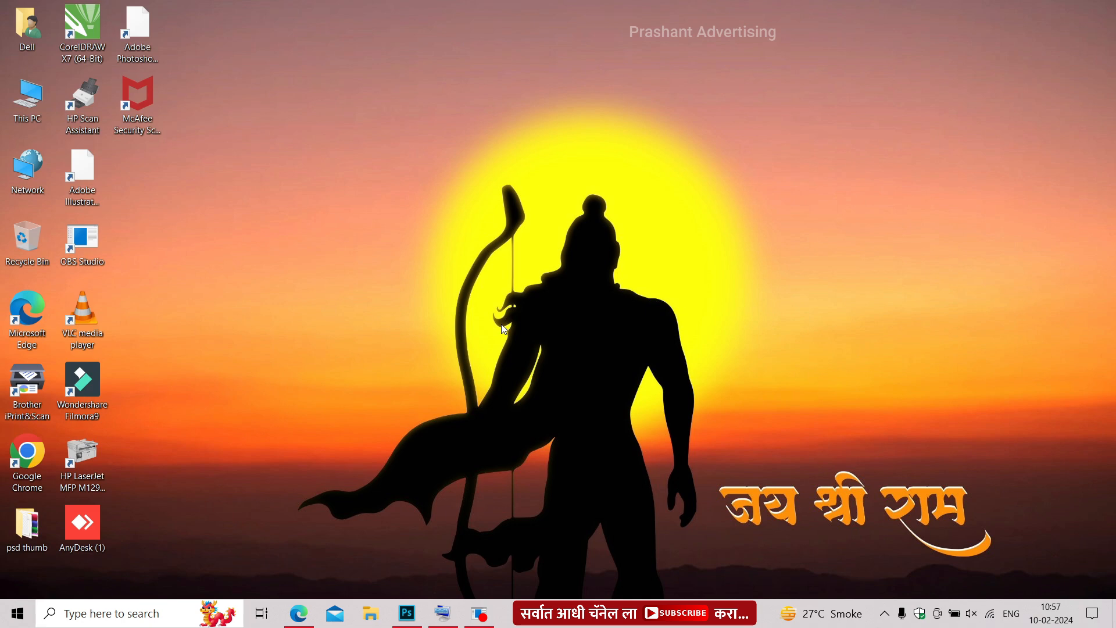